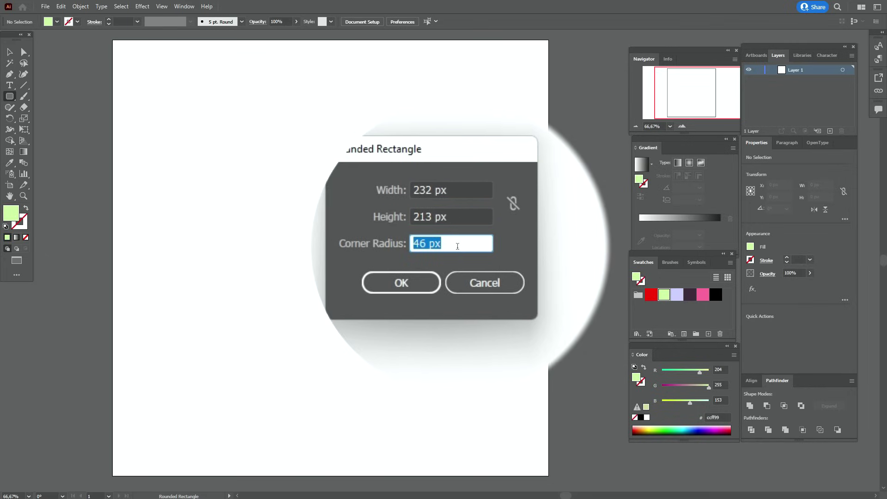
Create the light green rounded rectangle at 232 × 213 px with a 46 px corner radius and centre it horizontally on the artboard
text(46)
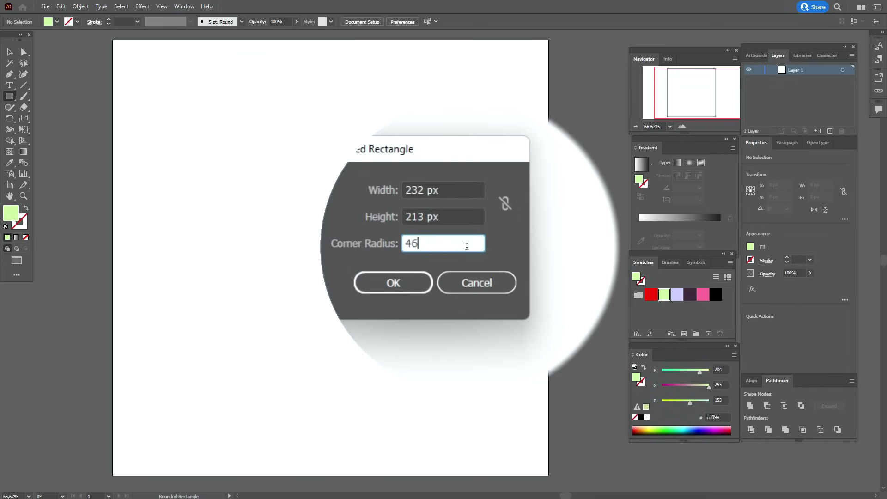
click(400, 264)
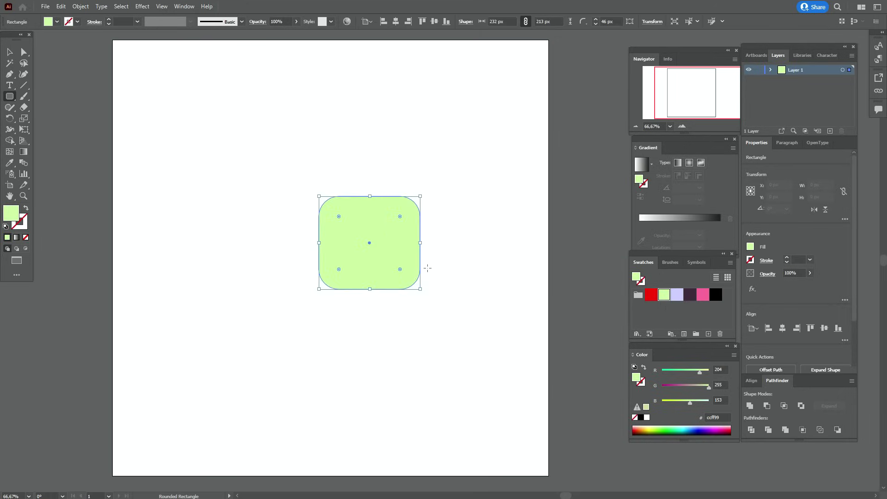
click(9, 52)
drag(393, 232, 353, 232)
click(445, 232)
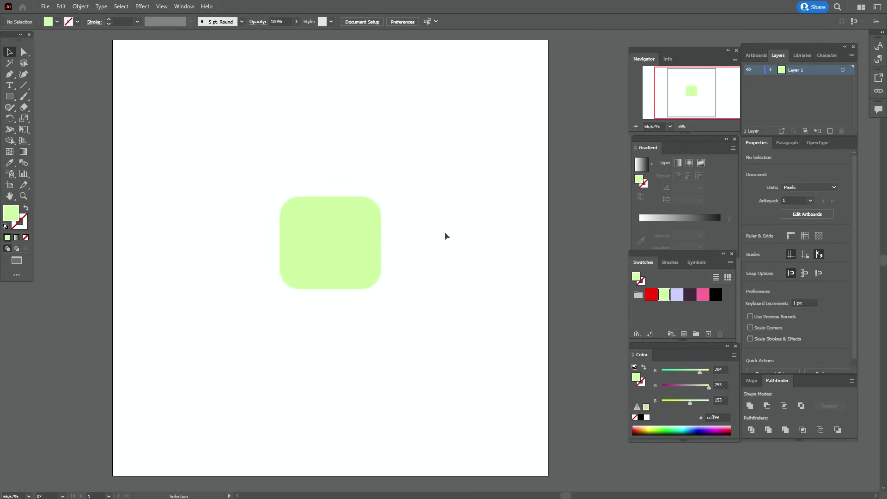
Create a dark purple (#3f2a3b) rectangle 16 px wide and 32 px high beside the green shape
click(690, 300)
drag(9, 101, 35, 92)
click(230, 205)
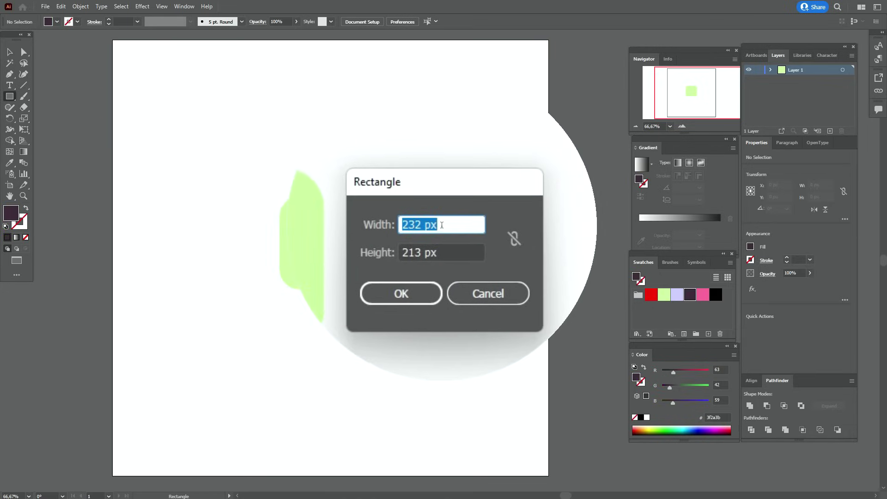
text(16)
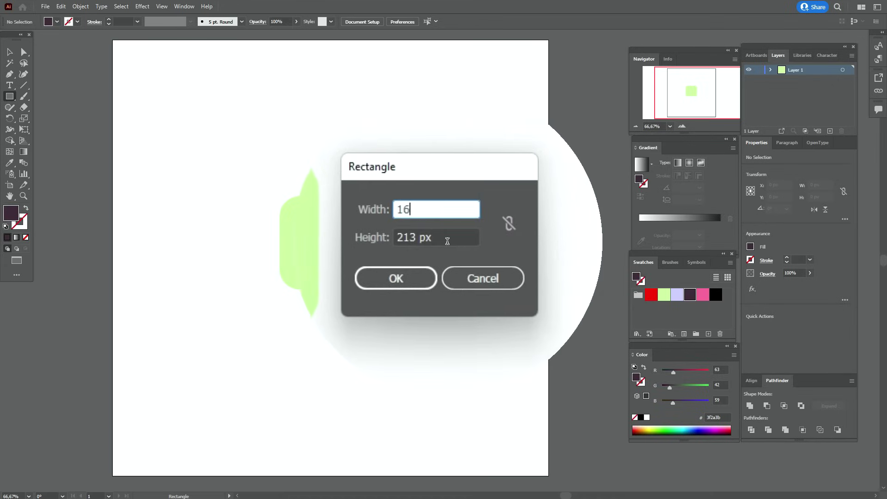
key(Tab)
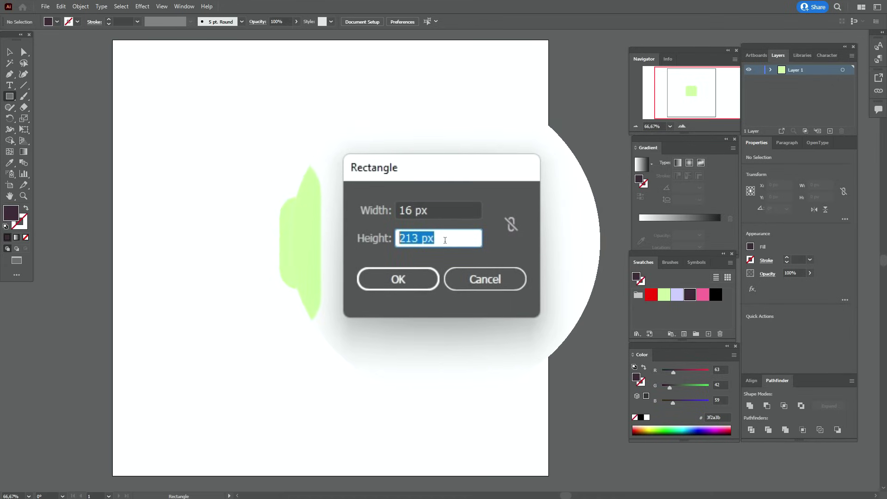
text(32)
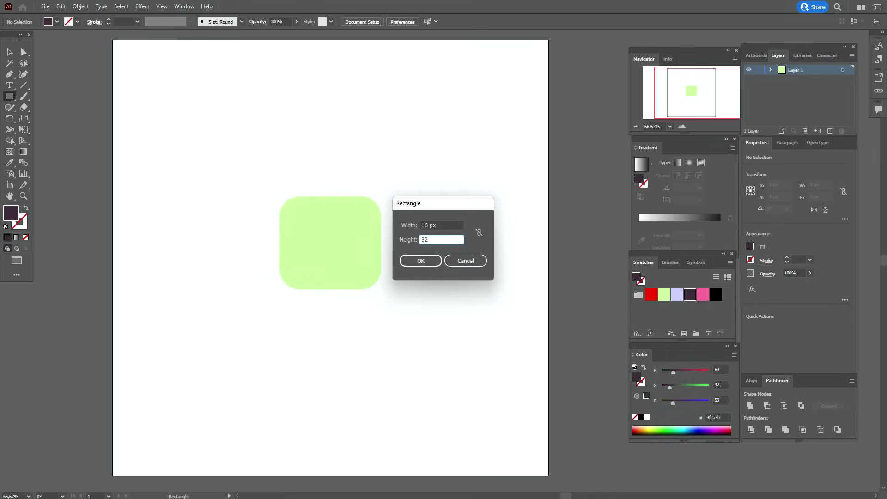
key(Return)
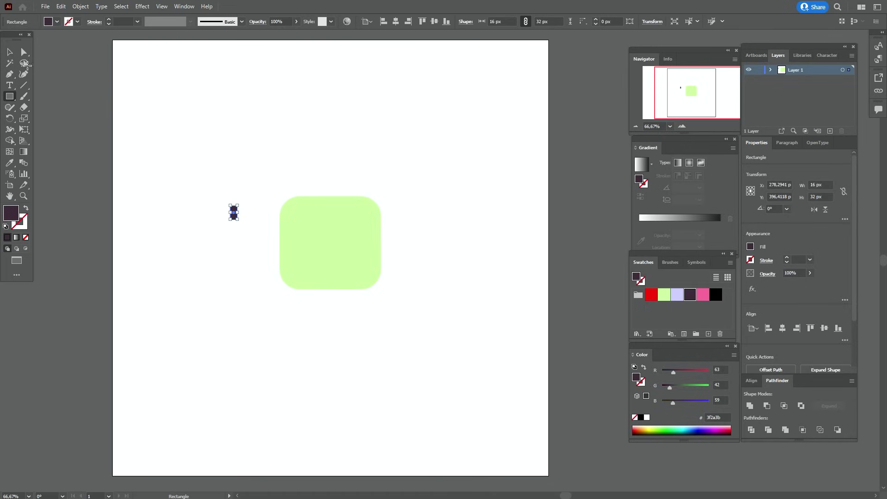
Place the dark rectangle and a copy of it side by side on the green face as eyes, and group them
click(9, 53)
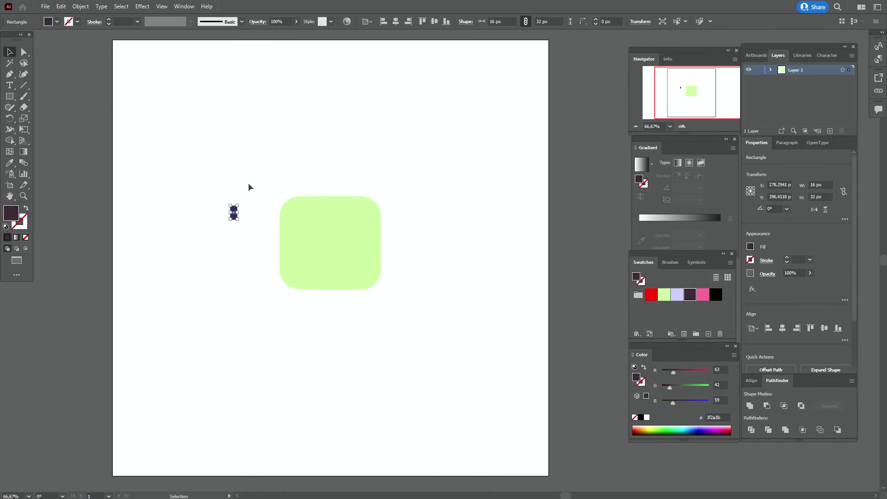
drag(234, 212, 344, 240)
shift+click(311, 243)
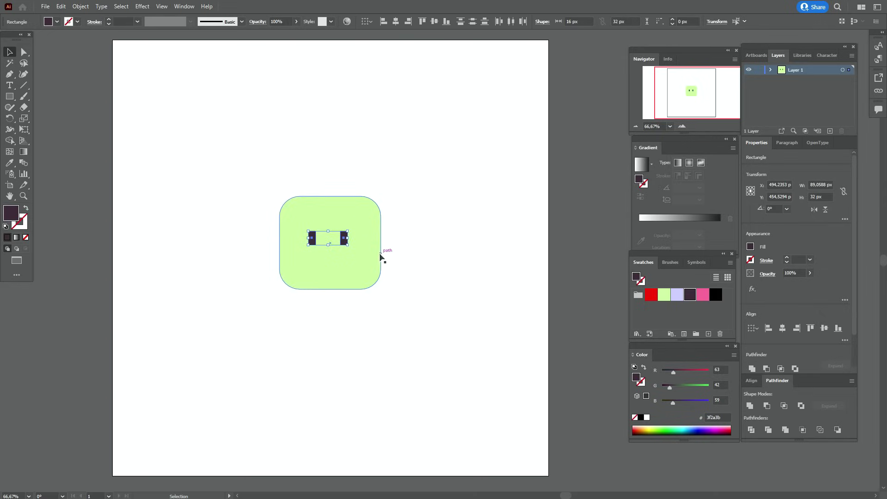
right_click(382, 257)
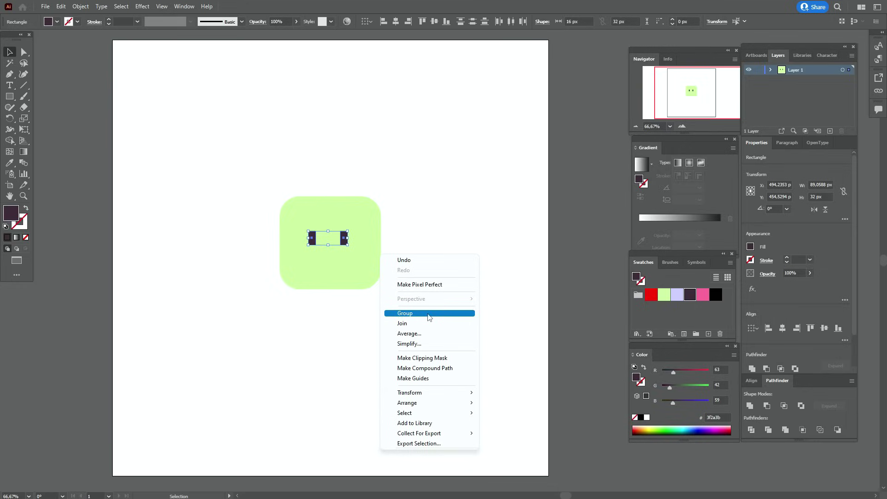
click(428, 314)
Align the grouped eyes and the green face to a common horizontal centre
shift+click(372, 263)
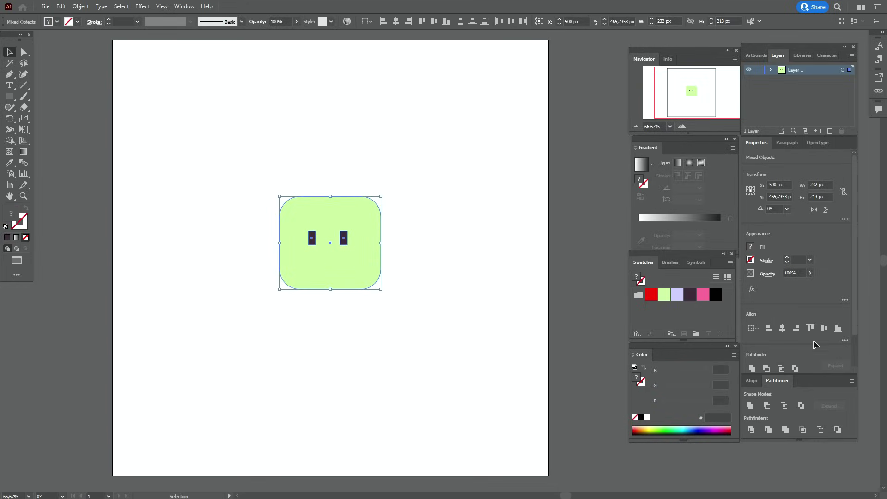
click(782, 328)
click(400, 289)
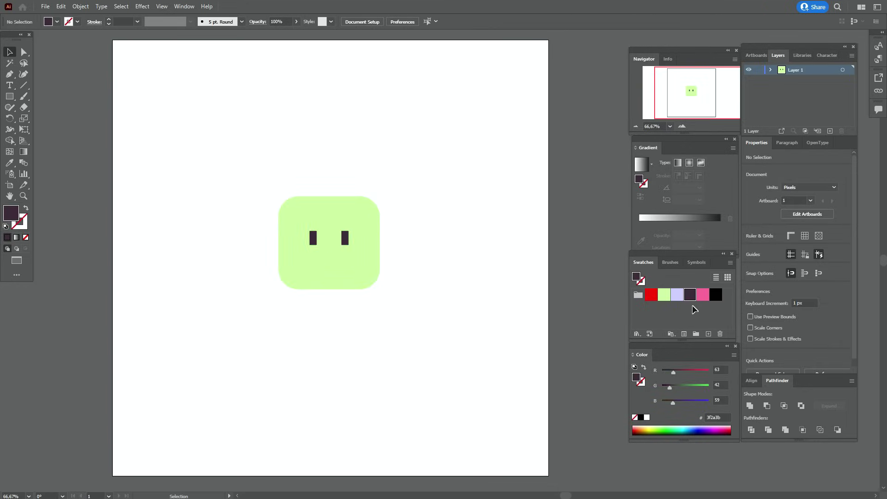
Create a pink (#ff6699) ellipse 55 px wide and 26 px high beside the green face
click(707, 300)
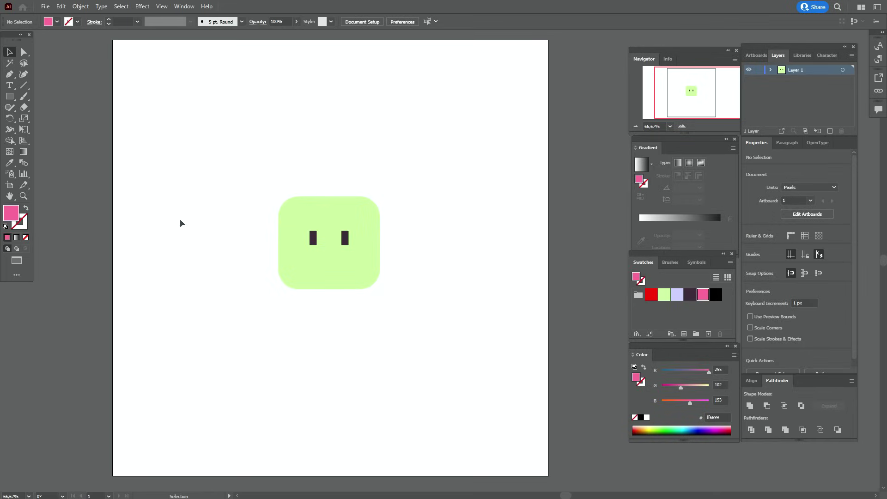
click(9, 96)
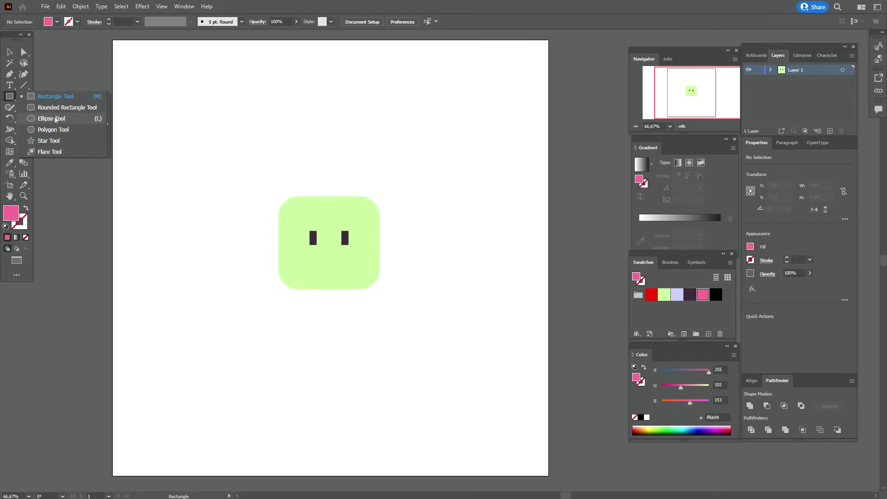
click(52, 118)
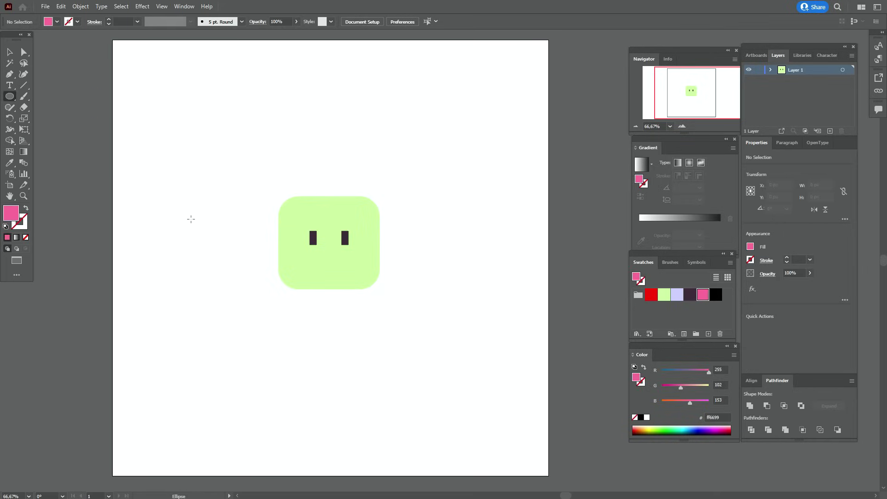
click(211, 231)
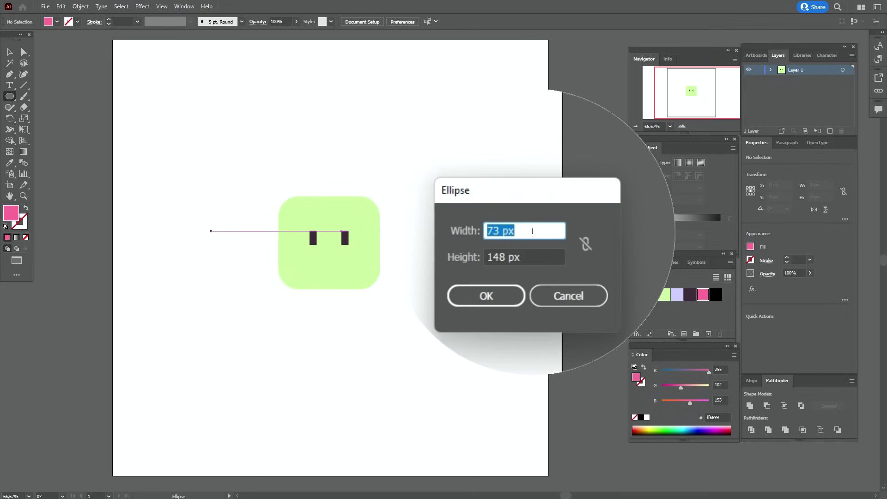
text(55)
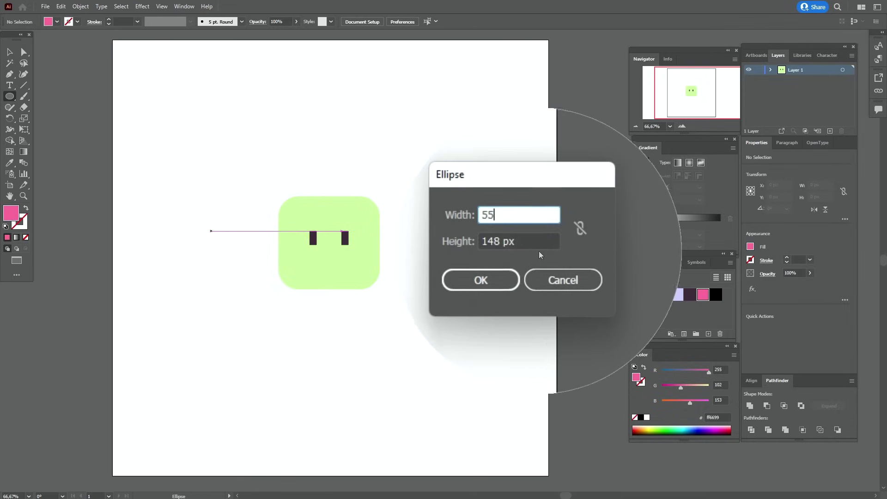
drag(538, 245, 513, 245)
double_click(513, 245)
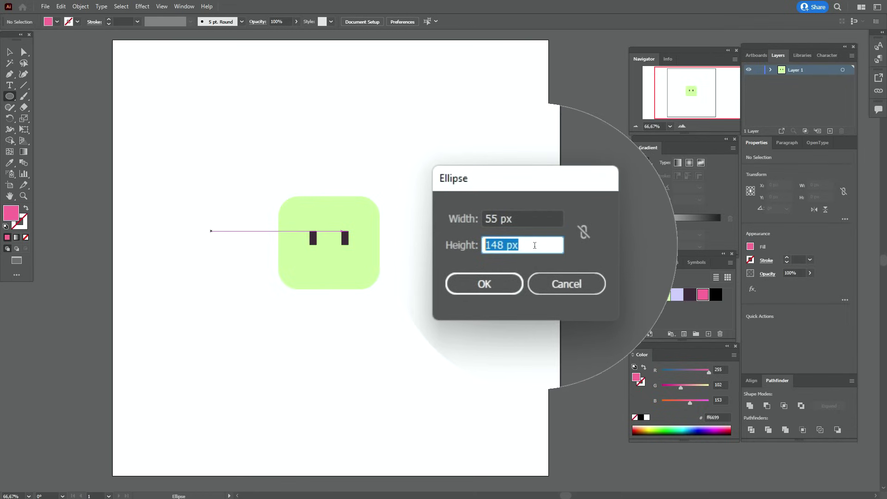
text(26)
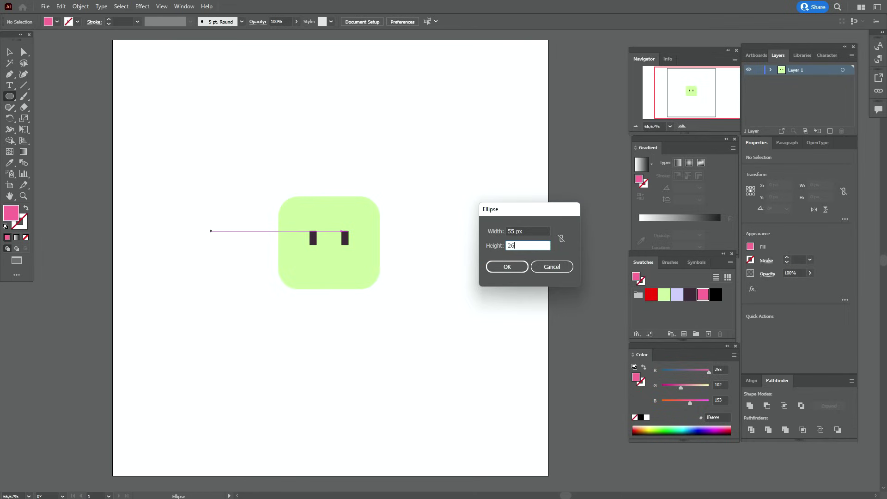
click(518, 268)
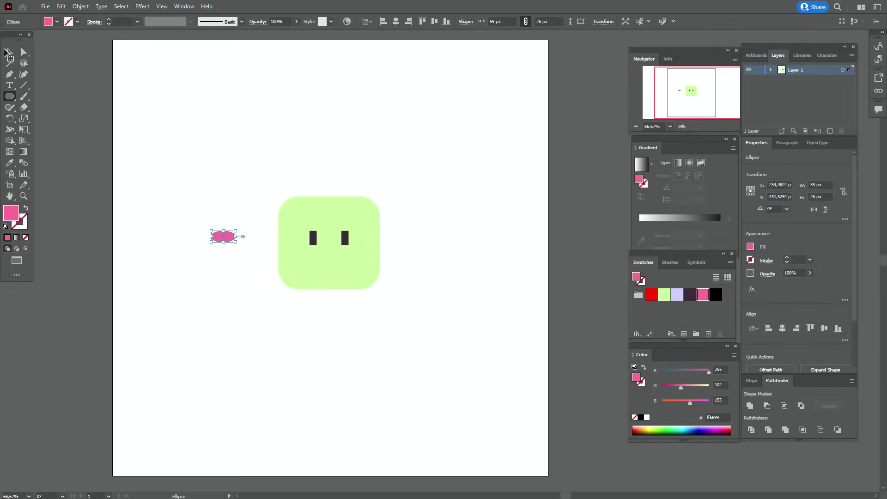
Place the pink ellipse below one eye as a cheek and copy it at the same height below the other eye
click(7, 52)
click(153, 124)
drag(223, 241, 367, 262)
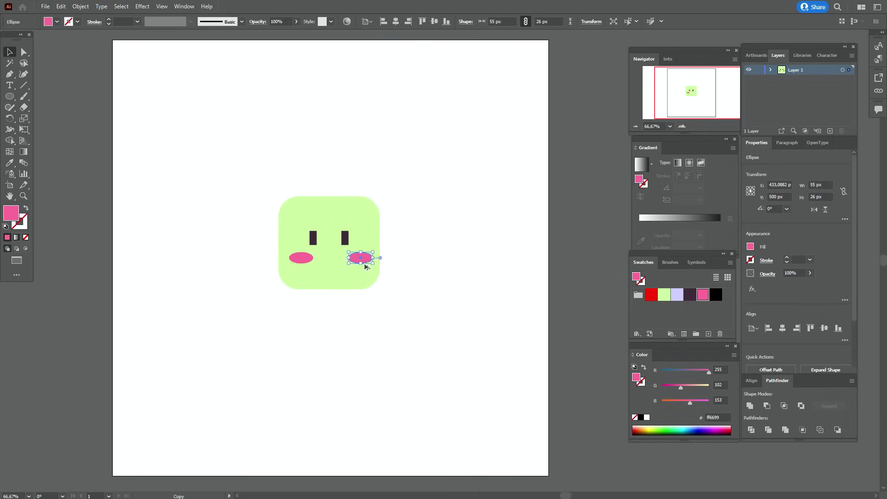
Group the two pink cheeks and align them with the face and eyes to a common horizontal centre
shift+click(306, 262)
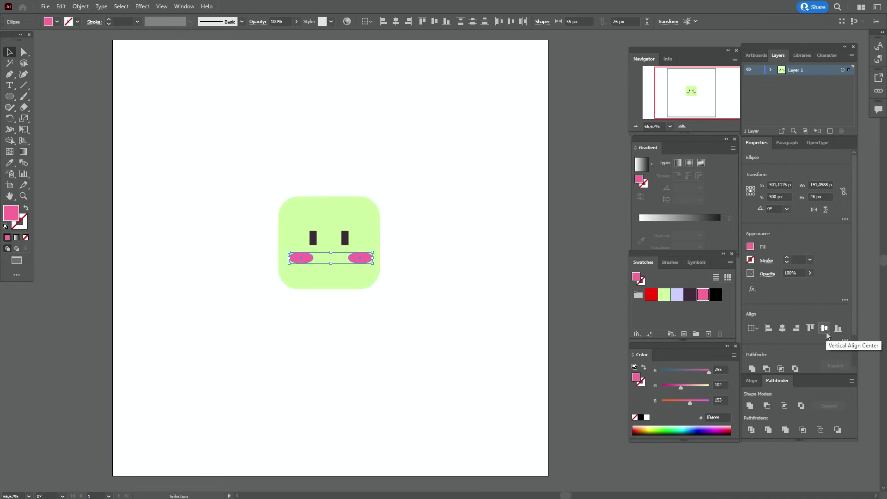
right_click(390, 263)
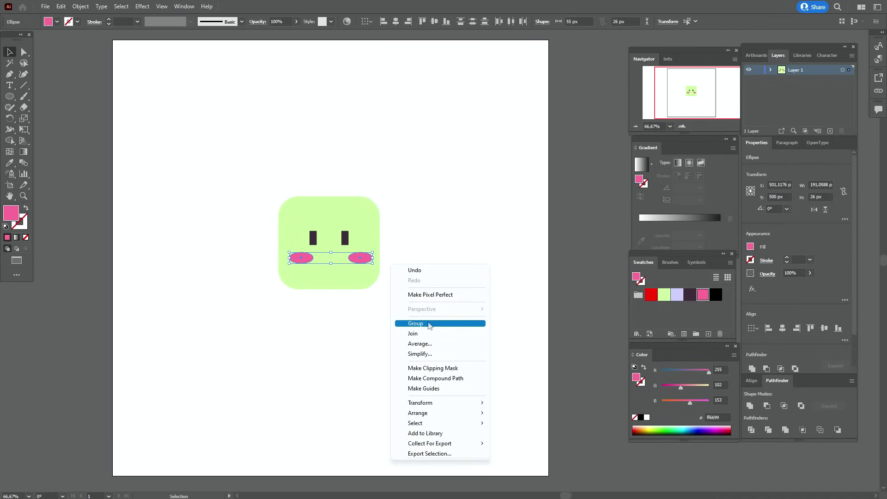
click(418, 323)
drag(261, 171, 455, 338)
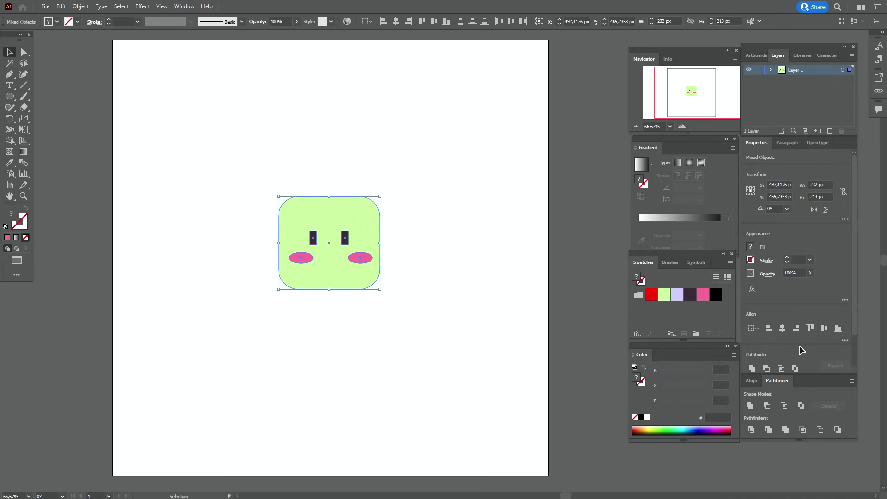
click(503, 321)
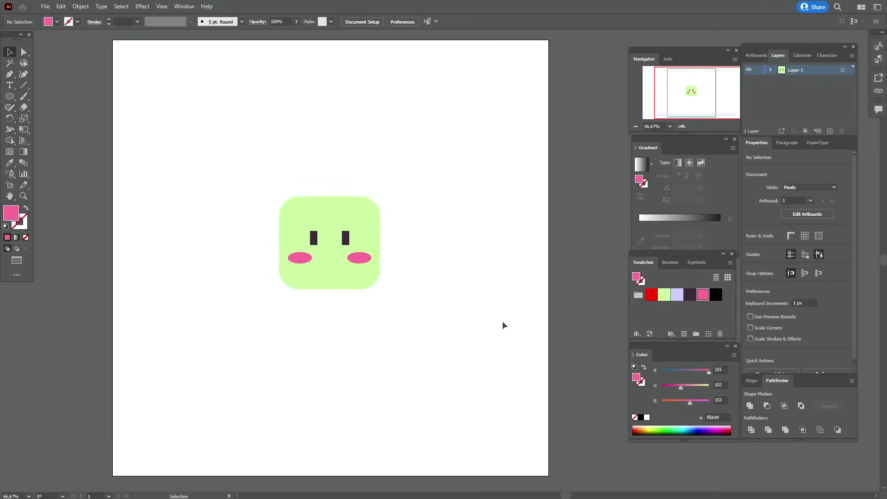
Create a light green (#ccff99) ellipse 73 px wide and 148 px high and position it on the empty area left of the face
click(663, 295)
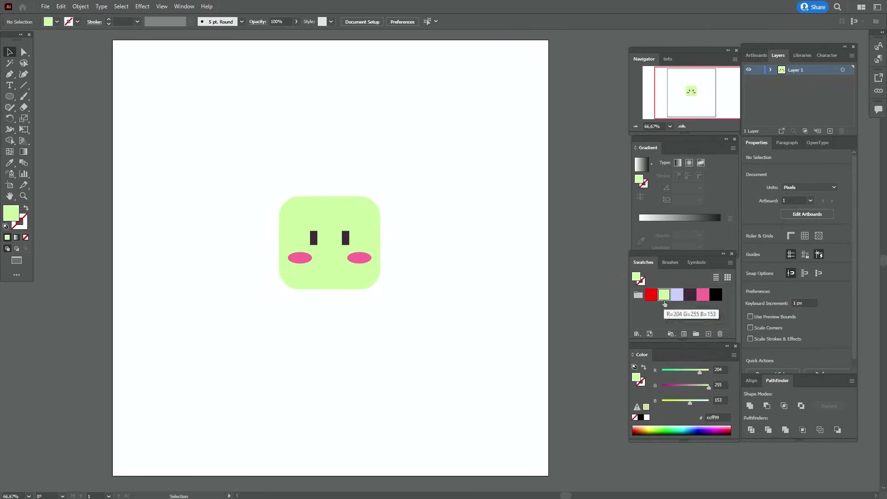
key(l)
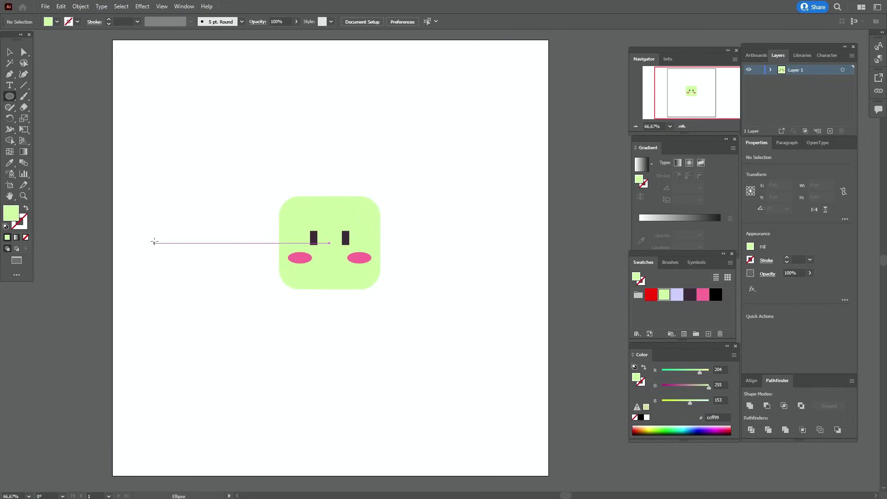
click(155, 243)
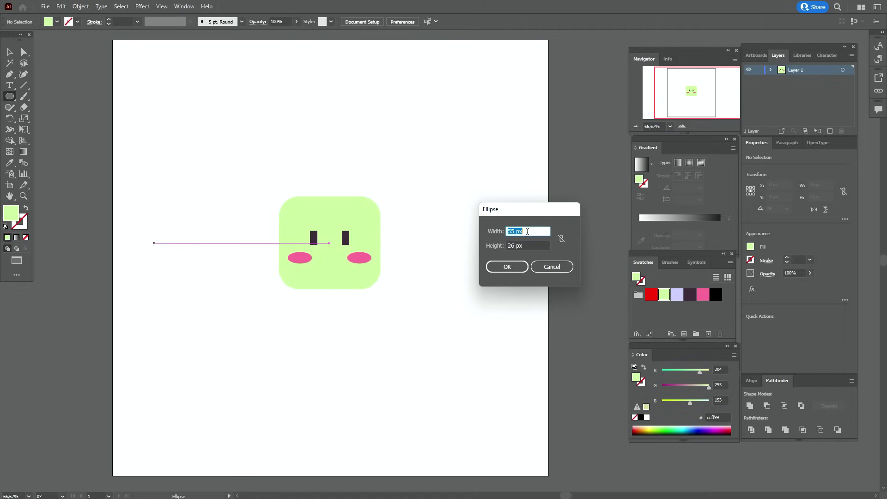
text(73)
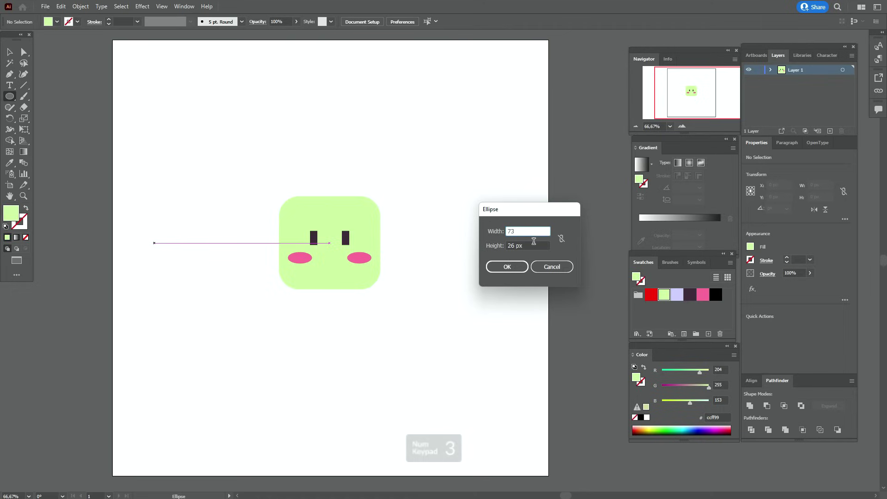
click(512, 245)
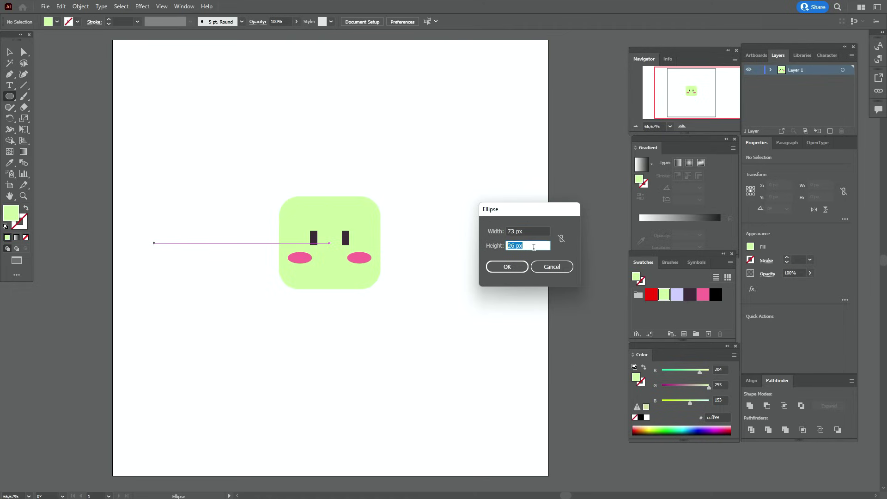
text(148)
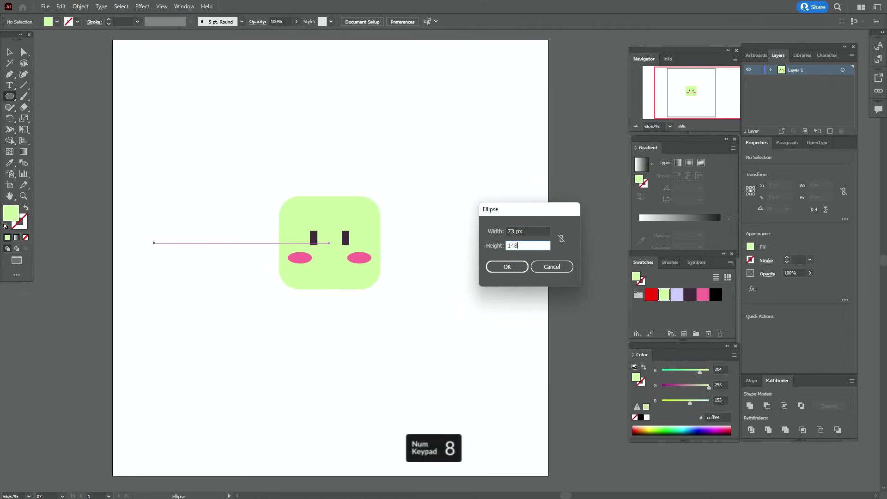
click(517, 266)
key(v)
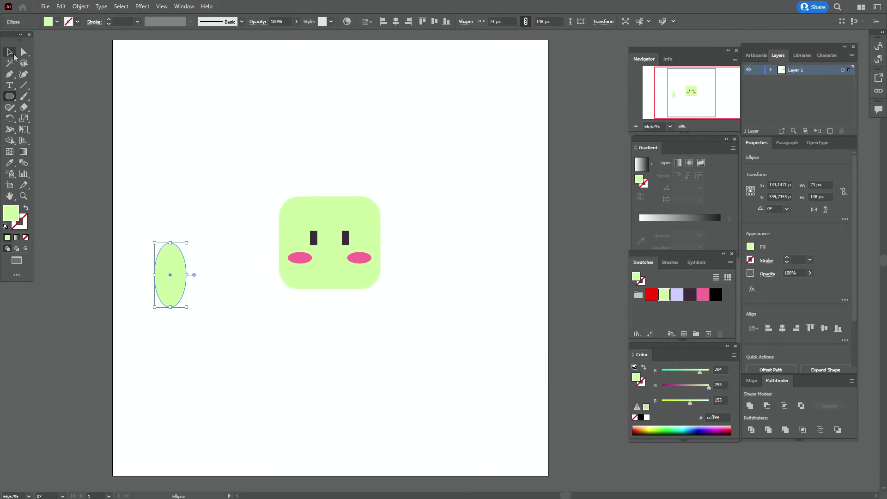
drag(172, 303, 196, 274)
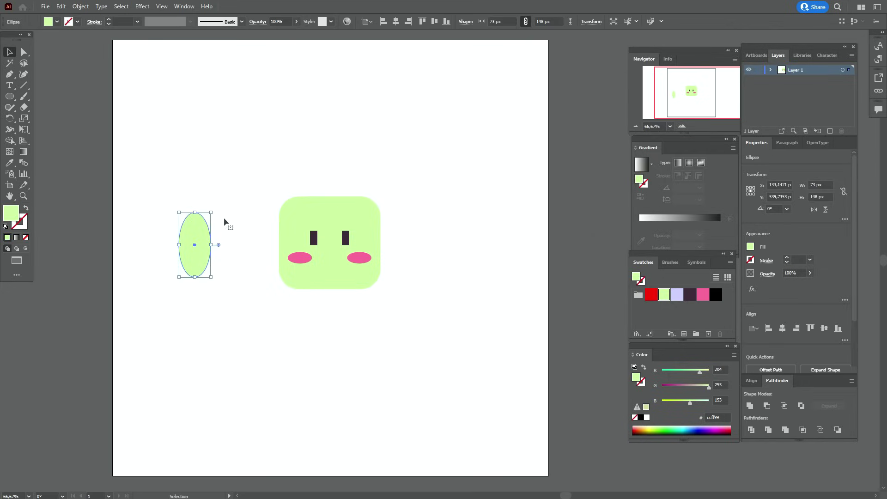
click(235, 206)
Draw a light green rectangle about 129 × 88 px covering the upper half of the tall green ellipse
drag(9, 96, 46, 99)
drag(167, 203, 224, 240)
click(9, 52)
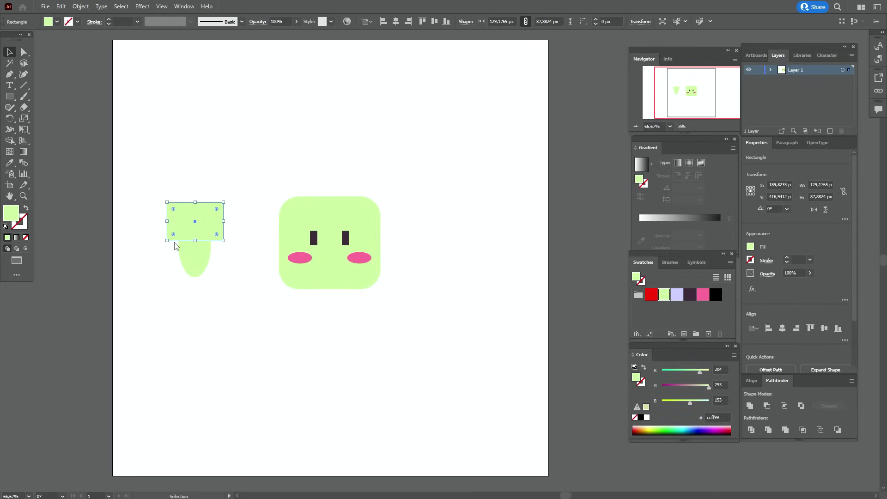
Intersect the light green rectangle and tall ellipse so only their overlap is kept as an ear shape
click(189, 263)
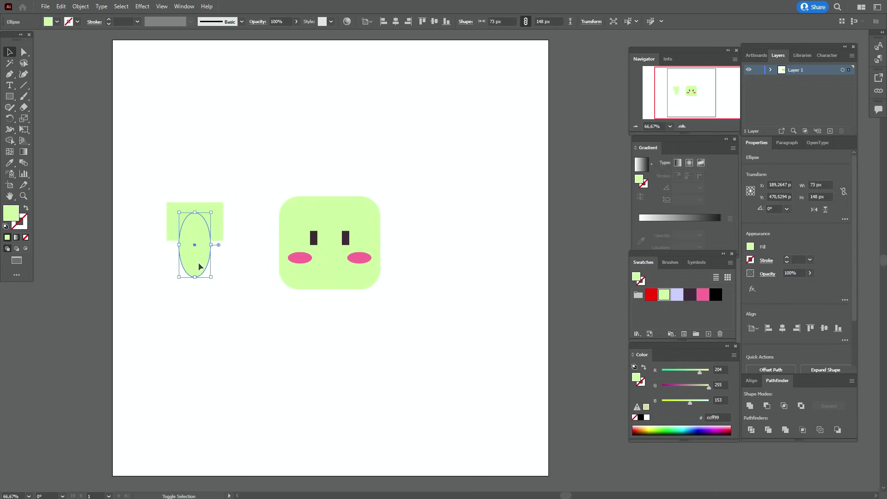
drag(176, 182, 239, 259)
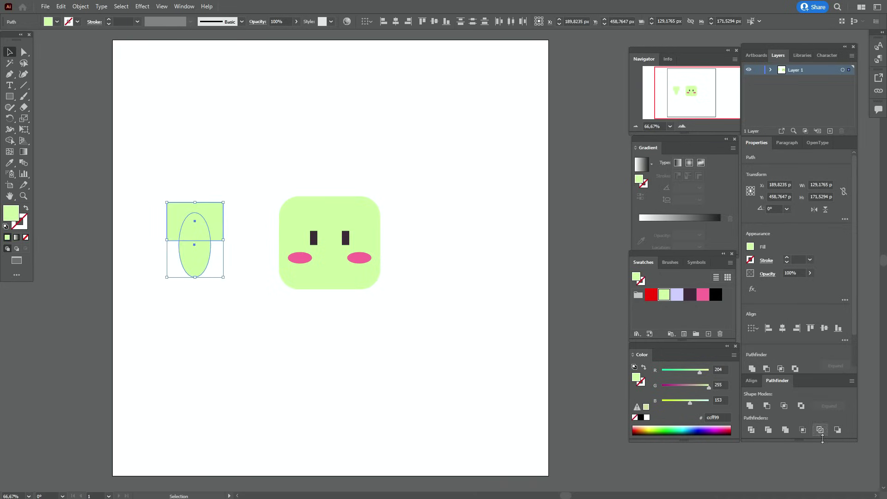
click(784, 406)
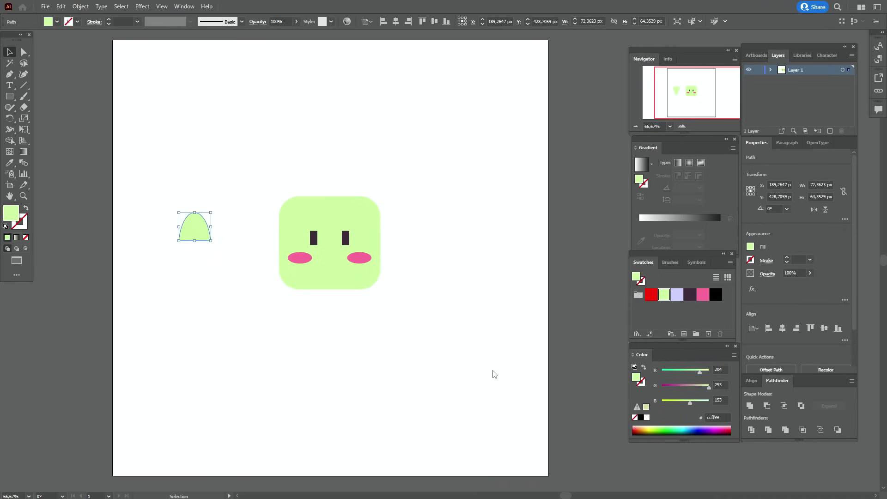
click(354, 359)
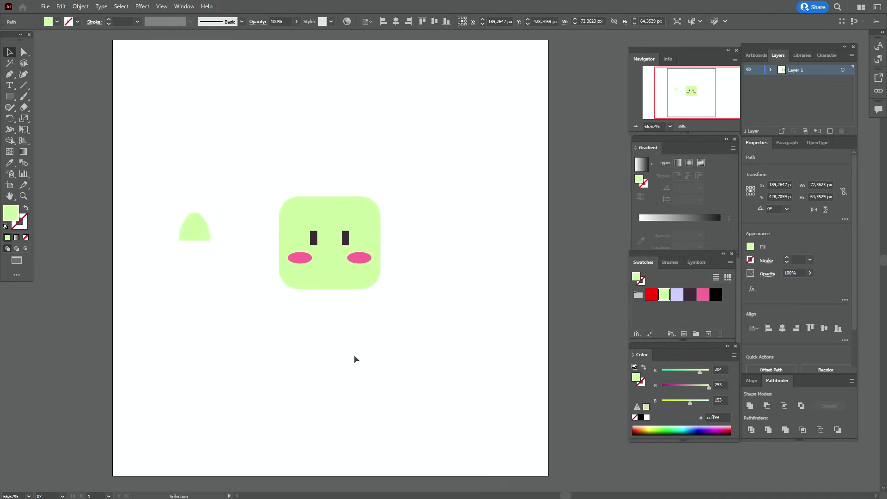
Copy the ear shape in front, shrink the copy to about 51 × 46 px at its base, and fill it with the cheek pink
click(204, 245)
key(ctrl+c)
key(ctrl+f)
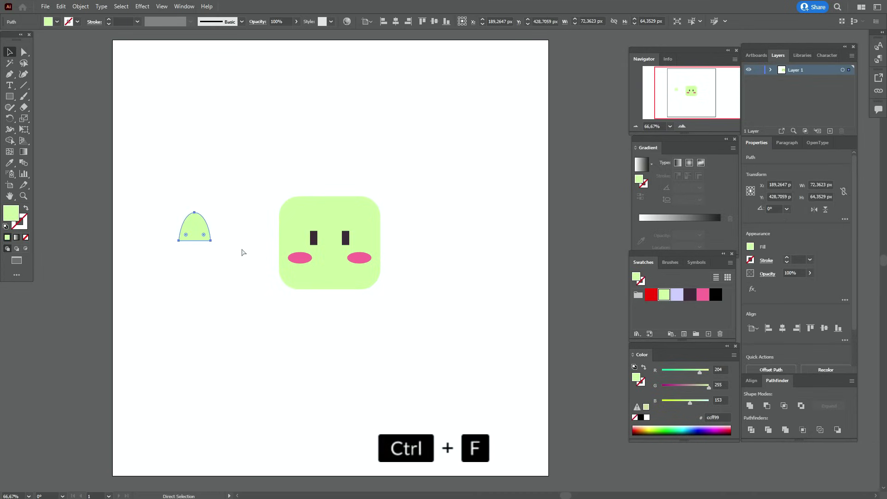
drag(195, 214, 193, 222)
key(i)
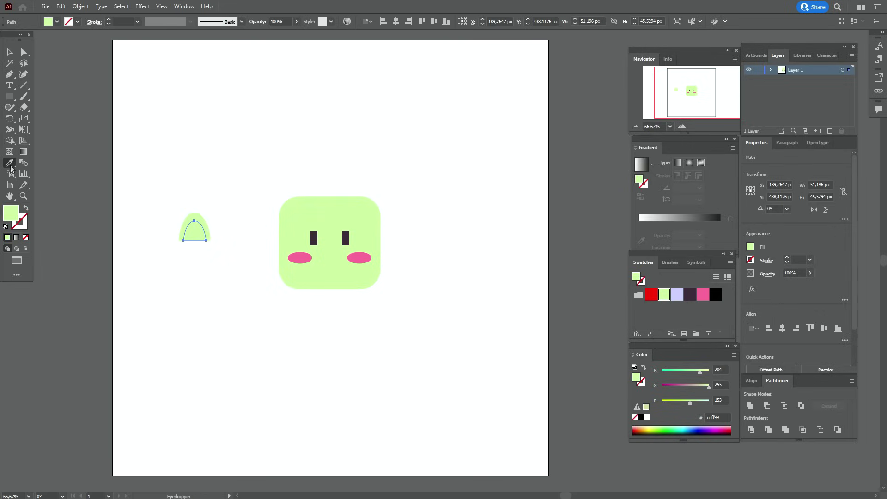
click(310, 257)
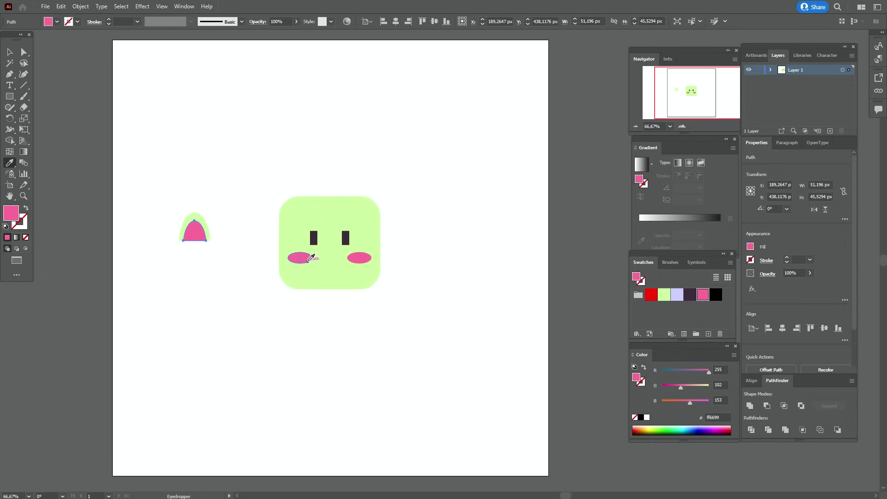
Move both parts of the ear together onto the upper edge of the face, above the left eye
click(9, 52)
drag(155, 174, 313, 189)
click(424, 202)
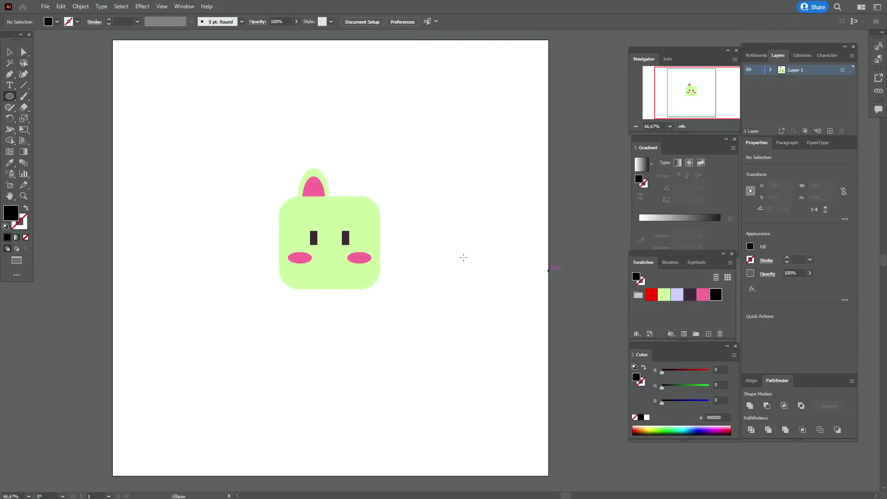
Create a black circle 87 px wide and 87 px high and place it just right of the face
click(433, 250)
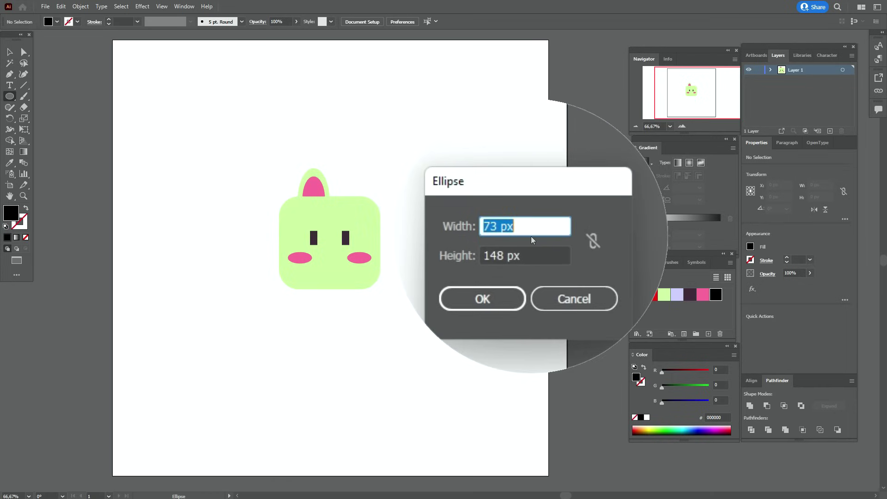
text(87)
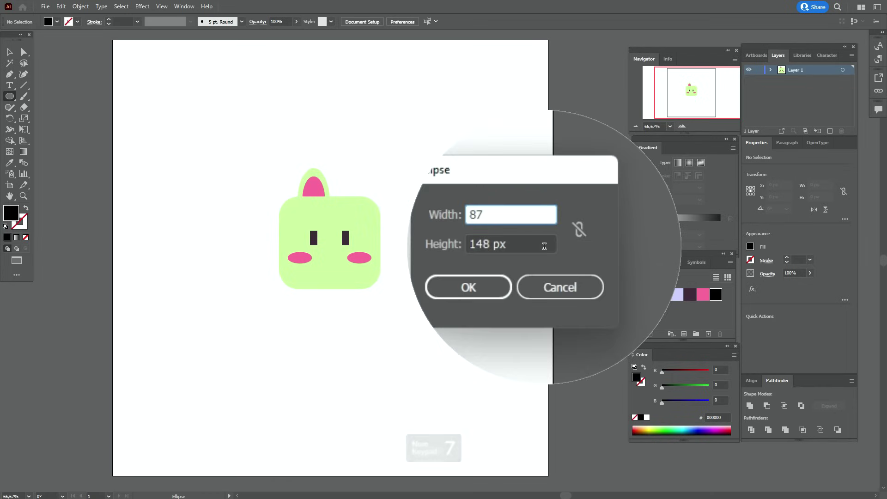
key(Tab)
text(87)
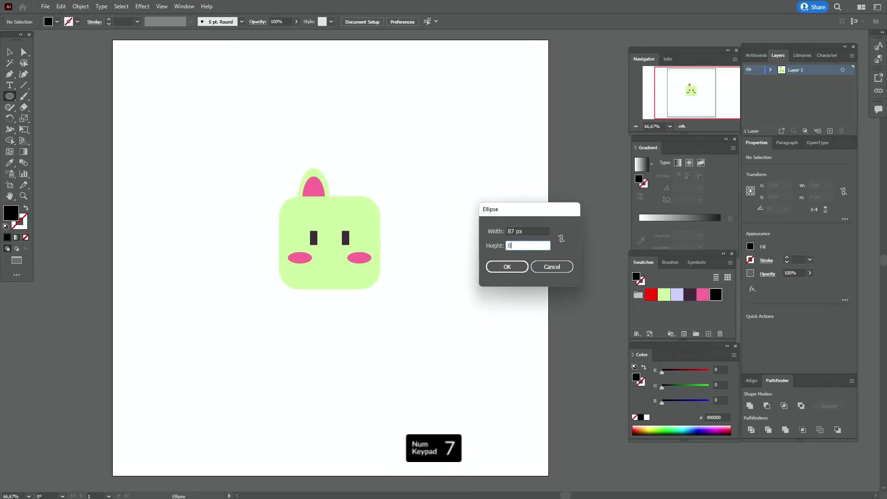
click(507, 266)
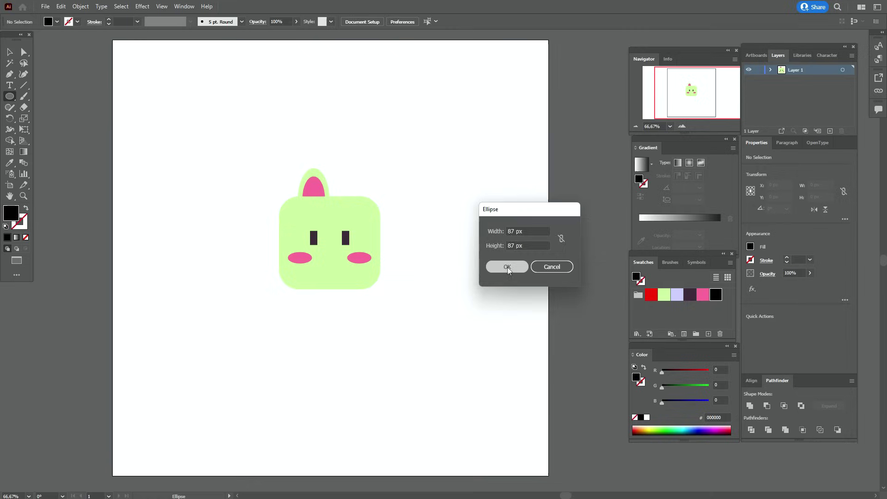
click(9, 51)
drag(471, 276, 433, 253)
click(530, 254)
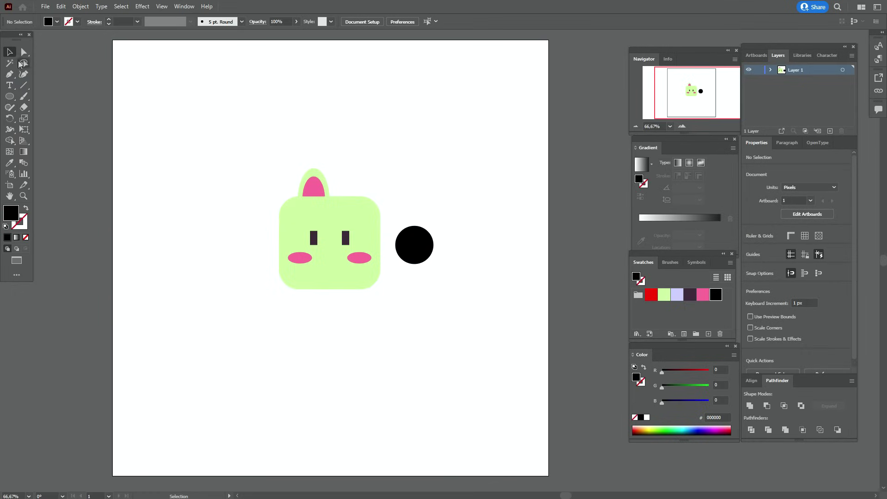
Draw an unfilled, black-stroked right-angle path with the Pen tool above and right of the face, about 158 × 70 px
click(26, 209)
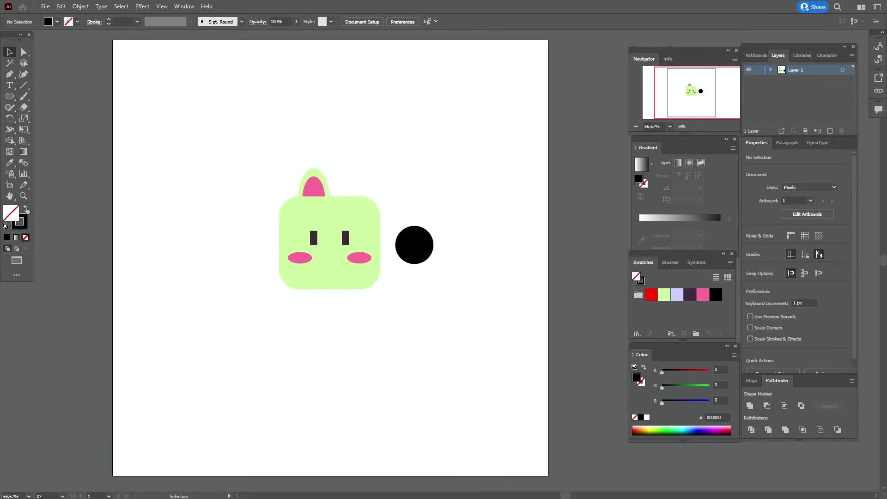
click(10, 75)
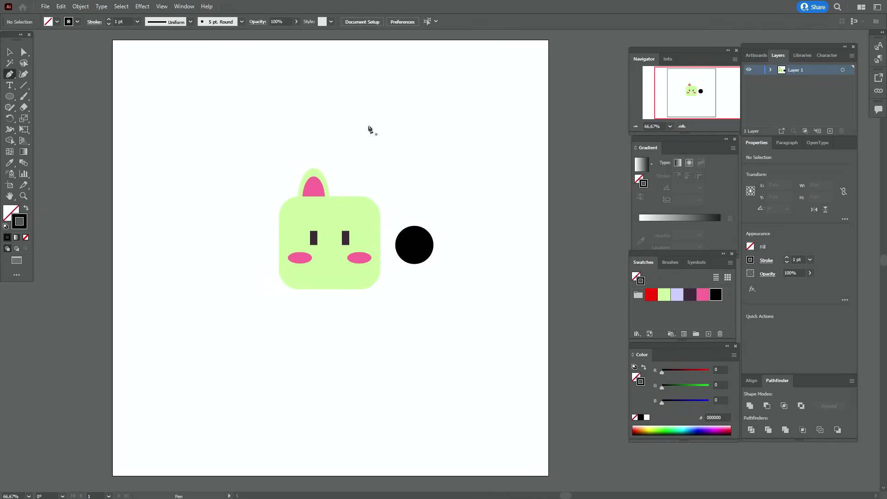
click(395, 116)
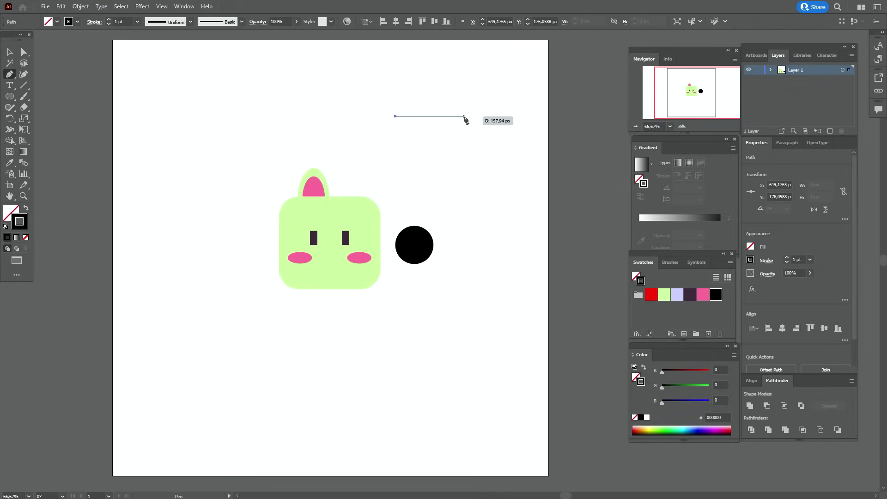
click(464, 116)
click(464, 146)
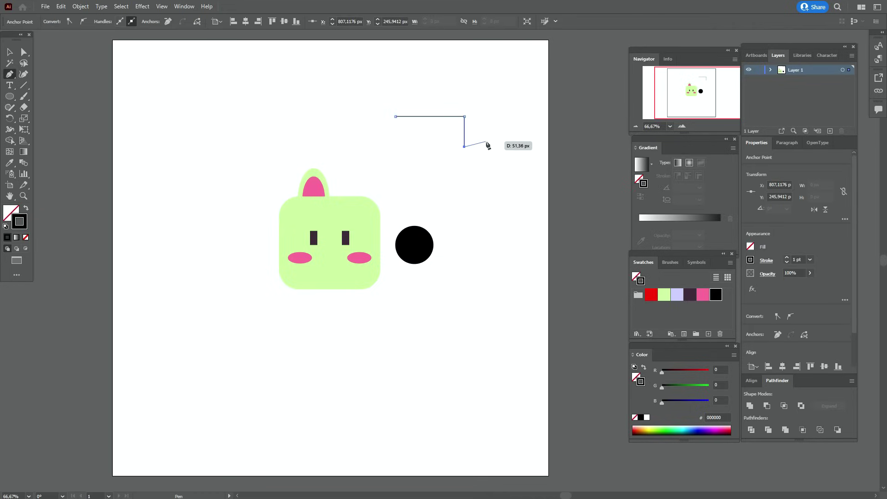
key(Escape)
click(14, 52)
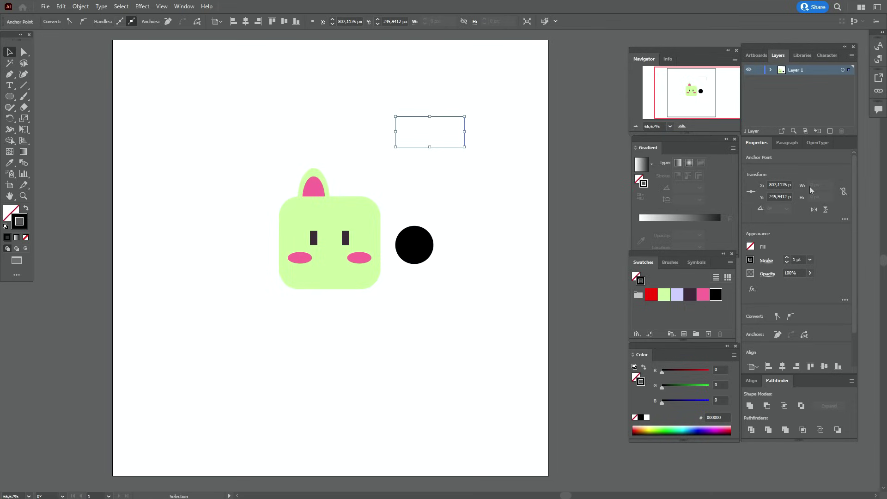
click(563, 166)
Set the right-angle path's width to 224 px and its height to 112 px
click(465, 127)
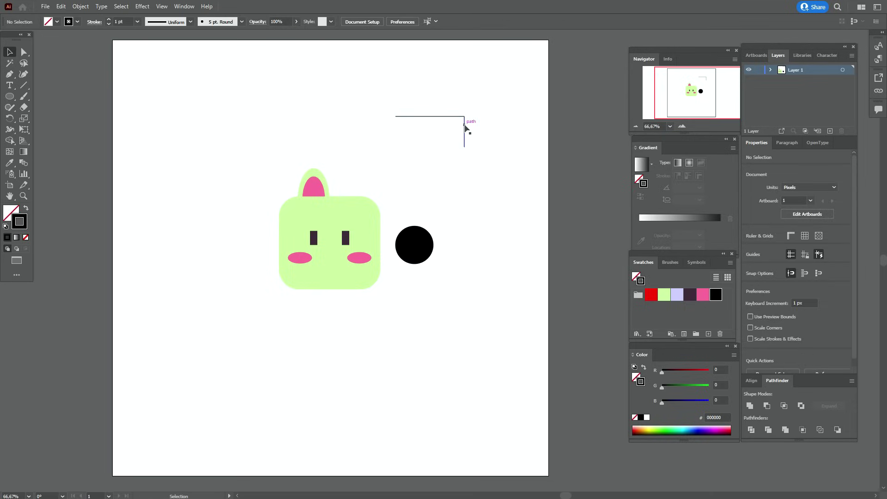
click(817, 189)
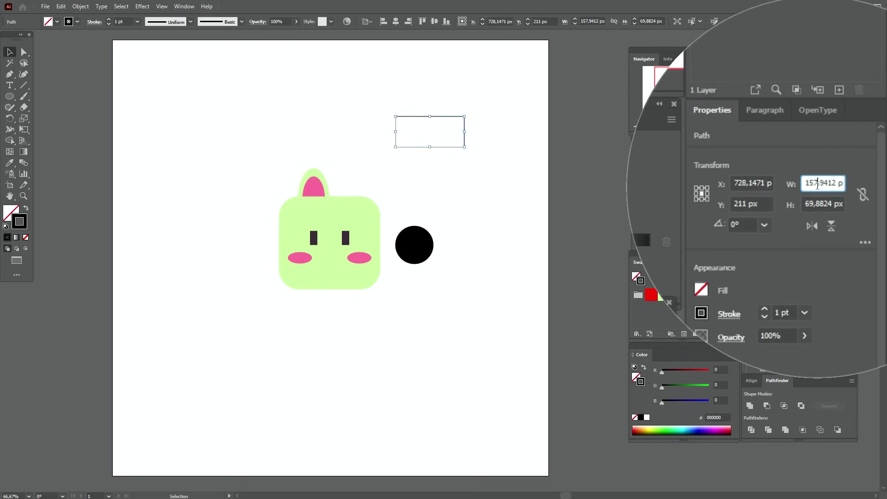
double_click(816, 184)
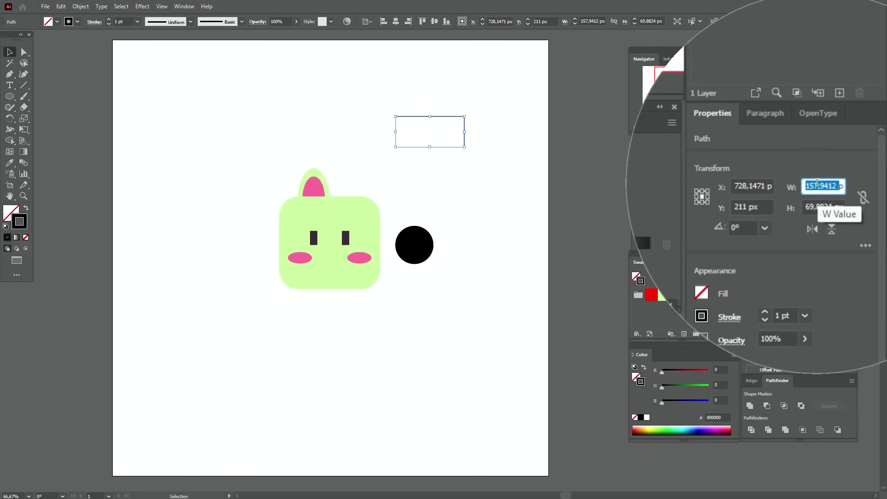
text(224)
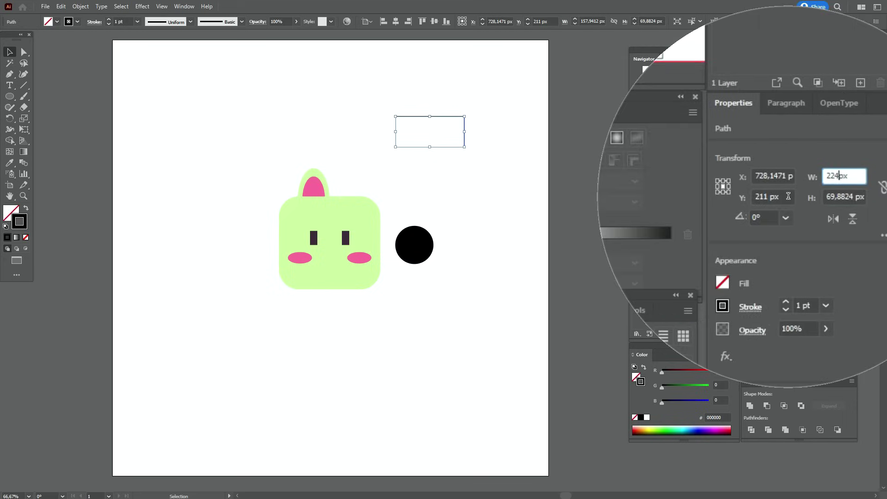
click(814, 196)
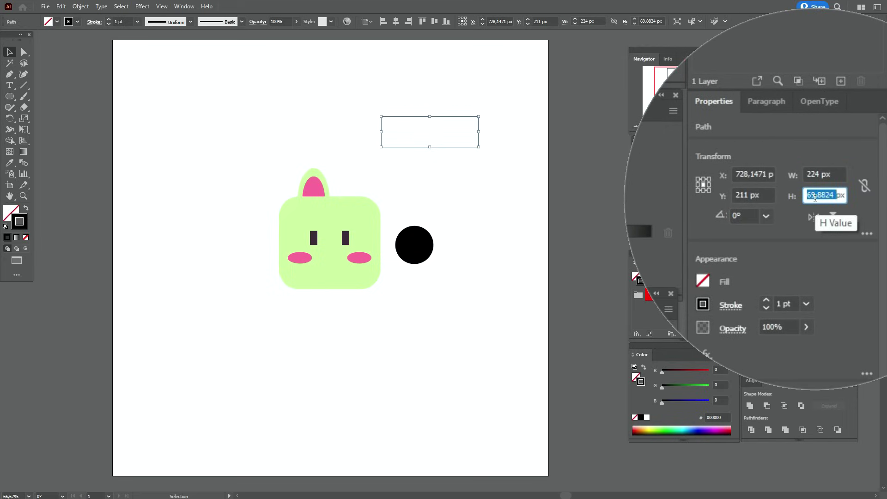
text(12)
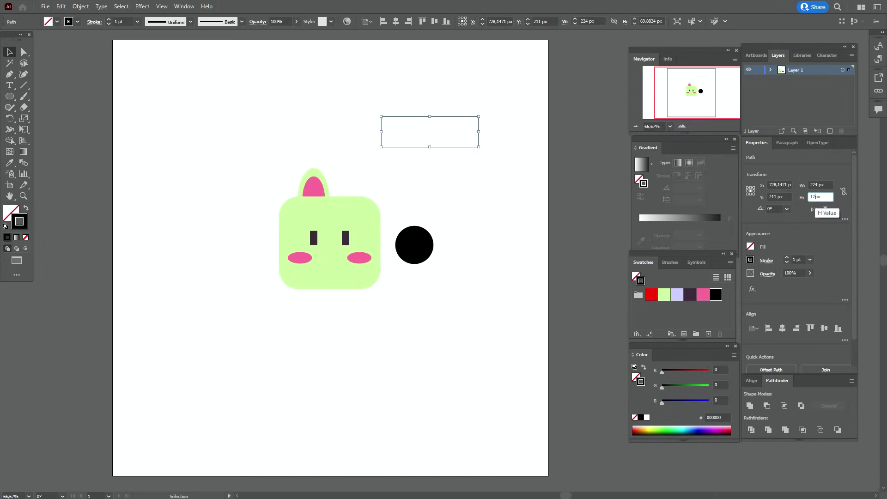
key(BackSpace)
text(1)
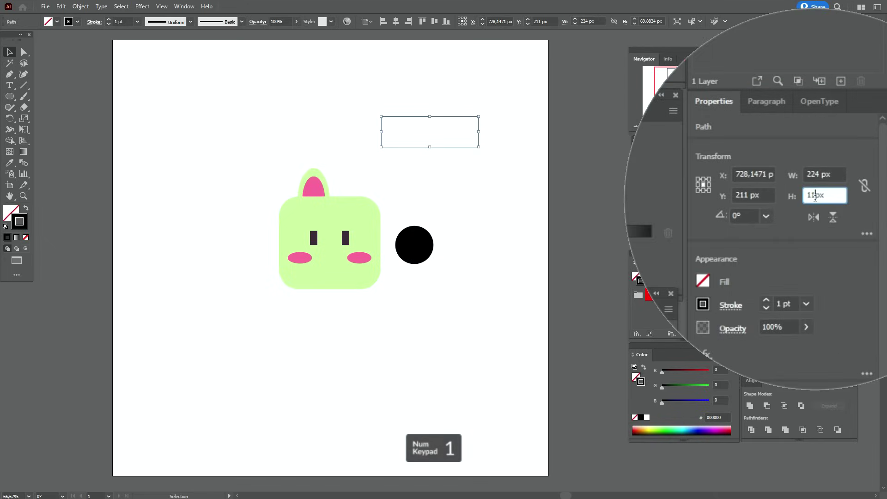
text(2)
key(Return)
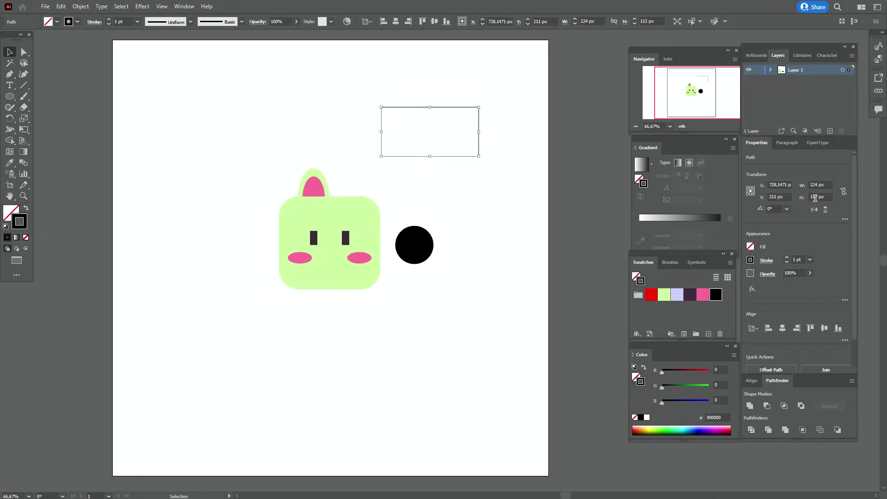
Move the right-angle path down and left so that its corner sits above and right of the black circle
click(455, 216)
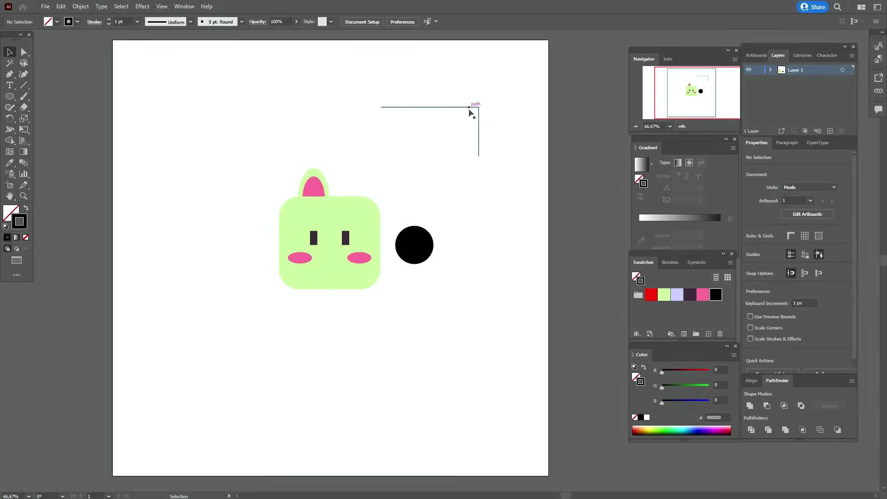
drag(469, 109, 437, 161)
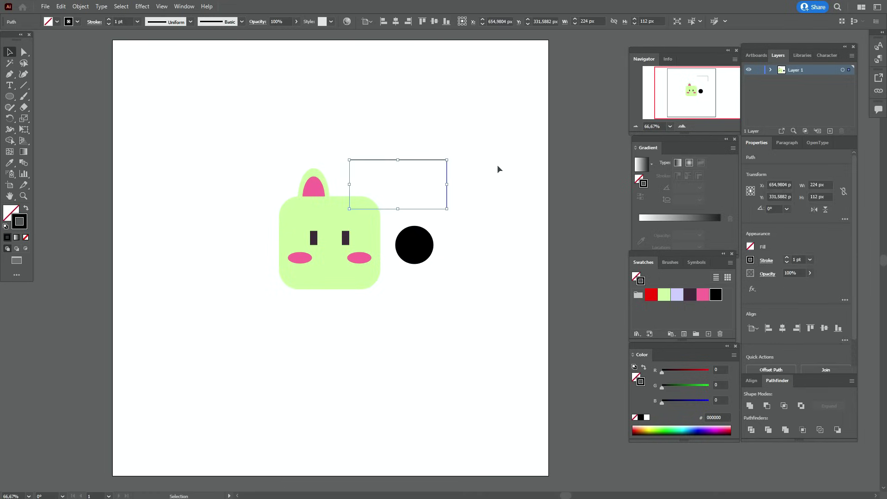
click(498, 165)
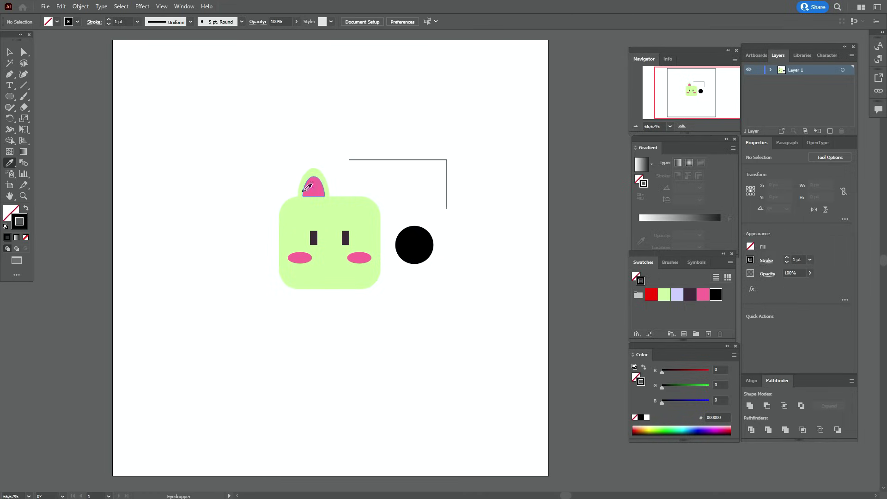
Sample the ear's pink as the fill and draw a wide rounded rectangle in the empty area above and left of the face
click(310, 187)
click(13, 211)
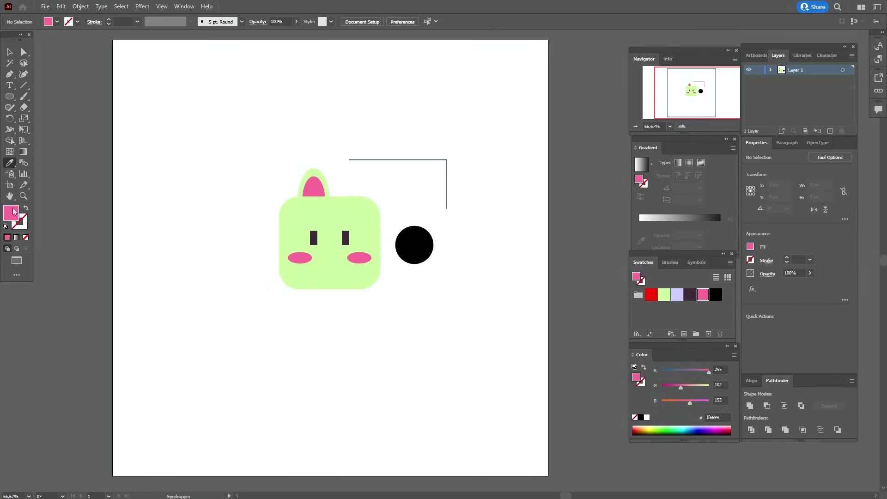
click(8, 97)
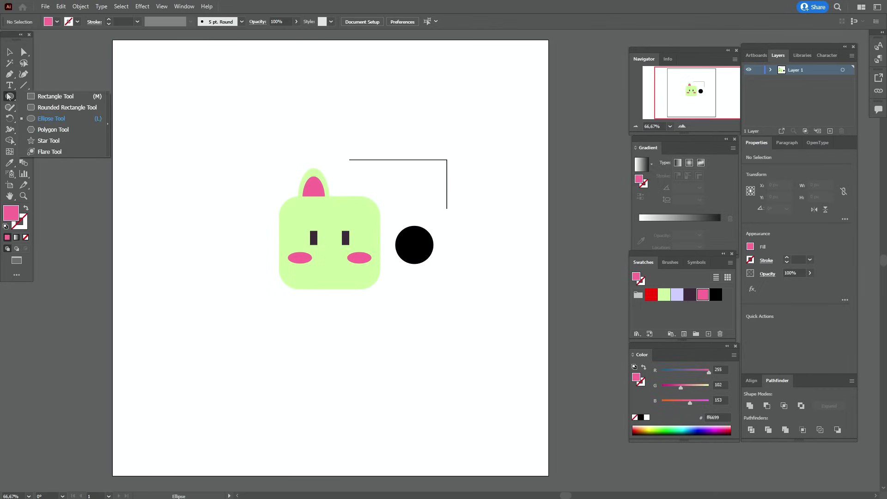
click(55, 109)
mouse_move(185, 143)
mouse_down()
mouse_move(279, 211)
mouse_move(198, 154)
mouse_up()
click(10, 51)
click(124, 133)
Create a pink three-point star with radius 1 of 25 px and radius 2 of 50 px below the rounded rectangle
drag(6, 98, 35, 142)
click(182, 215)
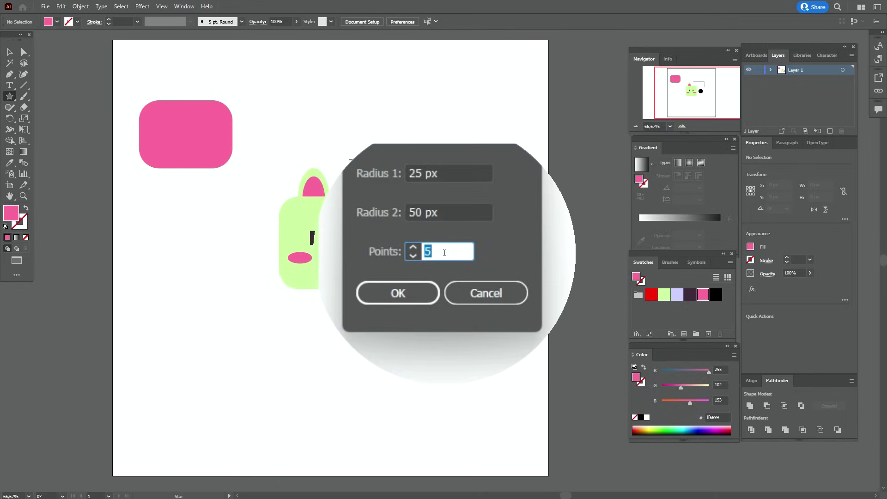
text(3)
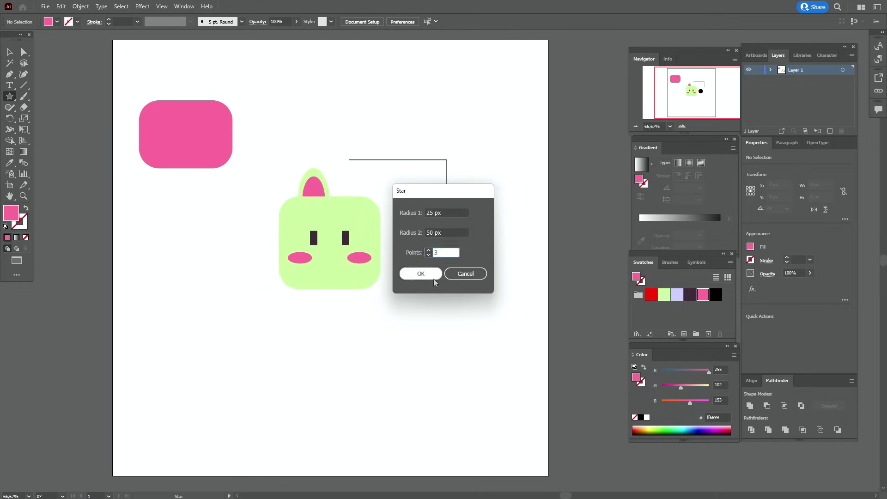
click(434, 277)
Rotate the pink triangle and fit it to the rounded rectangle's lower right corner as a speech bubble tail pointing at the character
click(5, 55)
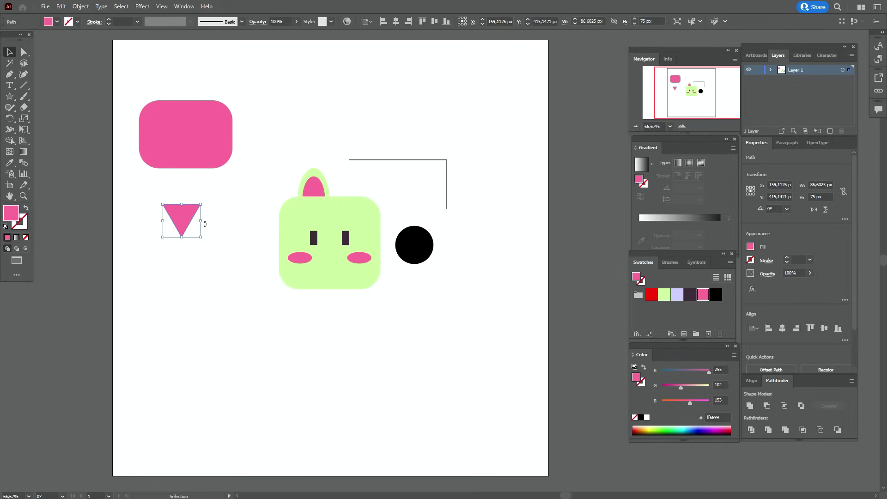
drag(205, 224, 231, 167)
click(268, 129)
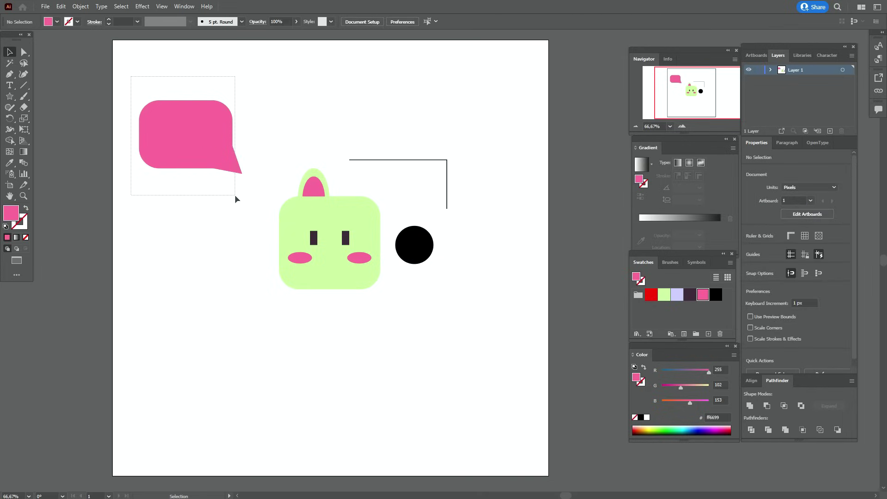
Unite the pink rounded rectangle and its triangular tail into a single speech bubble shape
drag(234, 195, 235, 195)
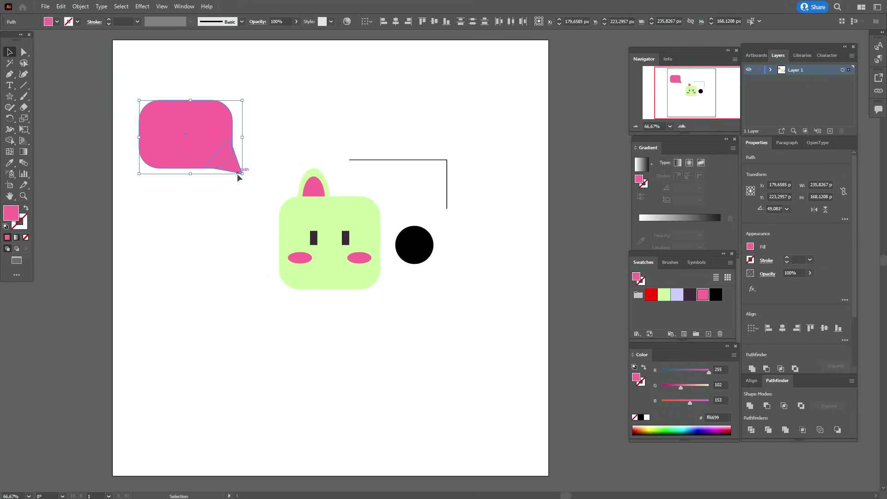
click(750, 406)
click(200, 240)
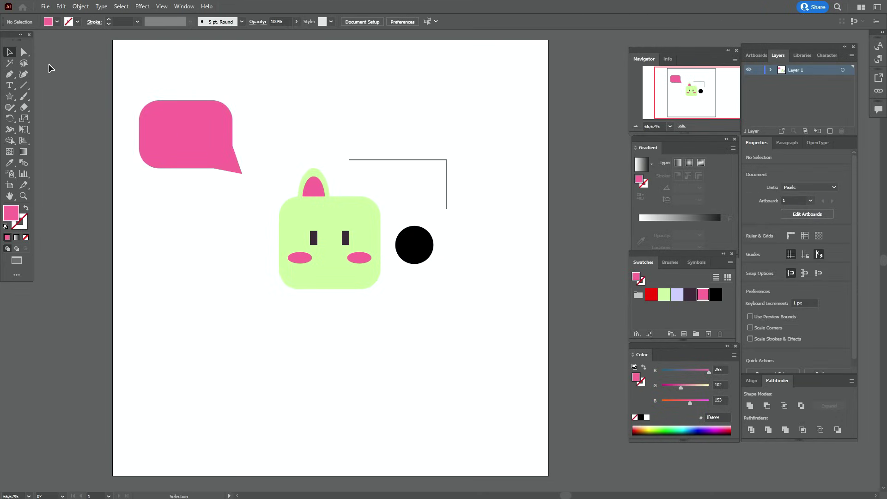
Round the corners where the tail meets the speech bubble, about 90 px at the upper joint and 29 px at the lower
click(24, 53)
click(241, 146)
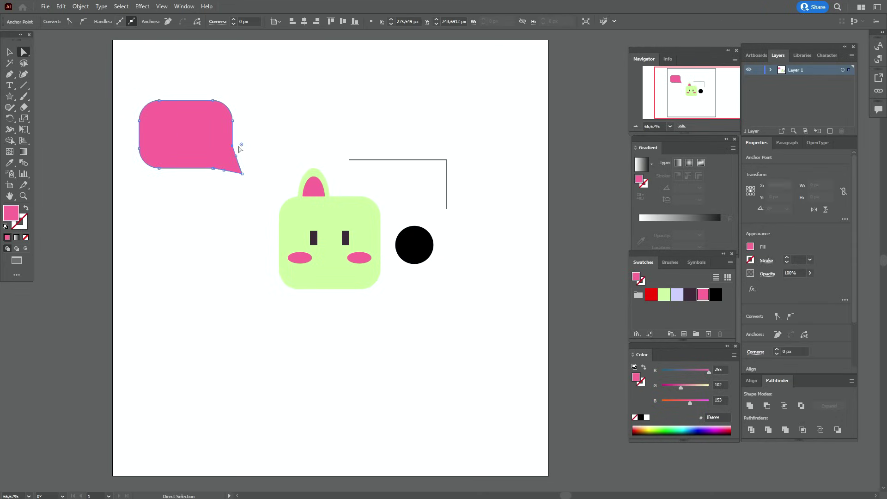
drag(241, 144, 271, 139)
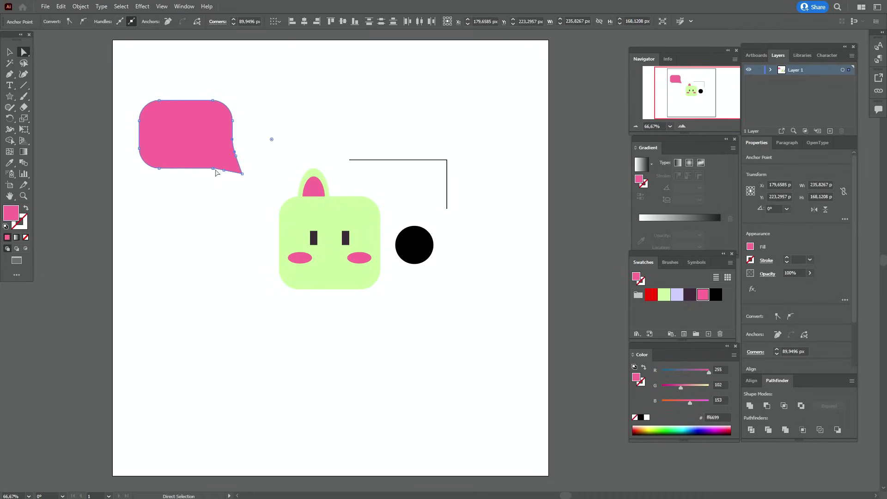
key(ctrl+z)
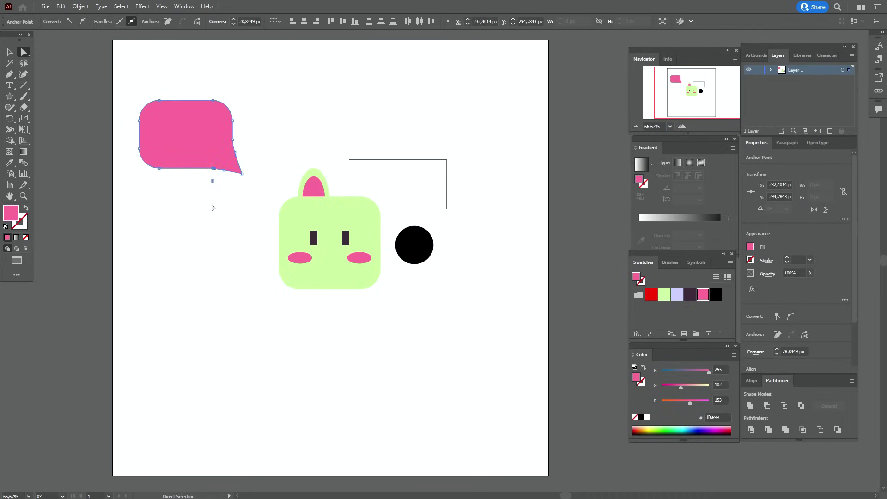
click(212, 203)
Scale the speech bubble down to about 167 by 119 px and place it above and left of the character's ear
click(9, 51)
drag(189, 145, 211, 144)
drag(266, 139, 231, 158)
click(243, 132)
click(224, 167)
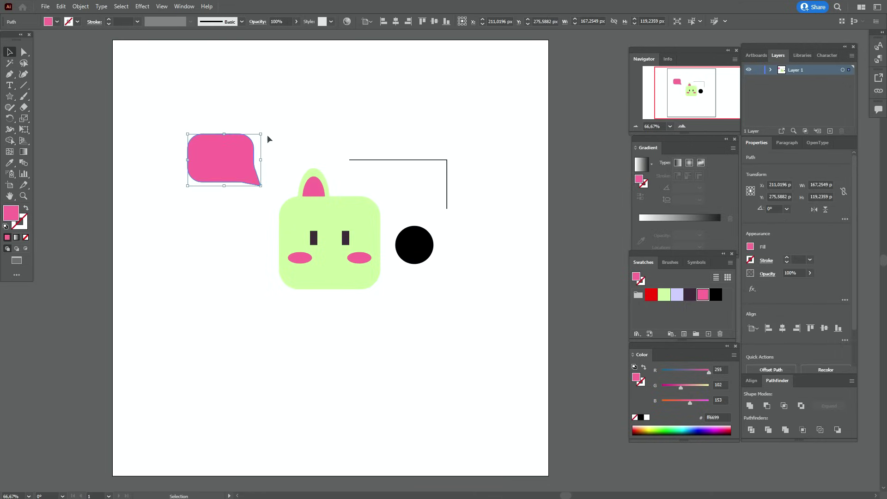
click(268, 139)
Sample the circle's black as the fill and draw a horizontal rectangle about 73 by 14 px below the speech bubble
click(10, 162)
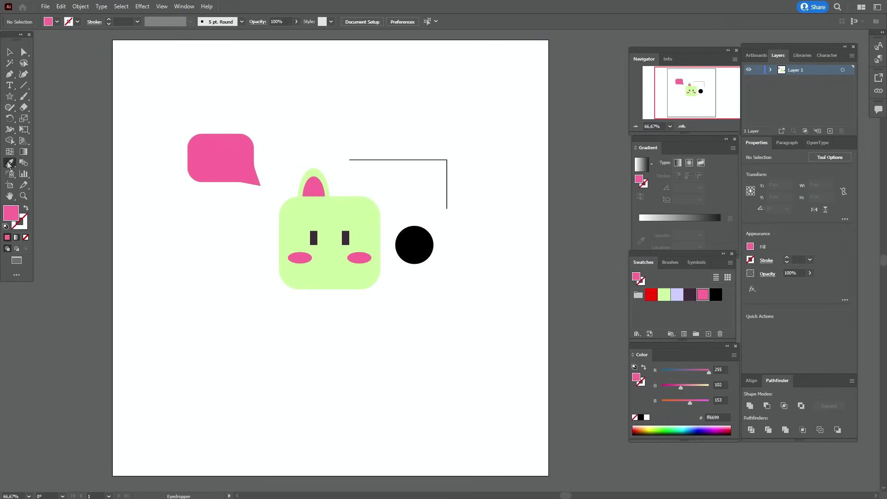
click(419, 253)
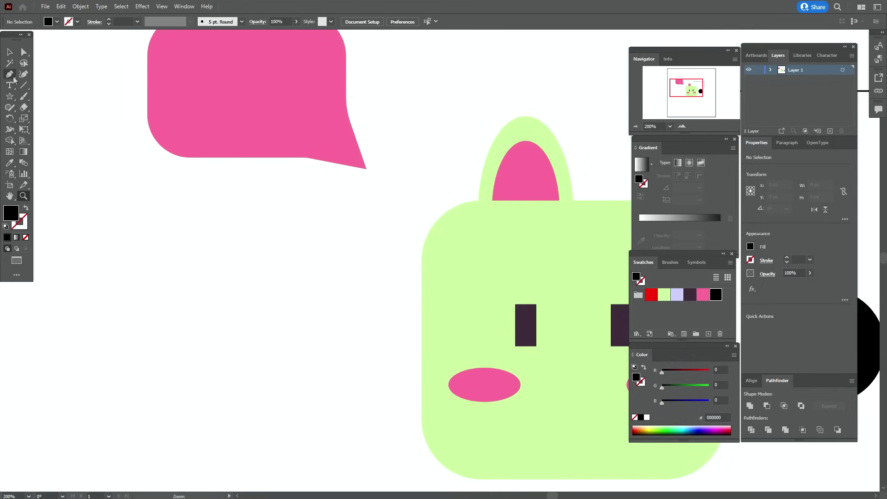
drag(10, 96, 45, 98)
drag(224, 215, 320, 234)
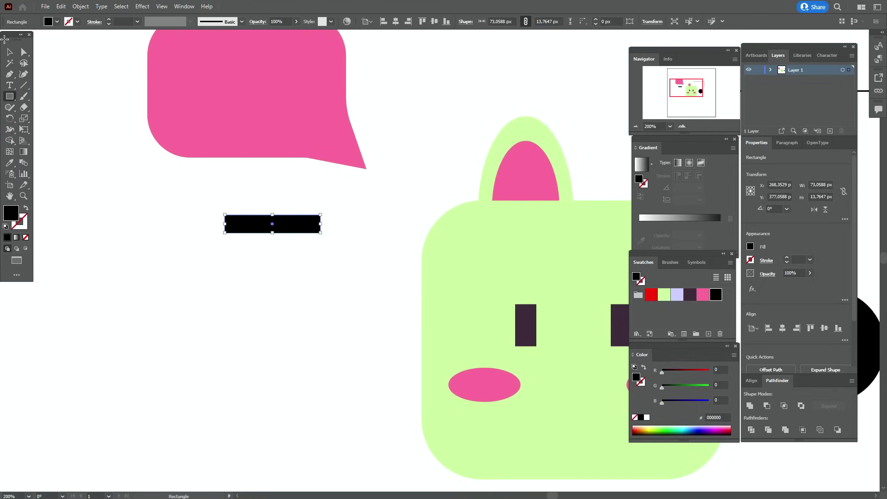
click(11, 53)
click(170, 211)
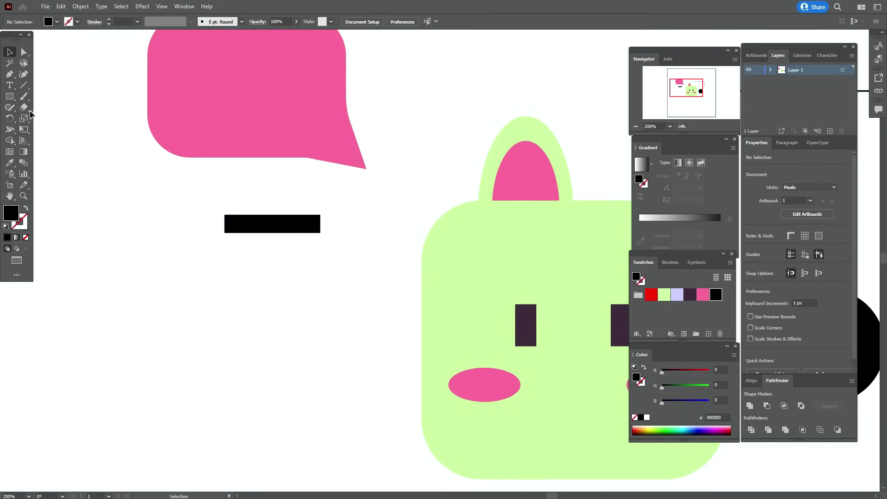
Add two narrow vertical black stems about 8 by 68 px under the bar's ends, with their tops aligned to the bar
click(9, 96)
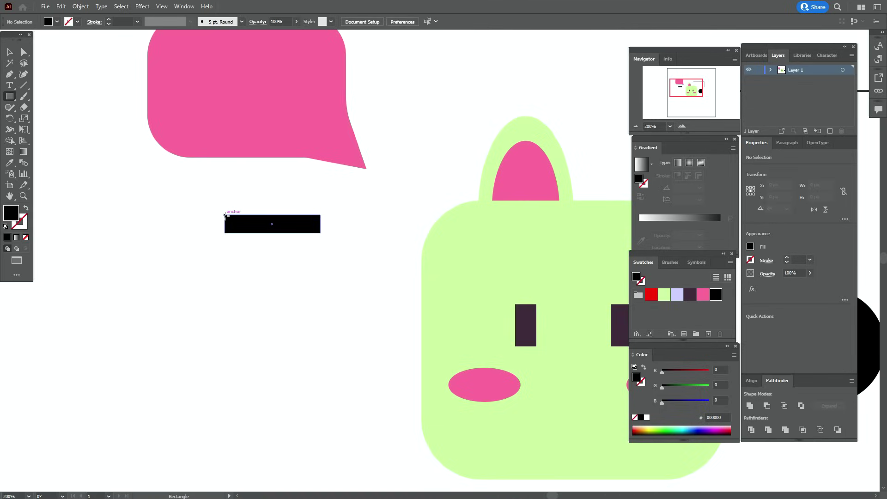
drag(224, 215, 314, 305)
click(11, 57)
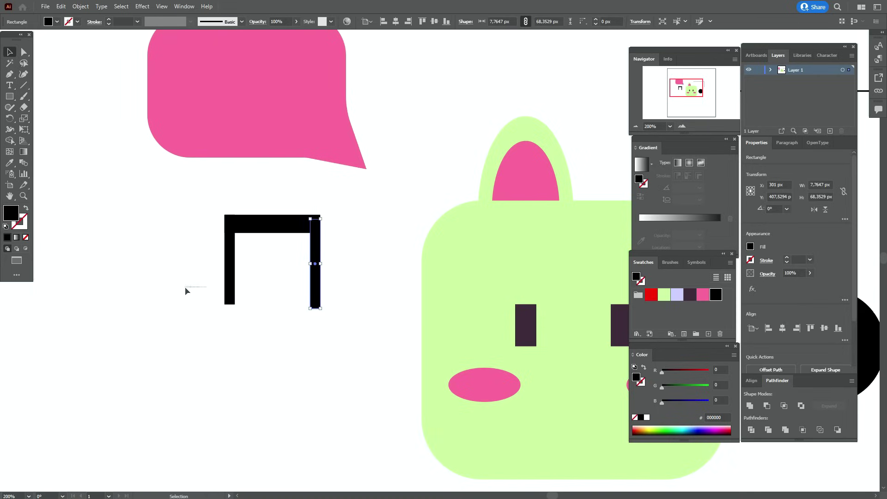
drag(185, 288, 317, 314)
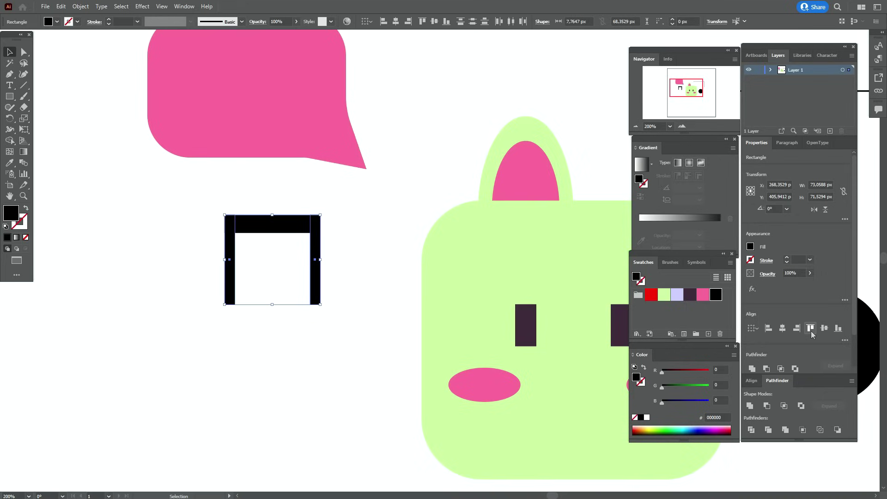
click(365, 275)
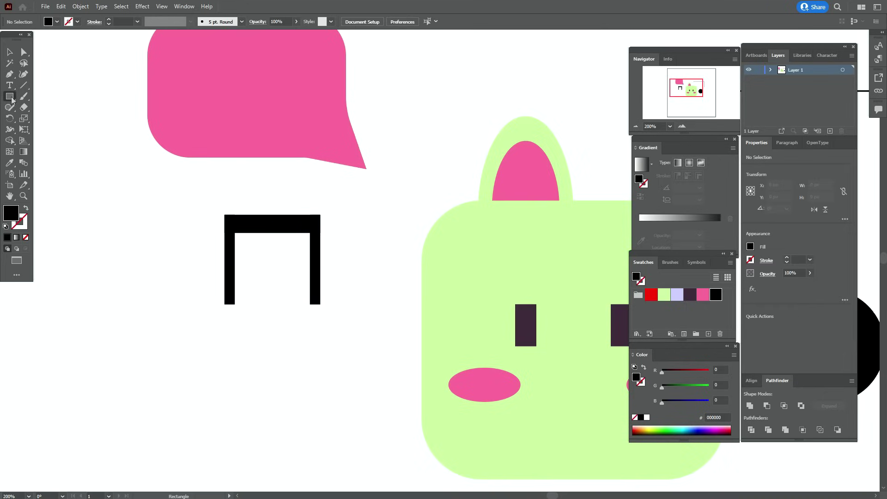
Create a black ellipse tilted about 22° at the foot of each stem to form the music note's heads
drag(11, 101, 46, 118)
drag(186, 300, 303, 319)
click(10, 56)
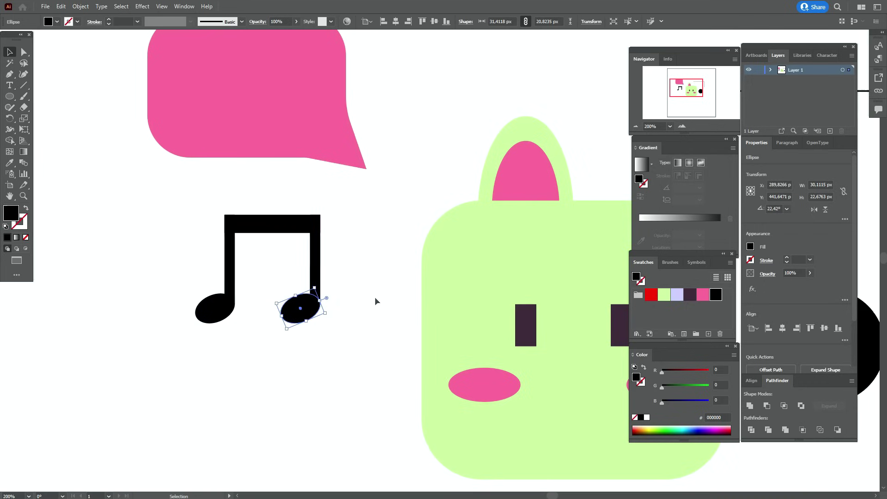
click(375, 301)
Nudge the music note's right stem together with its note head to the left, closer to the left stem
key(ctrl+minus)
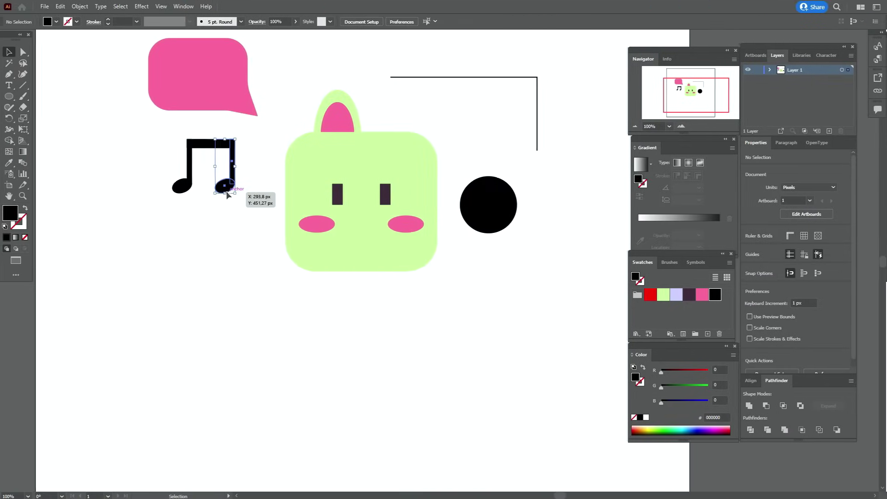
click(226, 194)
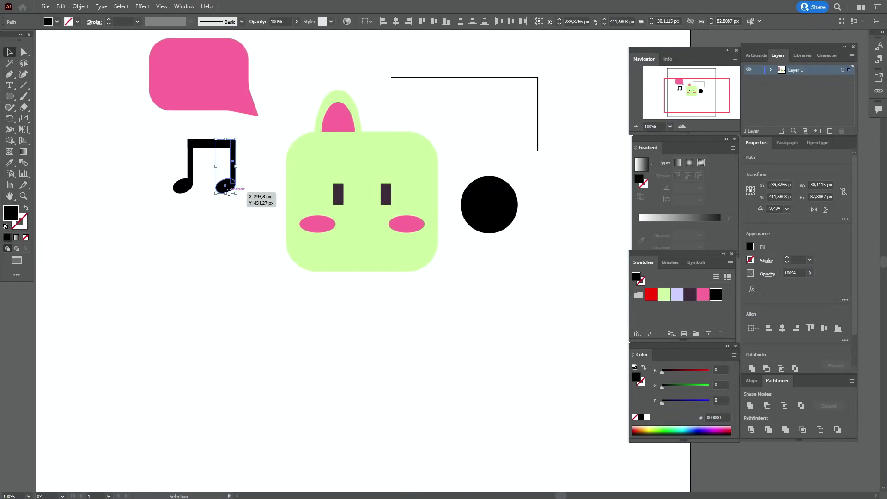
key(Left)
key(Left)
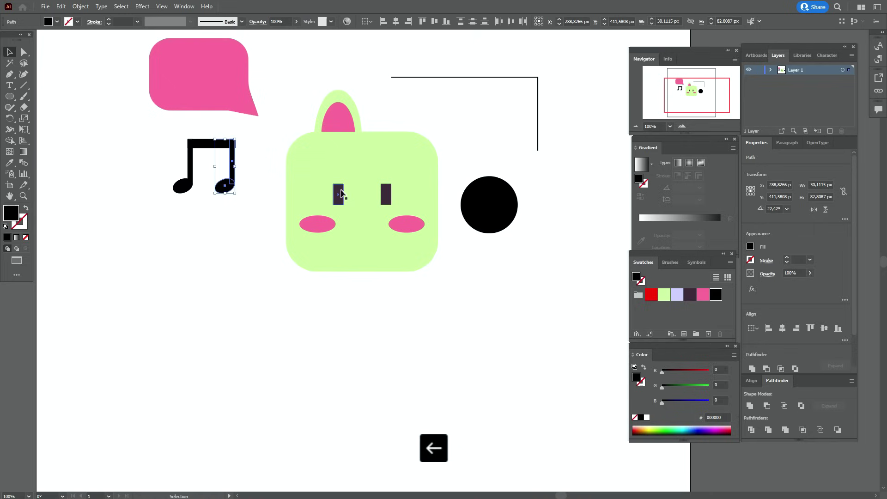
key(Left)
key(Left)
key(Left)
key(Left)
key(Left)
key(Left)
key(Left)
key(Left)
key(Left)
key(Left)
key(Left)
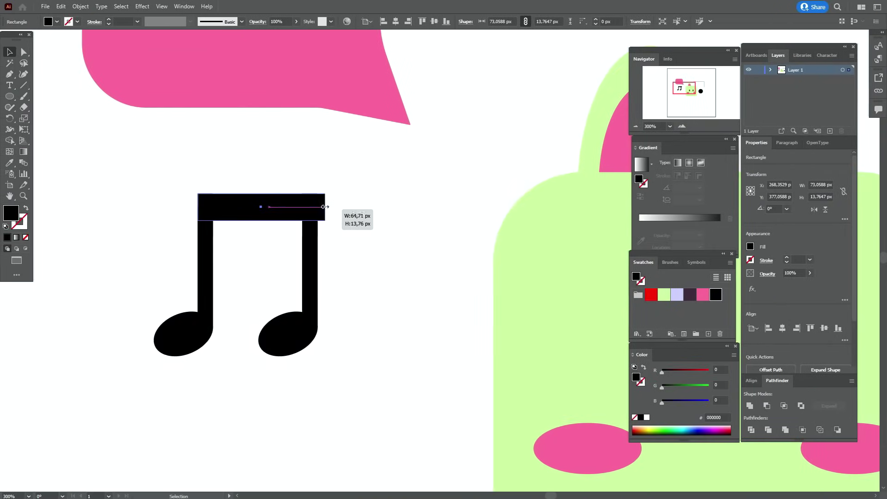
Shorten the note's top bar to about 61 px, flush with the right stem, and unite all the note parts
drag(325, 206, 317, 207)
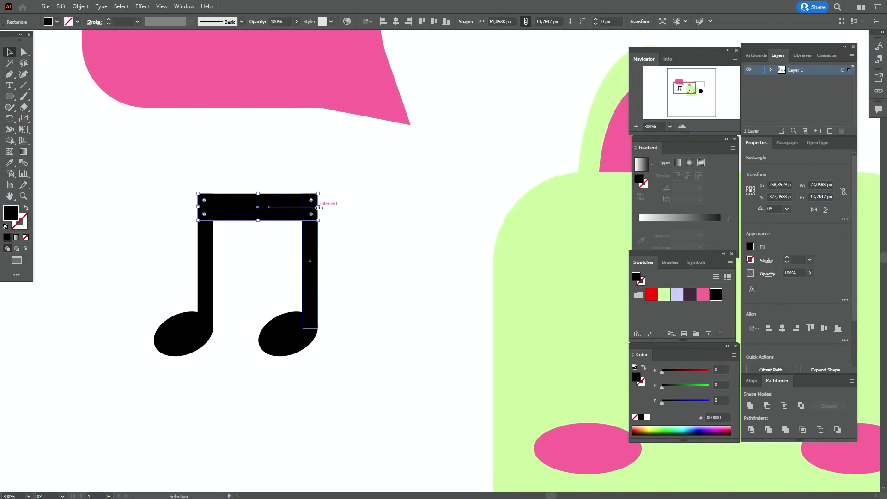
click(366, 217)
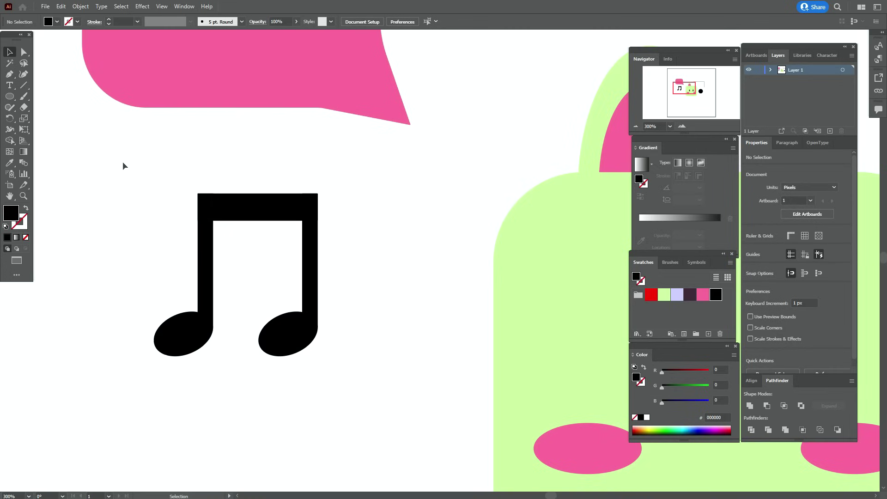
drag(126, 160, 343, 383)
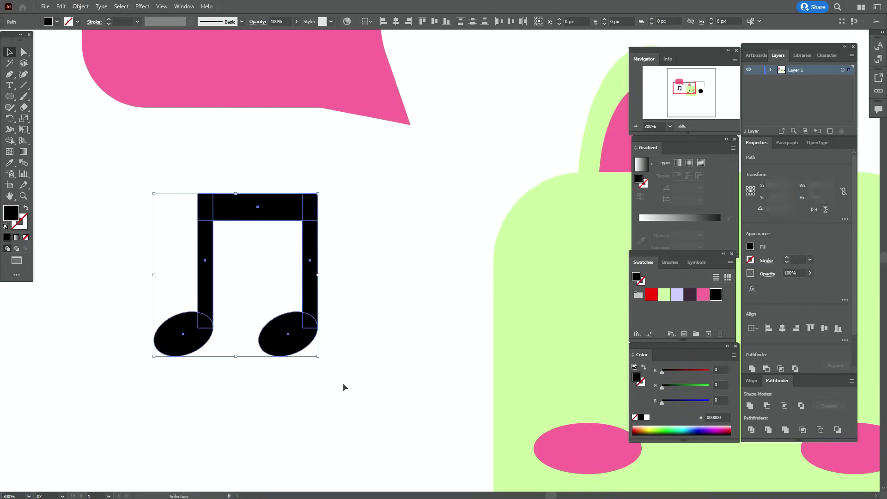
click(749, 406)
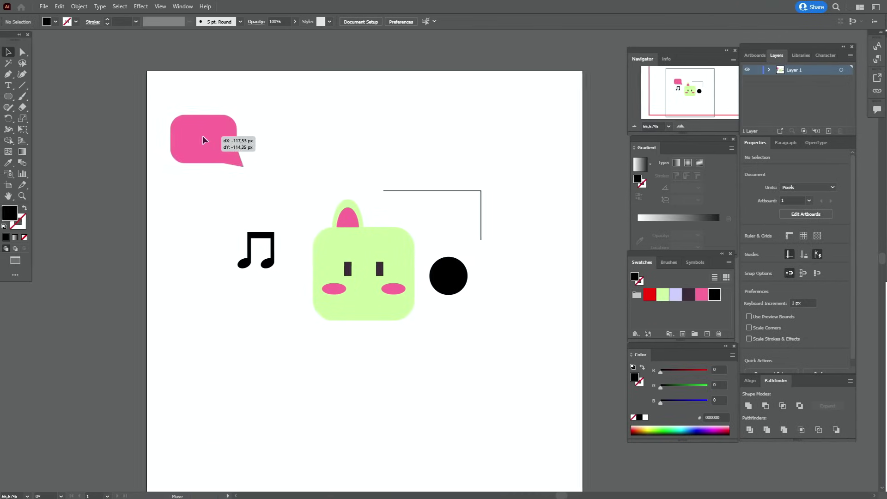
Move the speech bubble to the artboard's upper left area and place the music note just right of it
drag(203, 139, 205, 132)
drag(262, 237, 281, 127)
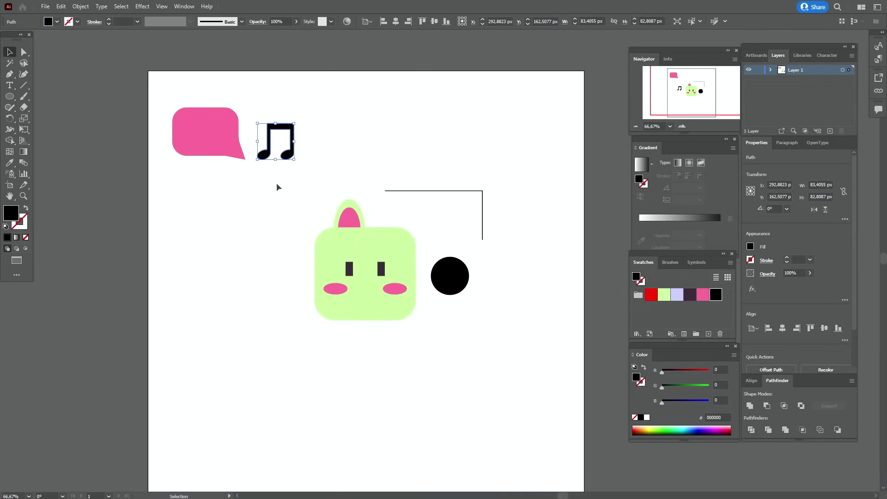
click(277, 187)
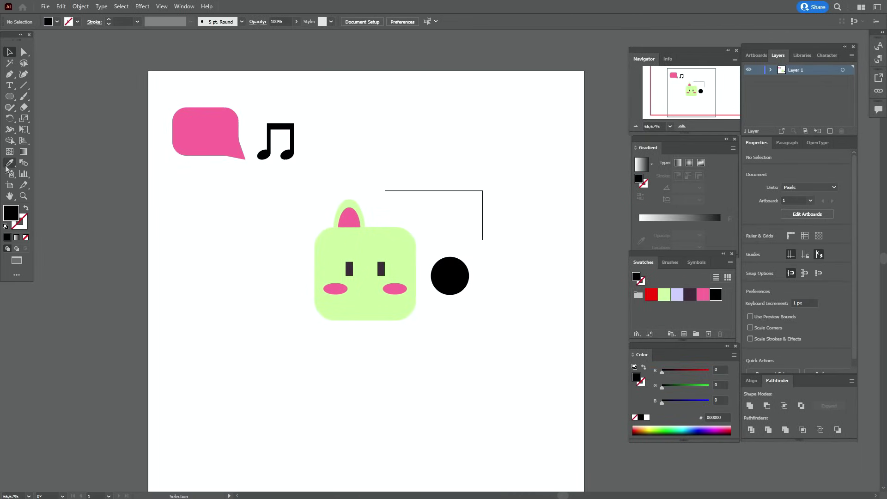
Sample the speech bubble's pink, draw a square below the bubble and rotate it 45° into a diamond
click(200, 130)
click(9, 96)
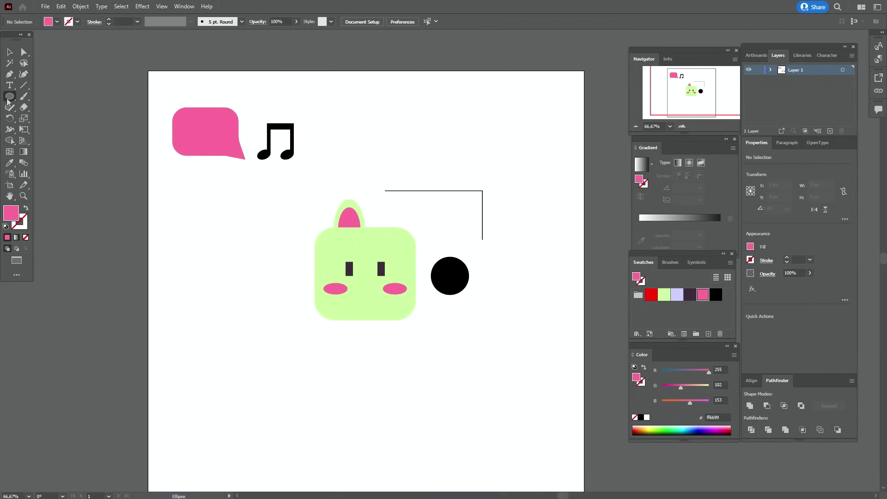
drag(8, 101, 41, 93)
mouse_move(209, 200)
mouse_down()
mouse_move(232, 233)
mouse_move(254, 238)
mouse_up()
click(10, 54)
Bend the diamond's two upper edges outward into round arcs with the Anchor Point tool to form a heart
key(p)
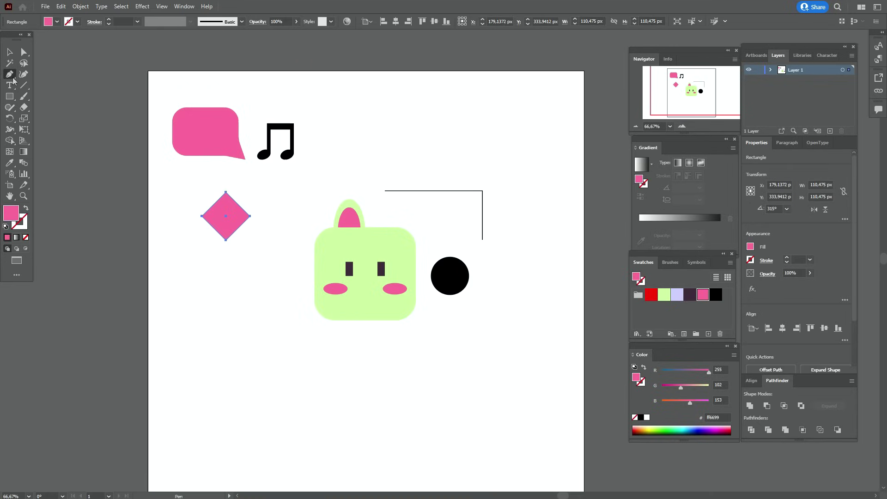
drag(13, 80, 29, 107)
key(shift)
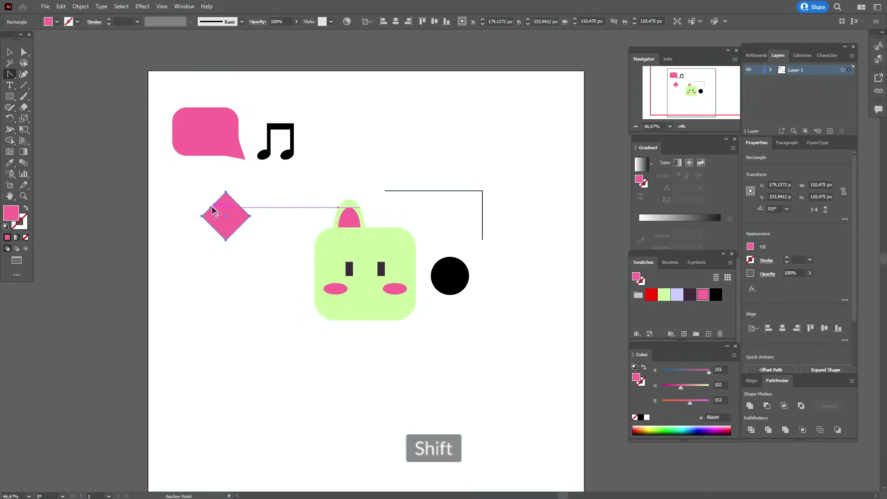
drag(211, 207, 256, 196)
key(ctrl+shift+a)
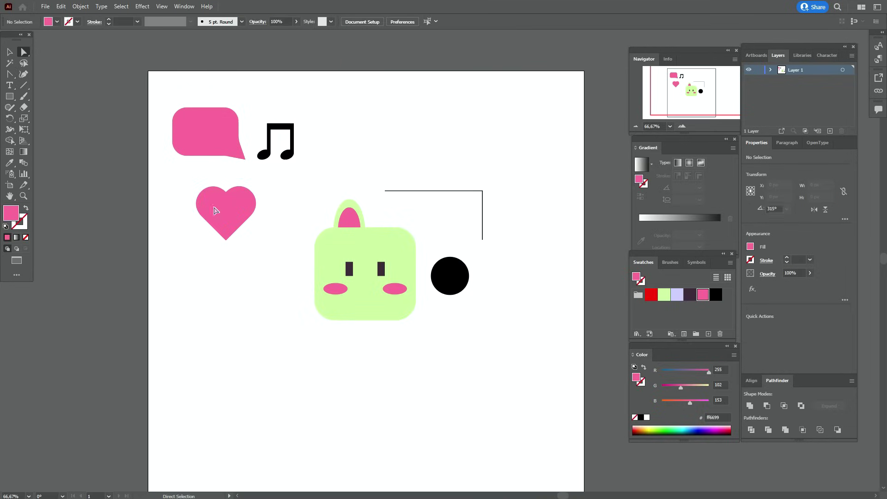
Round the heart's bottom tip with a corner radius of about 38 px
click(226, 238)
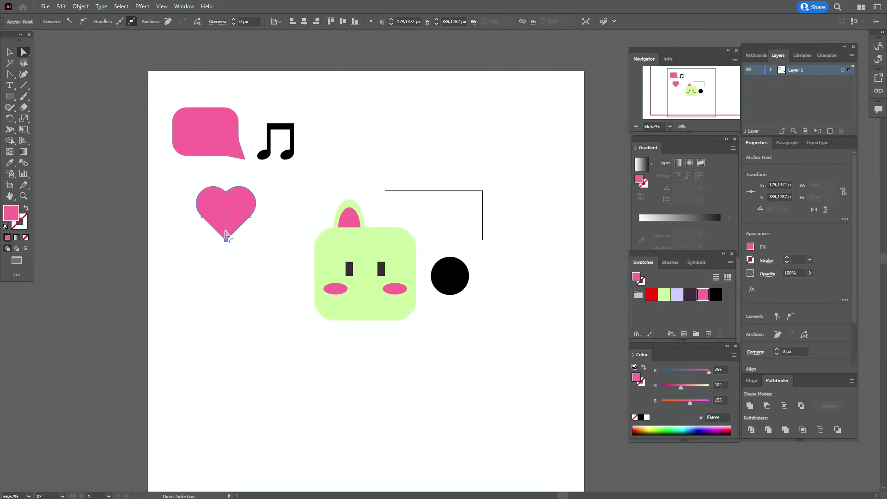
drag(228, 231, 227, 219)
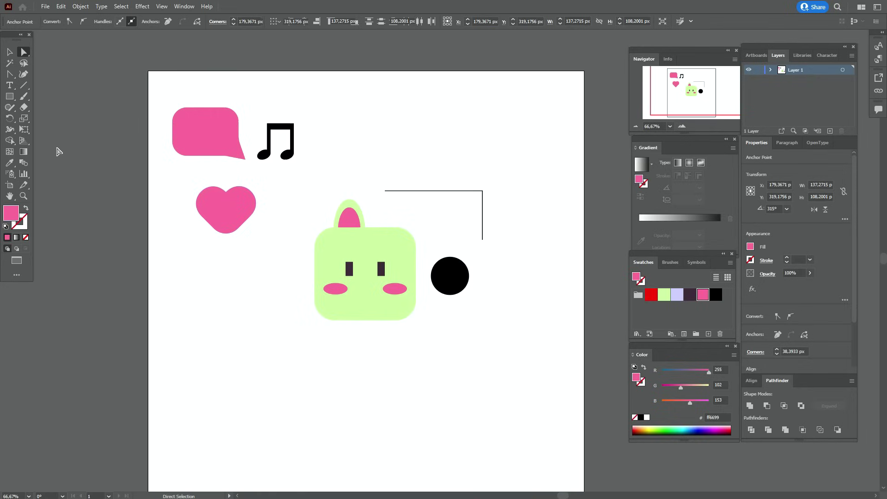
key(ctrl+shift+a)
Scale the heart down proportionally and place it right of the music note
key(v)
click(229, 214)
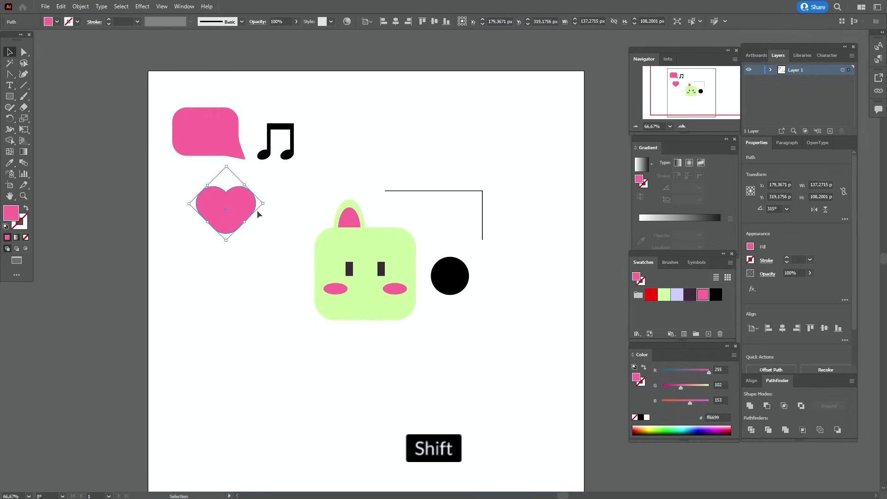
drag(257, 210, 334, 149)
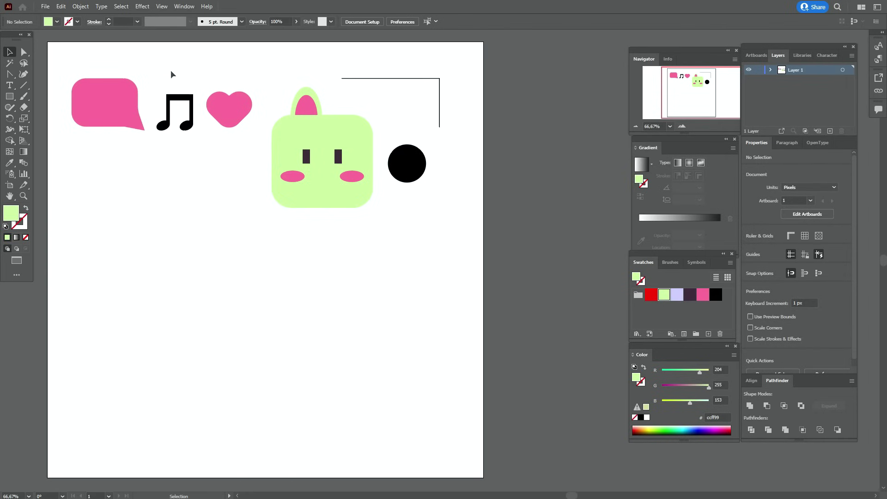
Open the 3D and Materials settings beside the artboard and move the green face rectangle down into the empty area
click(184, 9)
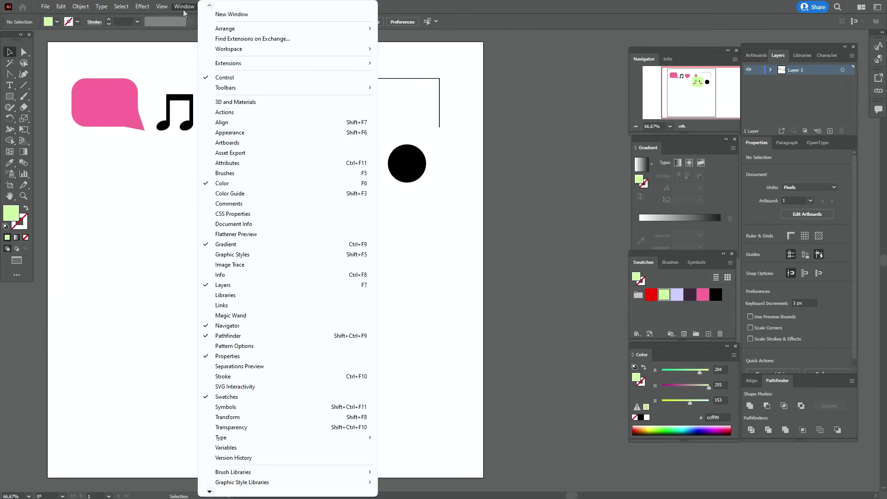
click(359, 107)
drag(512, 74, 533, 74)
drag(358, 142, 287, 291)
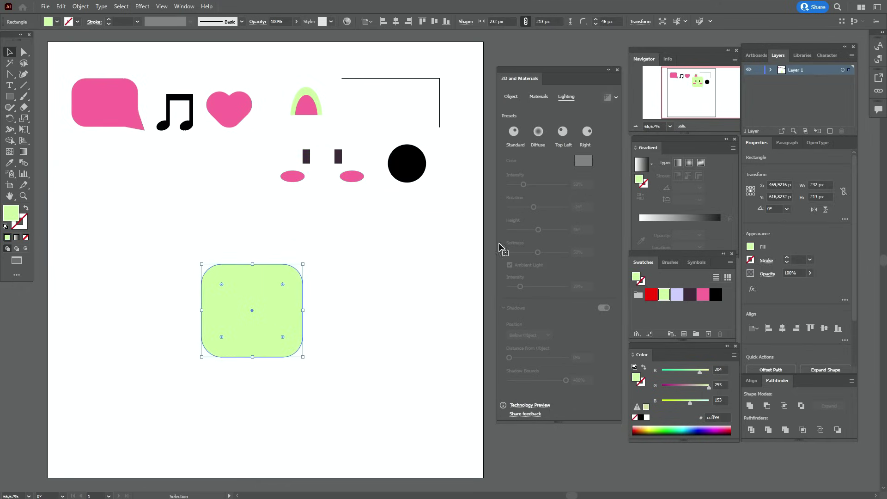
Inflate the green face rectangle into a 3D object with a depth of 108 px and a volume of 38%
click(511, 97)
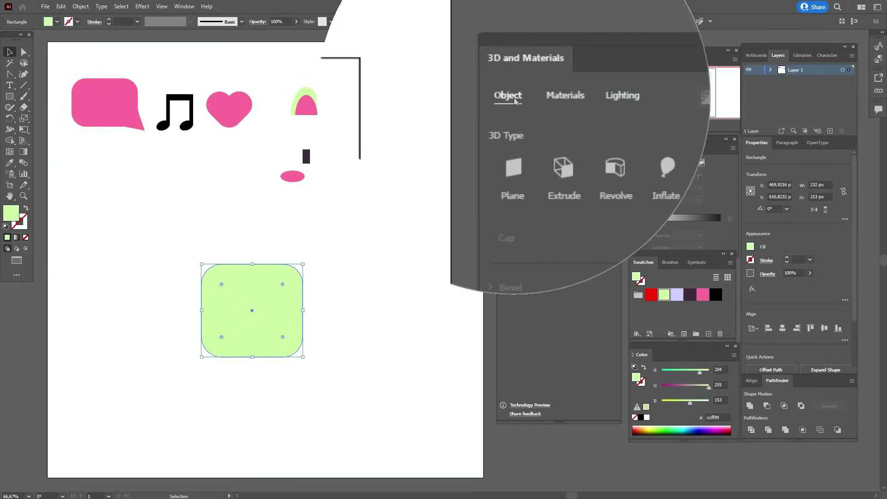
click(585, 129)
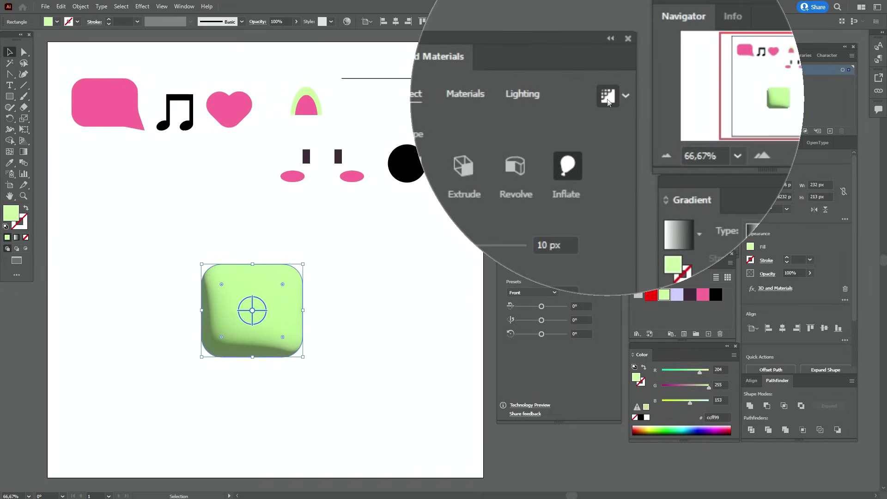
double_click(577, 169)
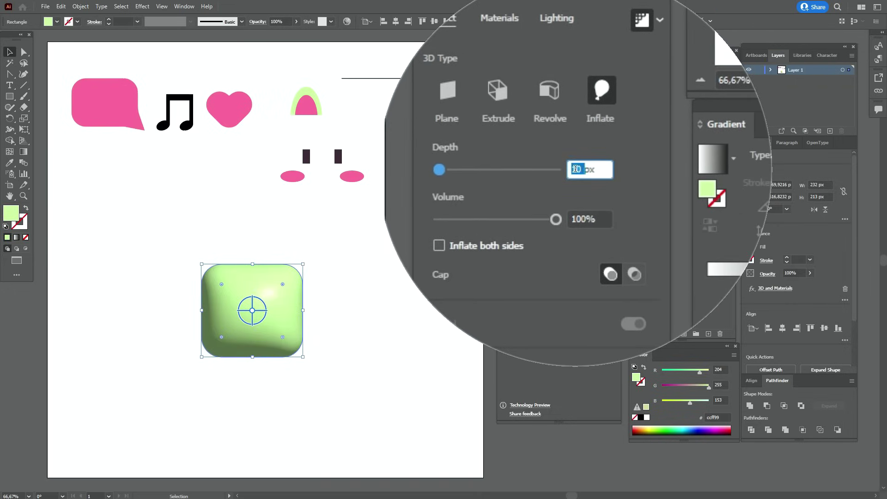
text(108)
key(Return)
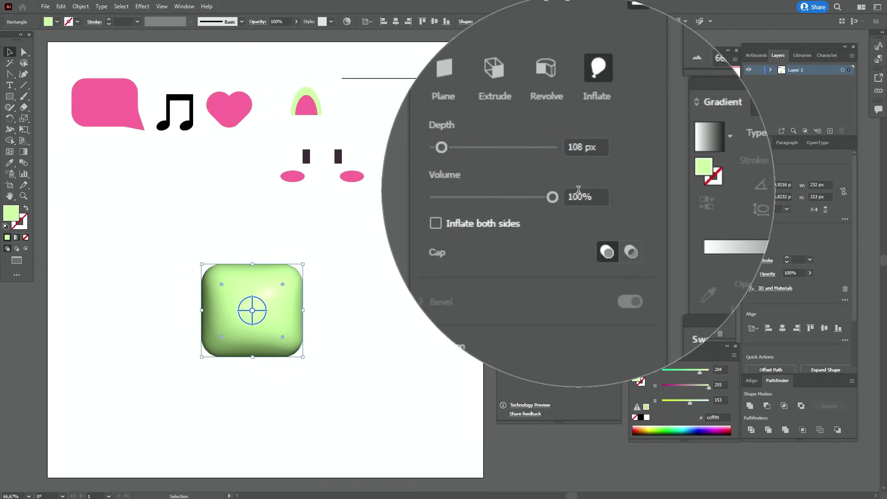
double_click(578, 193)
text(8)
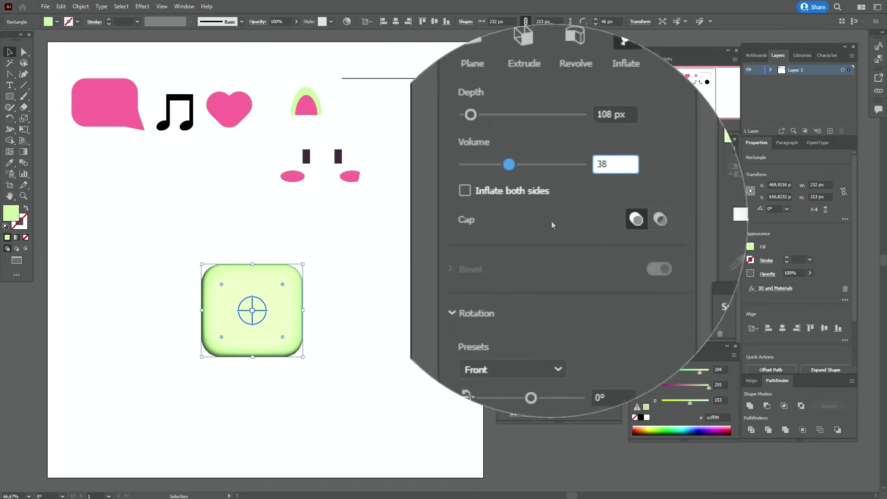
Rotate the inflated green shape with the Isometric Left preset and inflate it on both sides
click(538, 296)
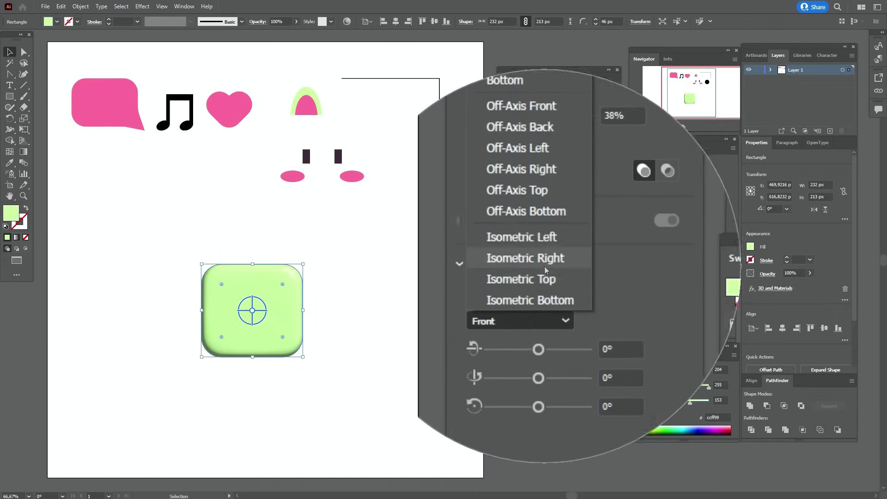
click(545, 253)
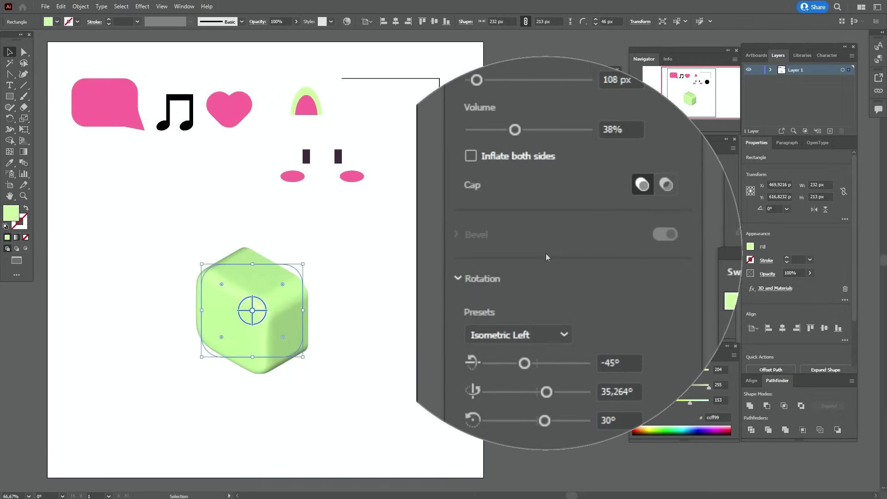
click(521, 210)
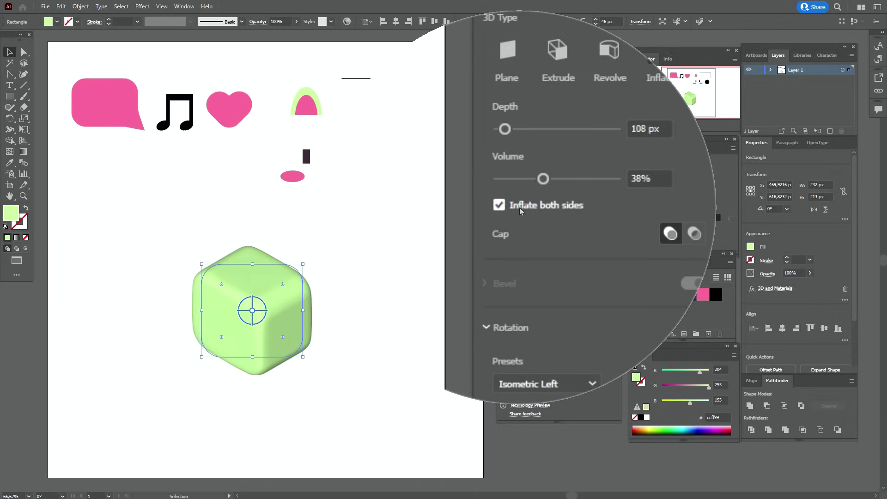
Set the green cube's material roughness to 0.46 and its metallic value to 0.21
click(538, 96)
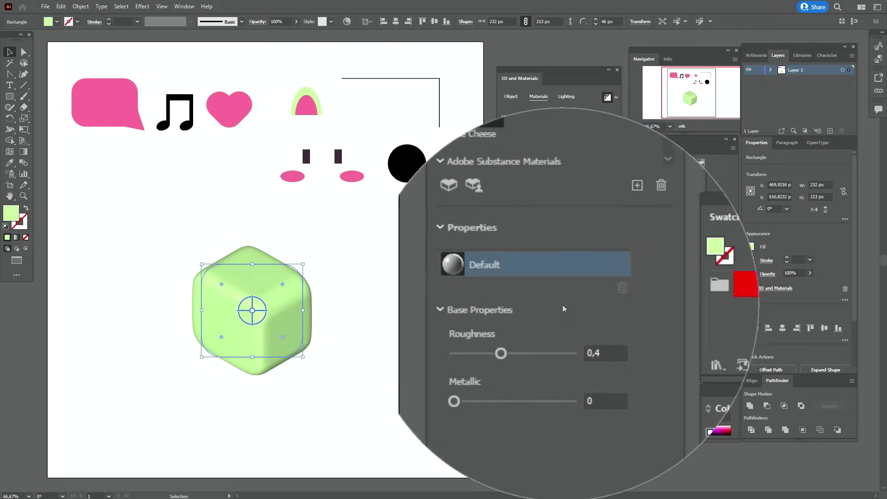
click(584, 329)
text(6)
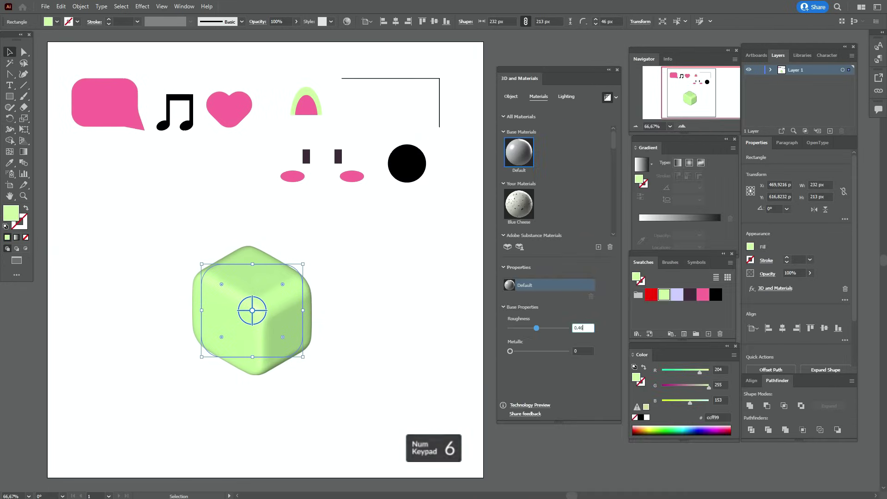
click(575, 349)
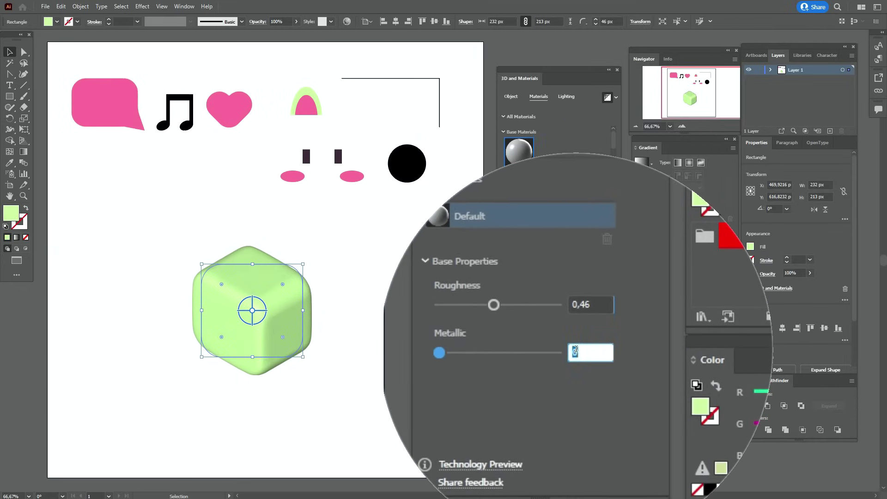
text(0.21)
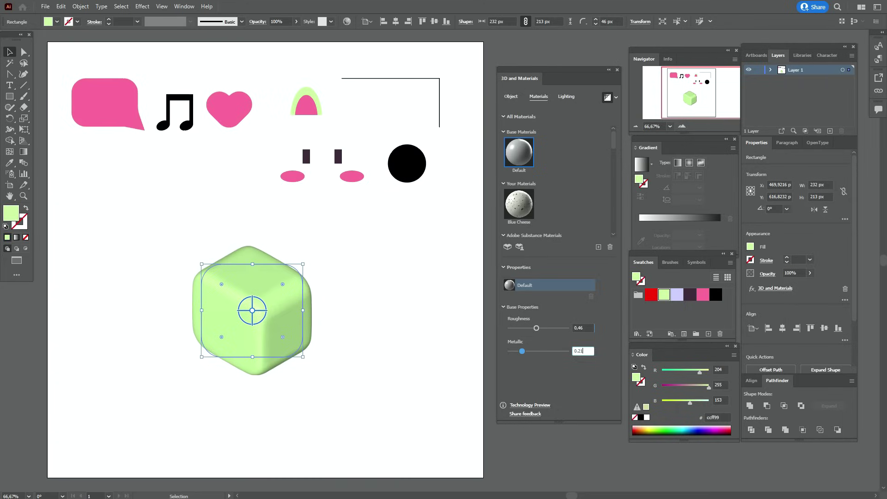
key(Return)
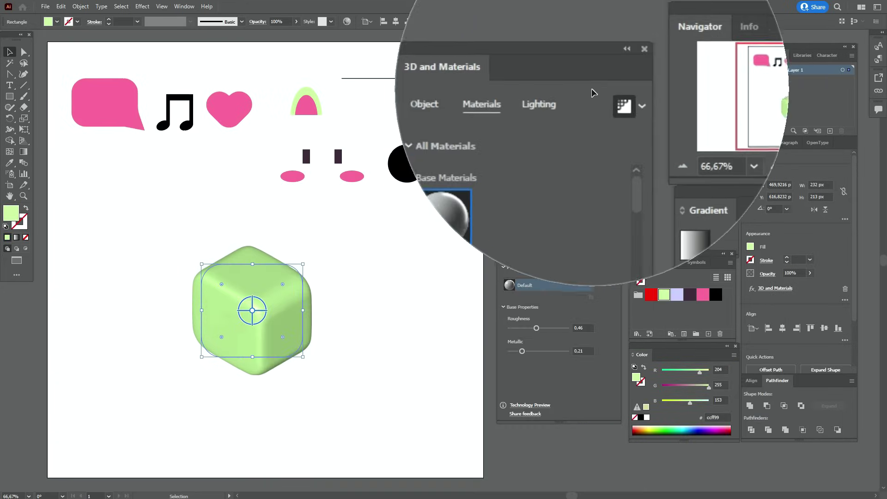
Set the green cube's light to 50% intensity, -24° rotation and 46° height
click(549, 110)
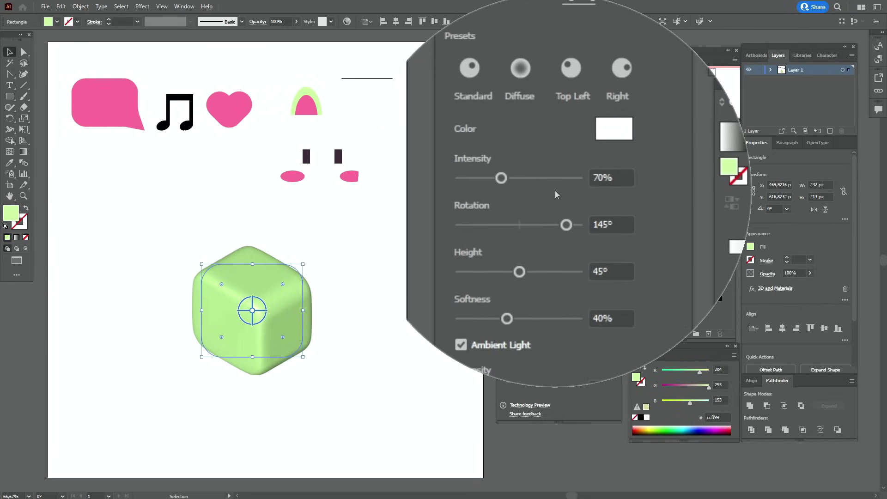
click(594, 182)
text(50)
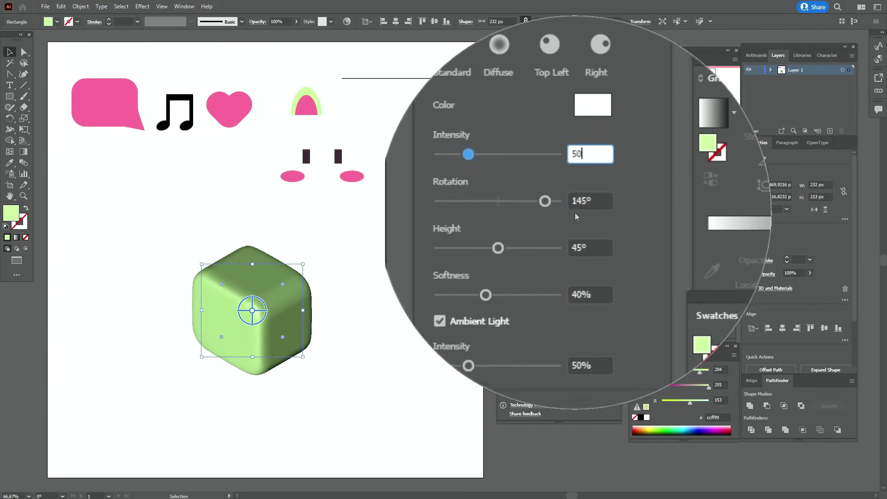
click(574, 204)
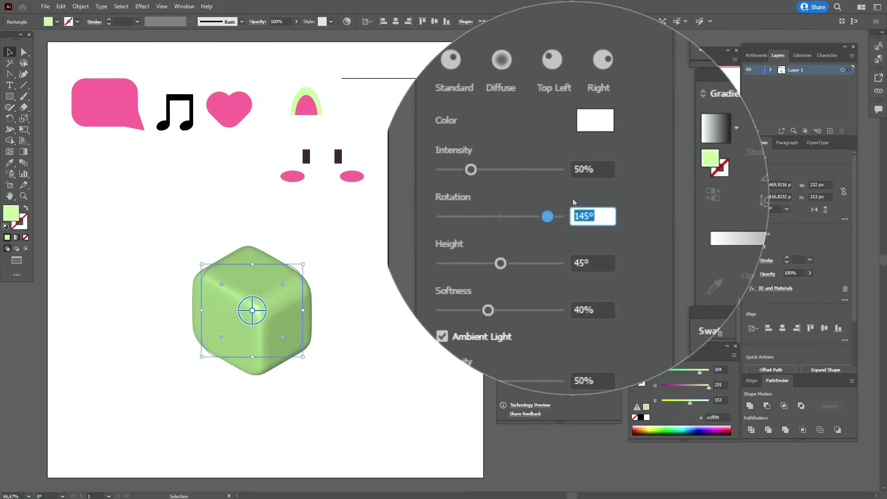
text(-24)
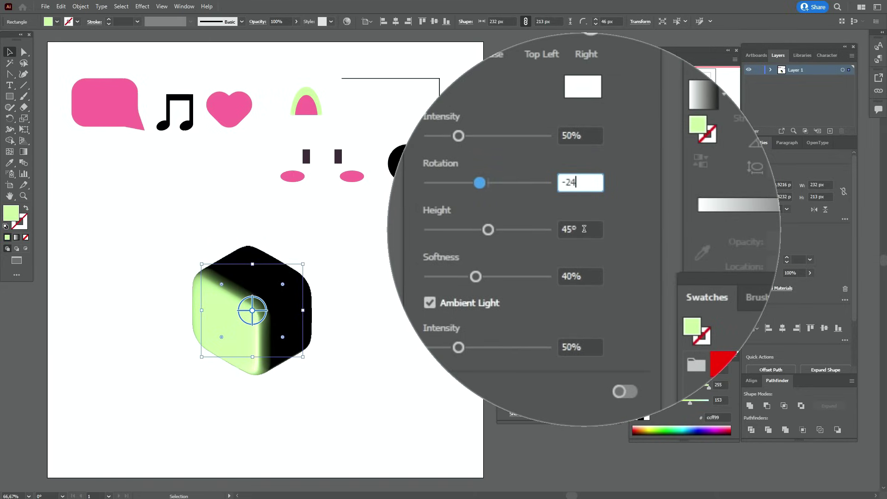
click(584, 228)
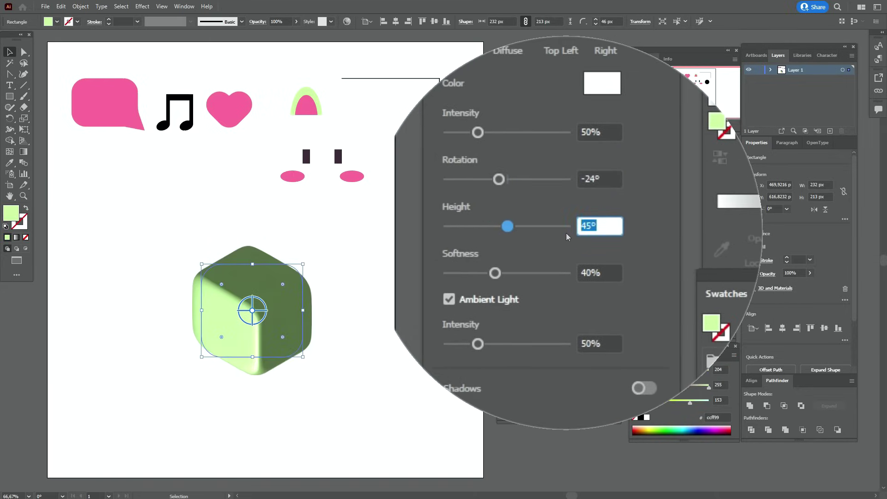
text(6)
key(BackSpace)
text(46)
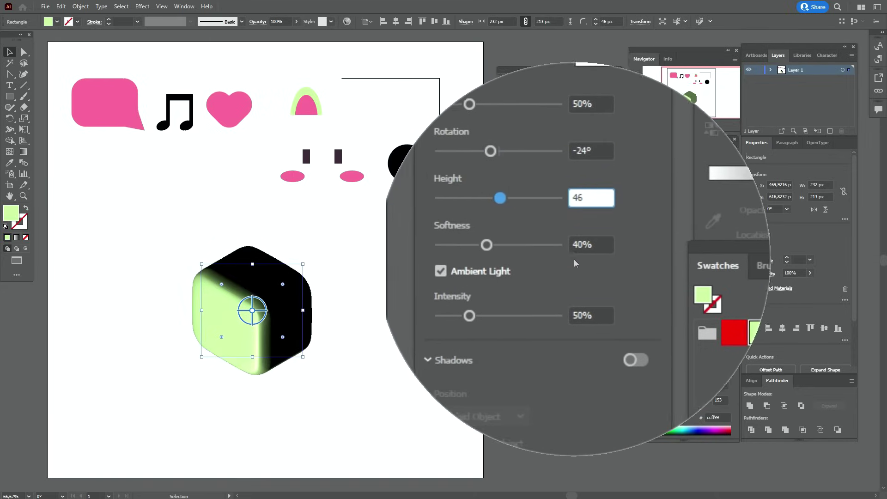
key(Return)
Set the green cube's light softness to 50% and its ambient light intensity to 39%
click(576, 253)
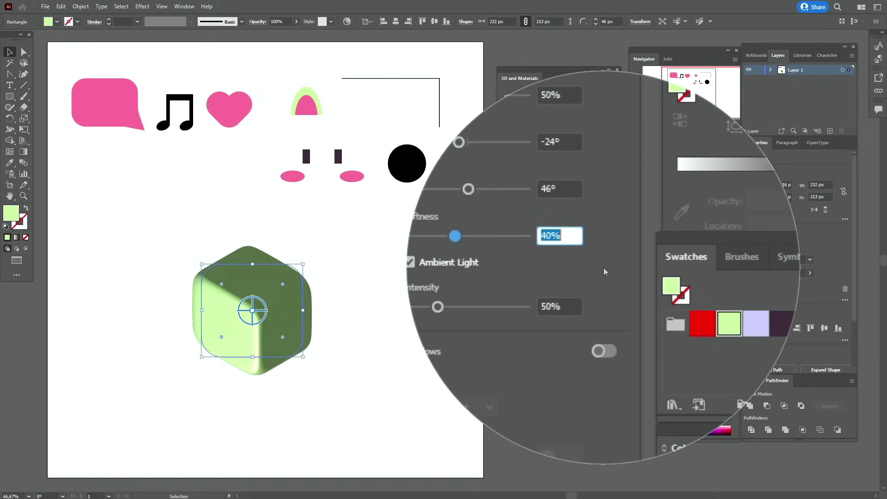
text(50)
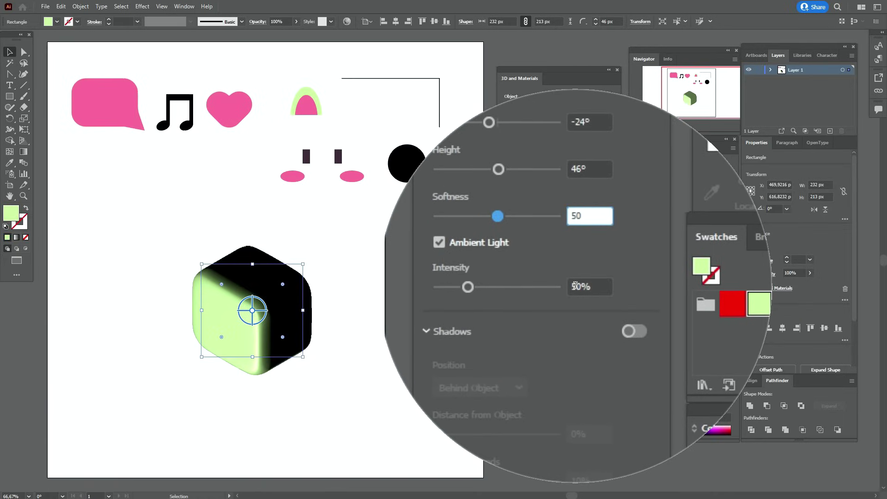
click(574, 284)
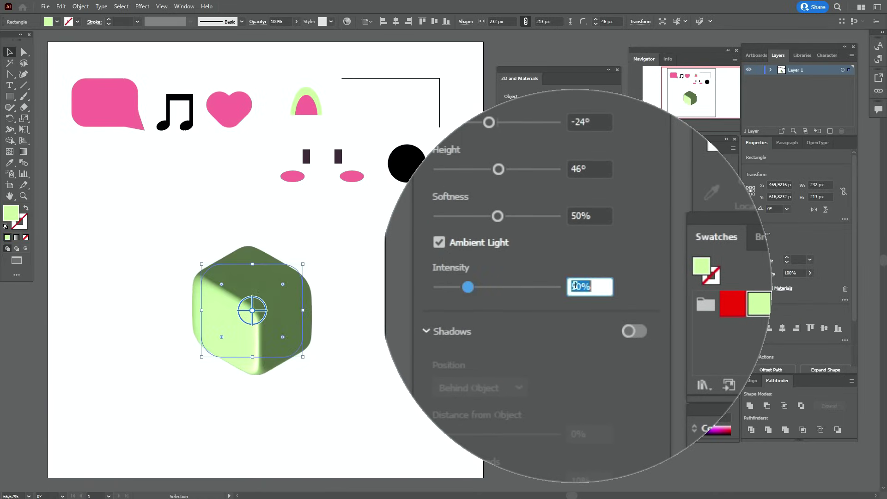
text(39)
key(Return)
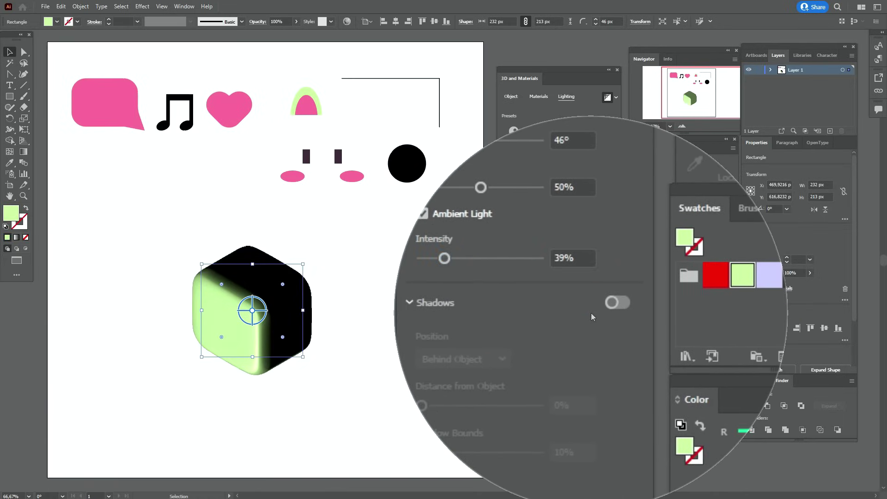
Enable shadows for the green cube, position the shadow below the object, and deselect the cube
click(608, 309)
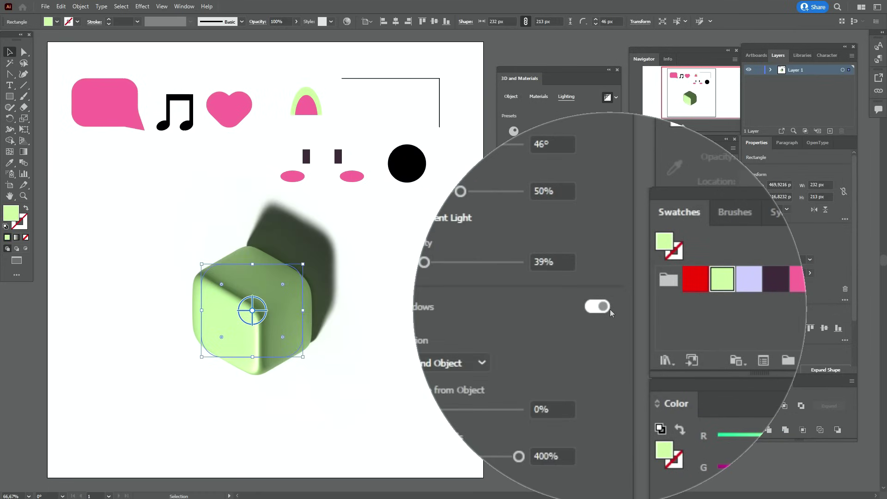
click(524, 333)
click(531, 352)
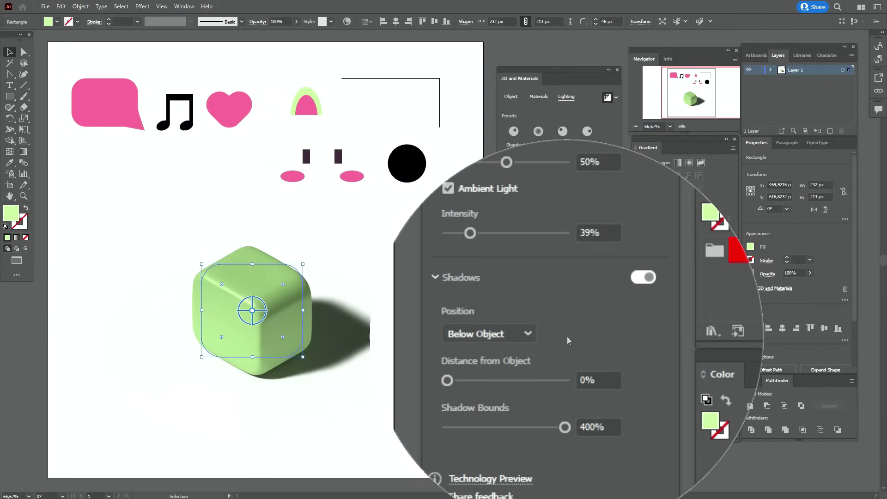
click(442, 329)
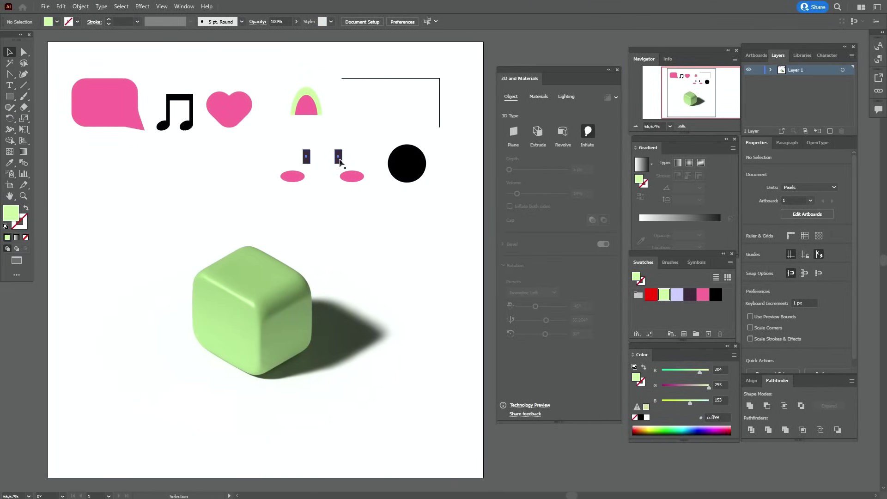
Move the two dark eyes onto the cube's left face and inflate them with 5 px depth, 14% volume and Isometric Left rotation
click(339, 158)
drag(340, 160, 240, 324)
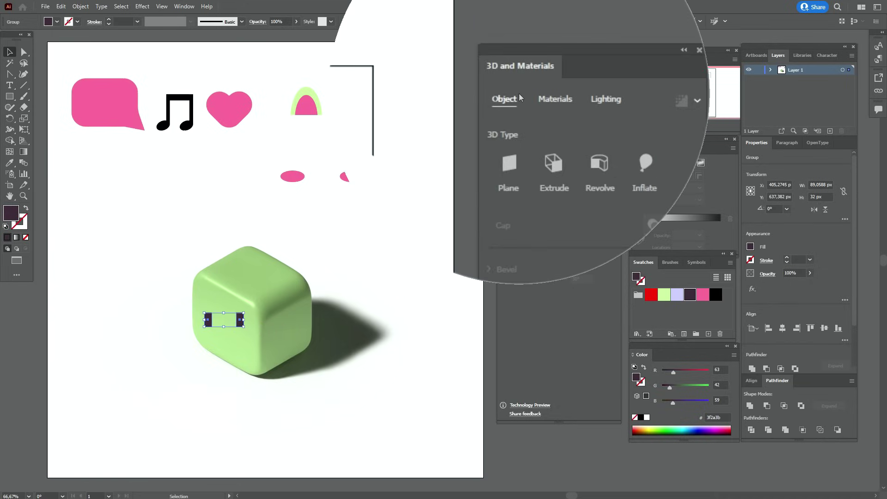
click(586, 131)
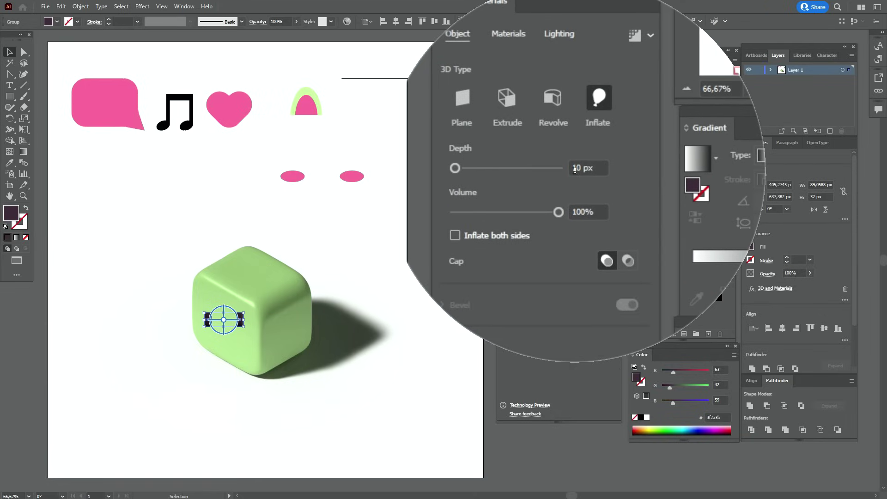
double_click(575, 168)
text(5)
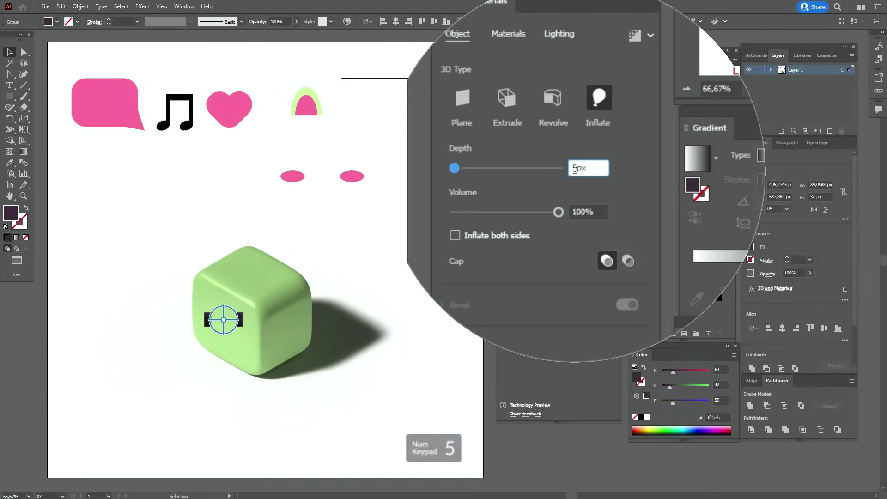
click(577, 190)
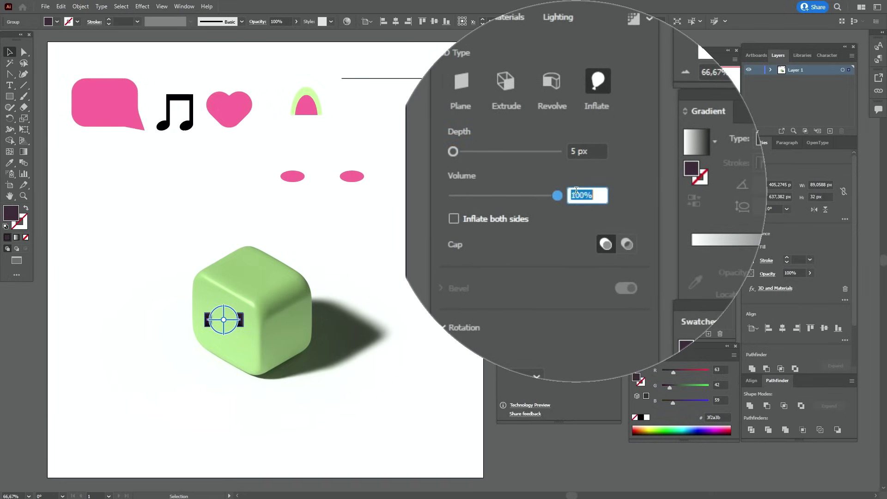
text(14)
click(549, 293)
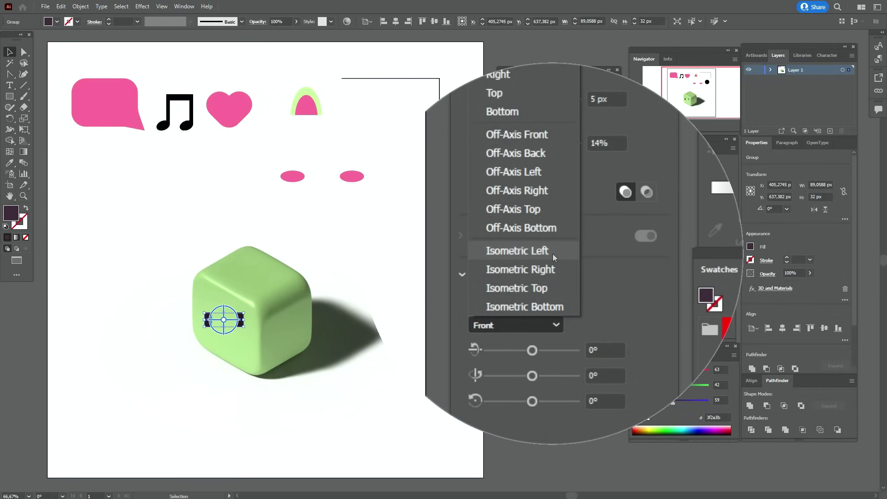
click(554, 257)
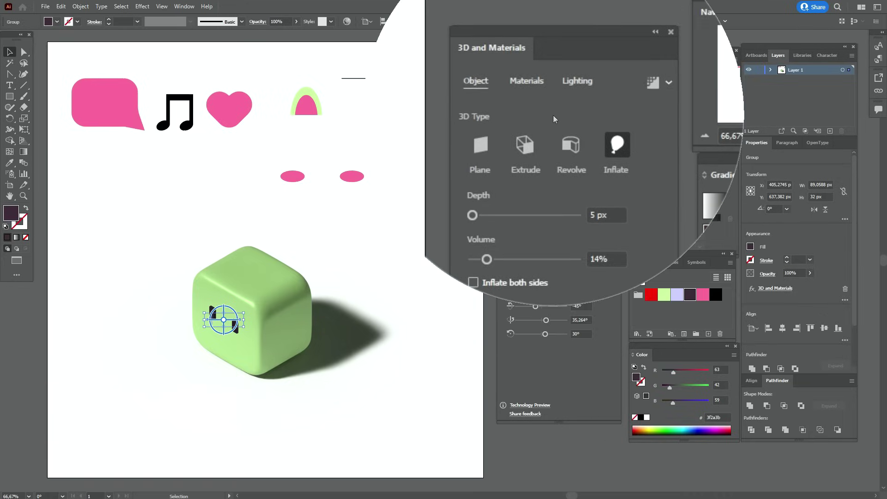
Set the material roughness of the eyes to 0.46
click(544, 98)
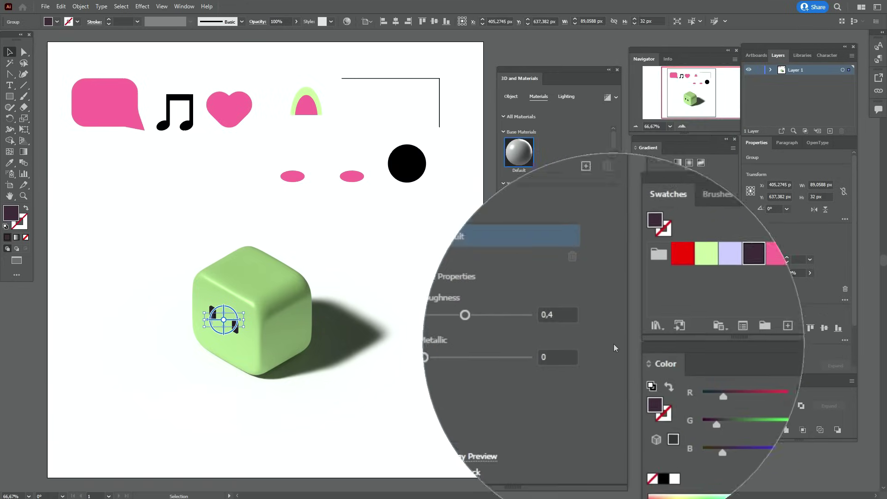
click(584, 328)
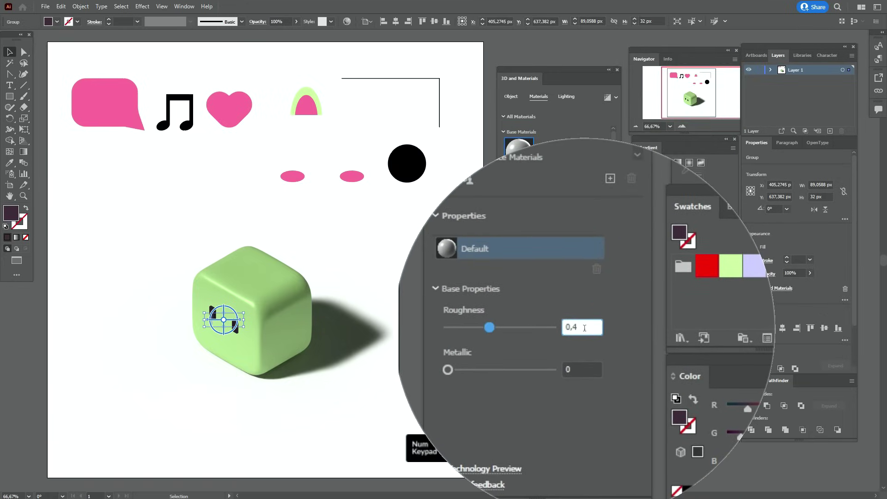
text(6)
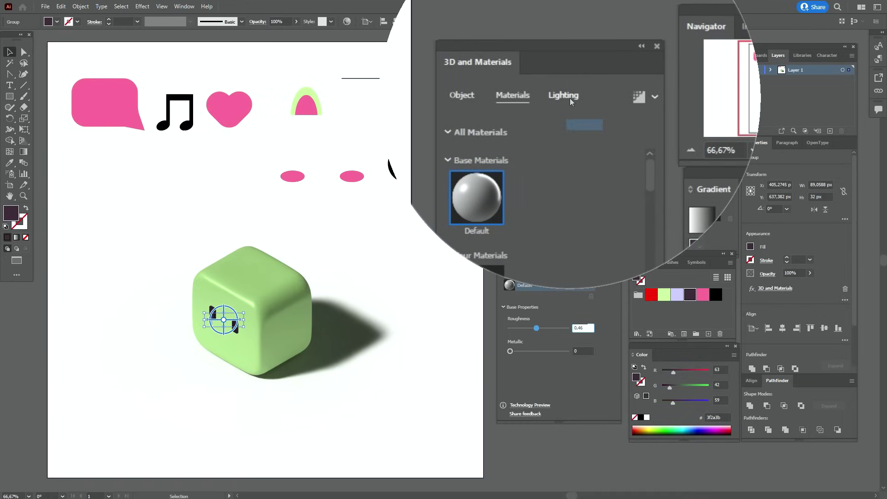
Ungroup the two pink cheek ellipses and move one onto the cube's left face below the left eye
click(569, 98)
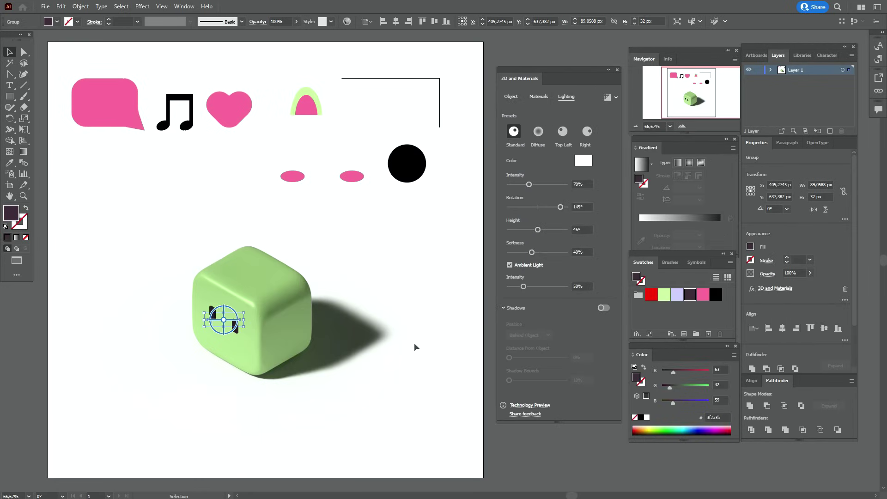
click(414, 344)
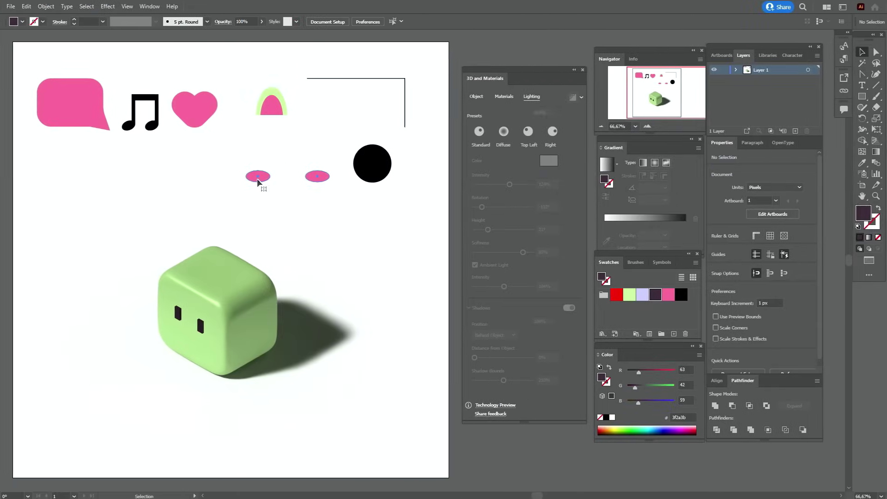
click(257, 177)
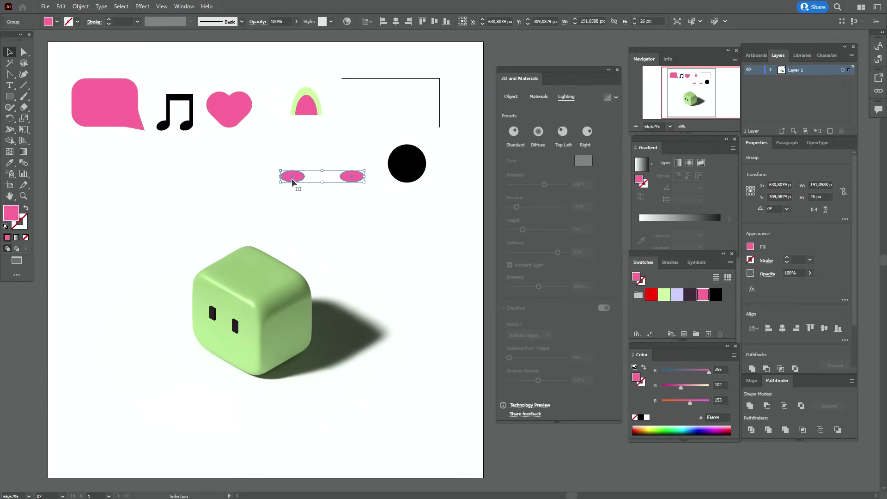
right_click(372, 183)
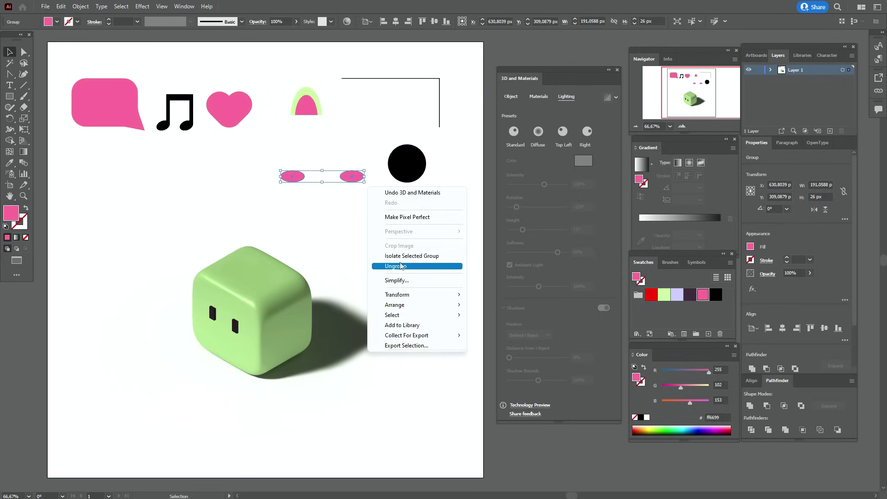
click(416, 264)
click(486, 267)
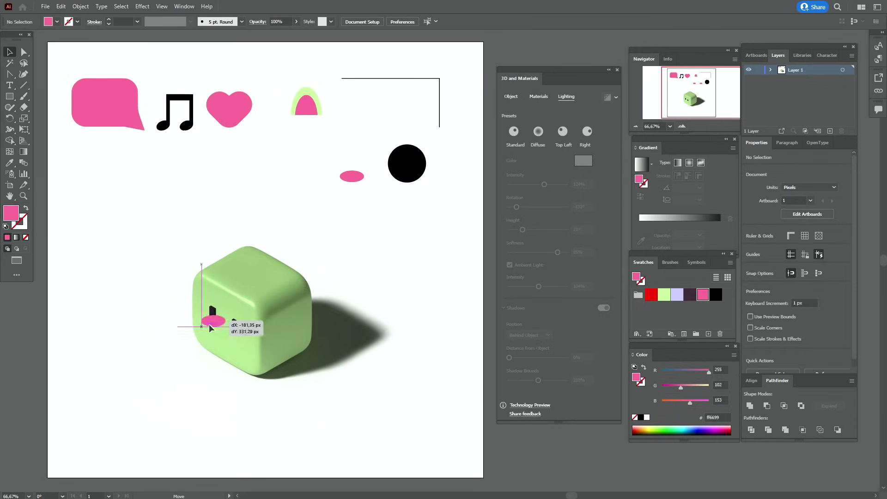
drag(208, 336, 213, 328)
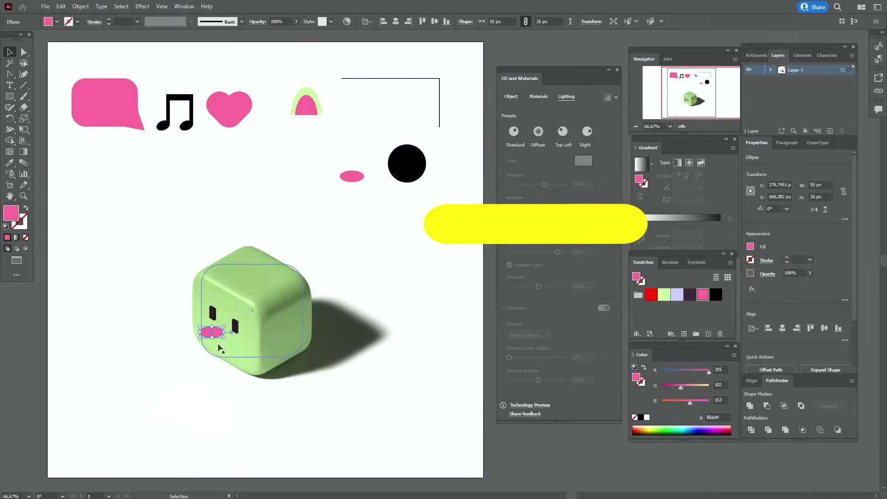
Inflate the pink cheek with 4 px depth, 27% volume and the Isometric Left rotation preset
click(511, 97)
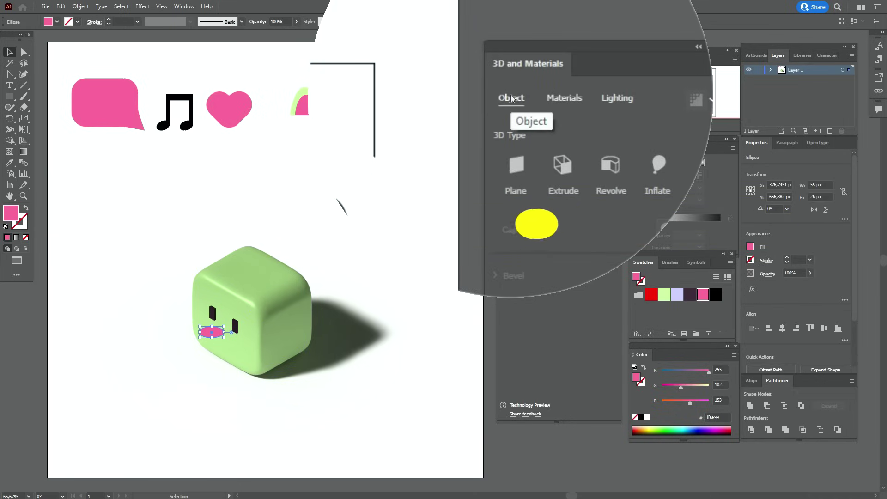
click(581, 128)
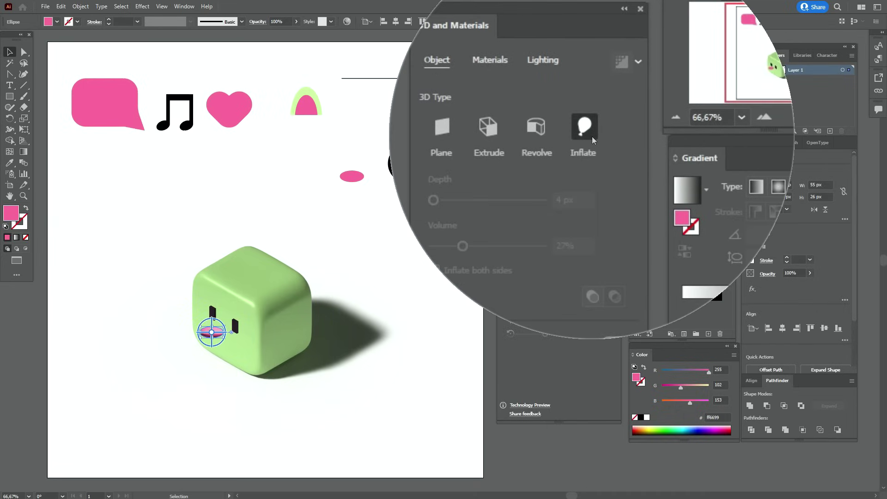
click(581, 170)
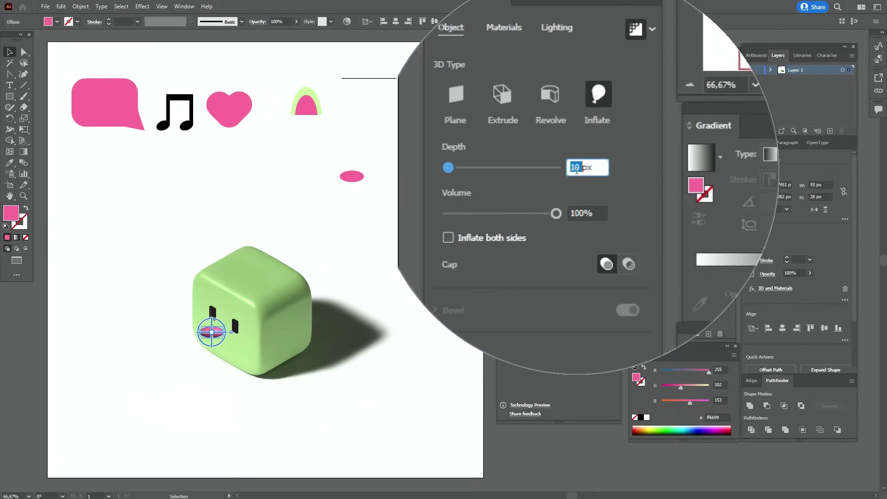
text(4)
key(Return)
click(575, 191)
text(27)
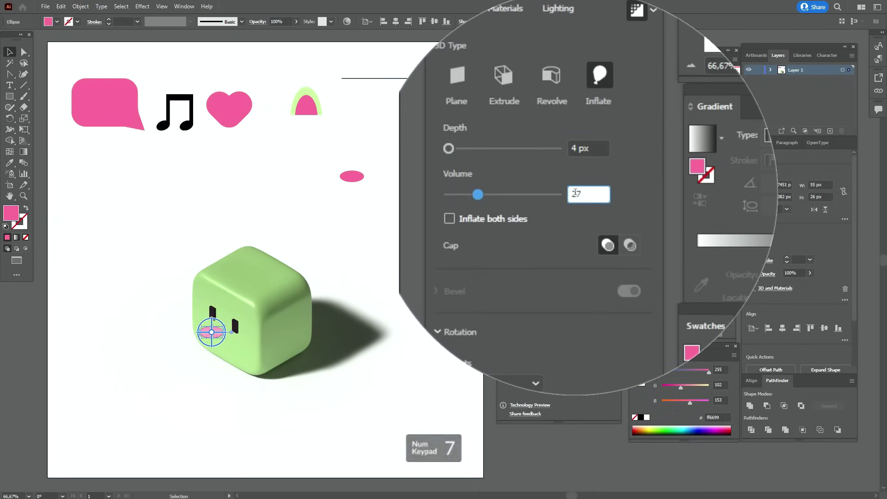
key(Return)
click(545, 300)
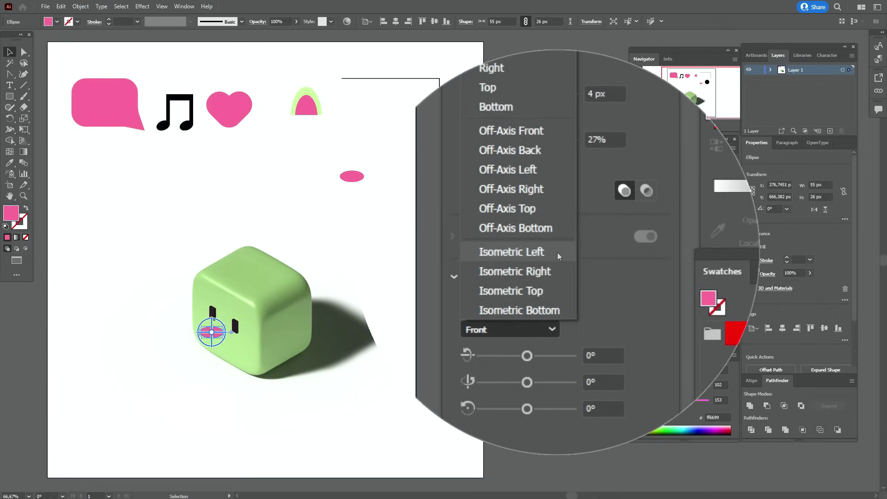
click(558, 255)
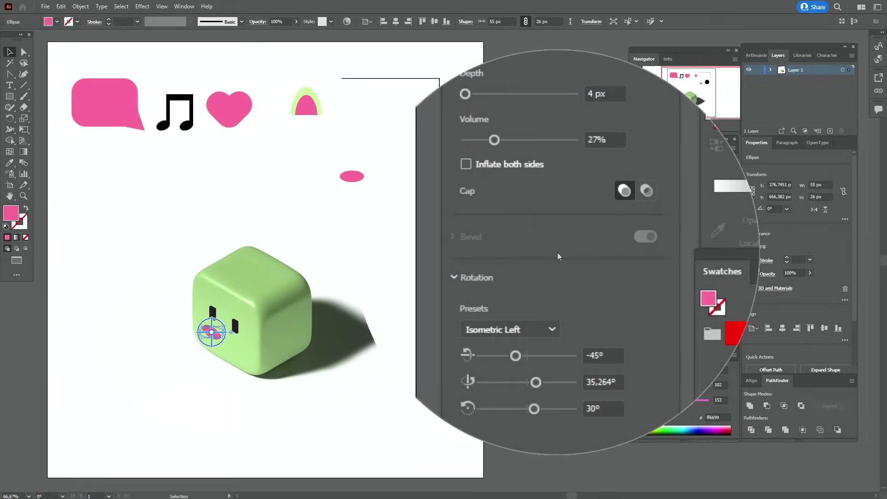
Set the cheek's material roughness to 0.61 and its metallic value to 0.33
click(538, 96)
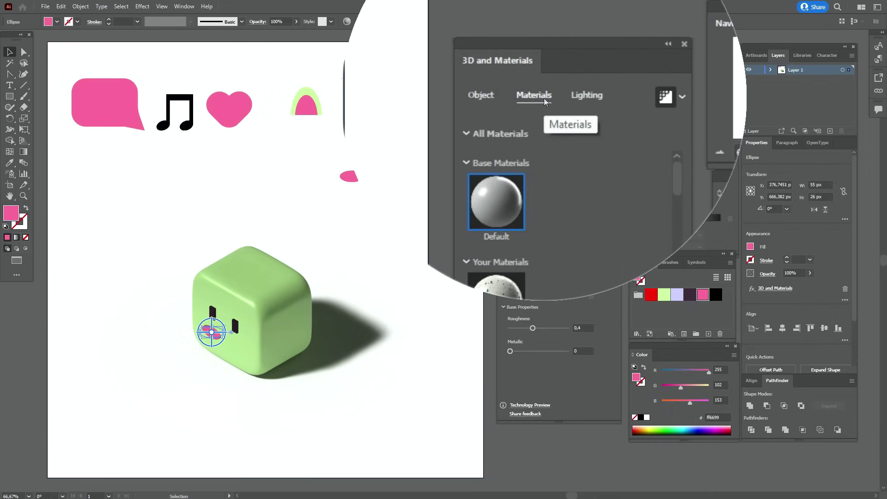
text(0.61)
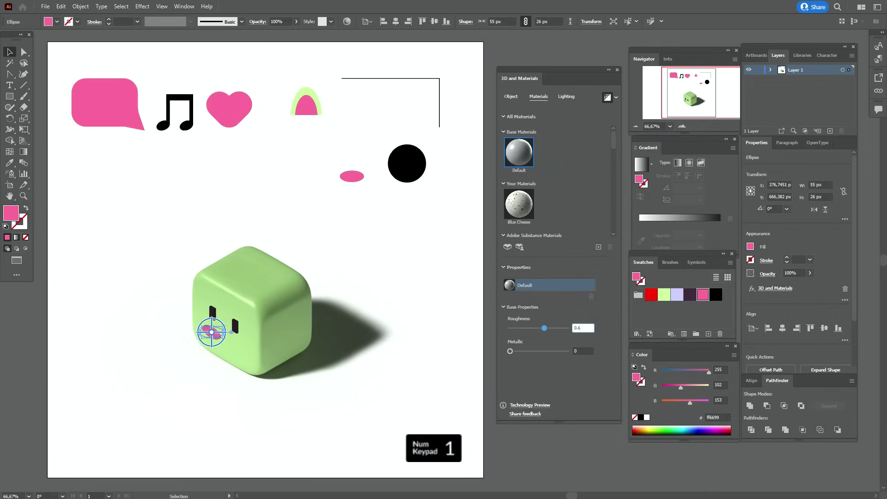
click(575, 351)
text(0.33)
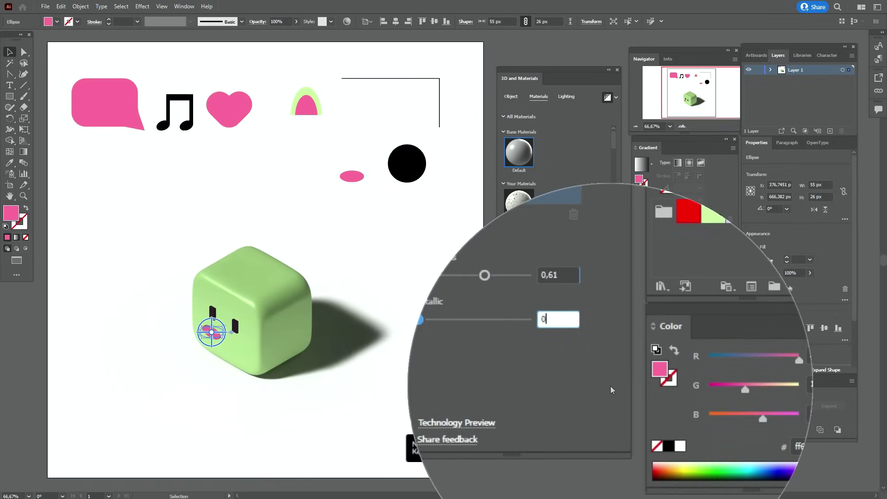
key(Return)
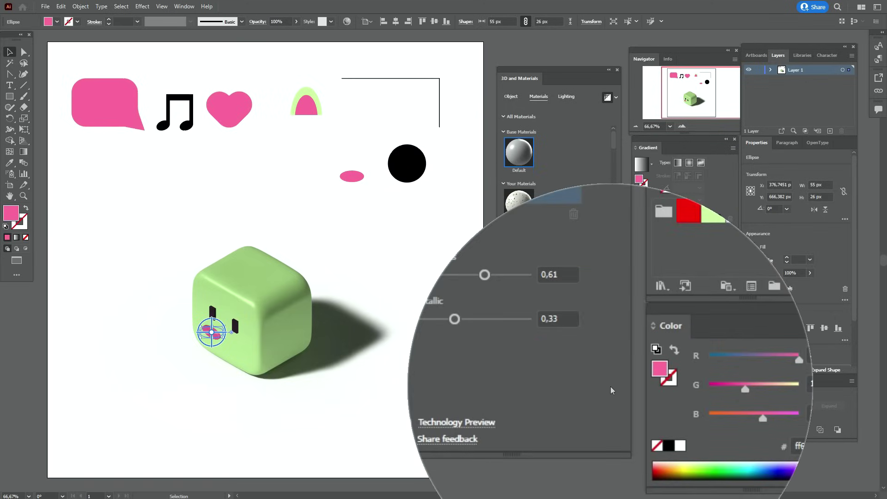
Set the cheek's light to 124% intensity, -133° rotation, 21° height and 85% softness
click(568, 97)
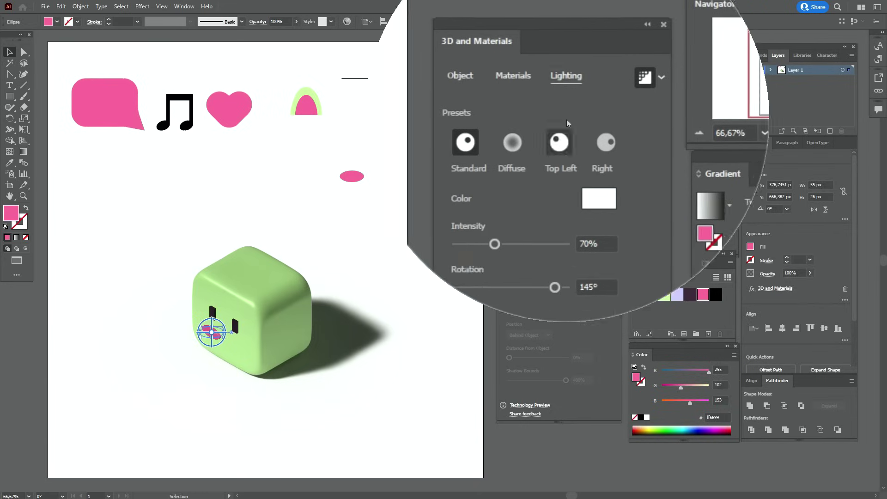
click(575, 183)
text(124)
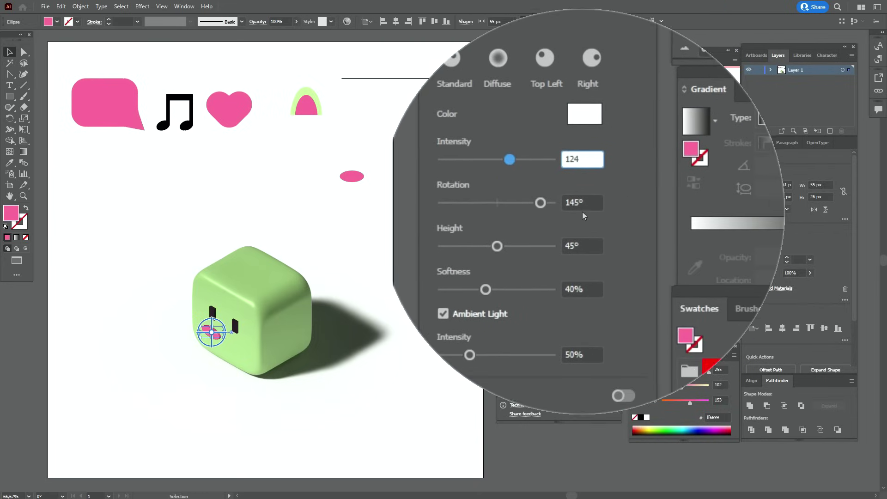
key(Tab)
text(-133)
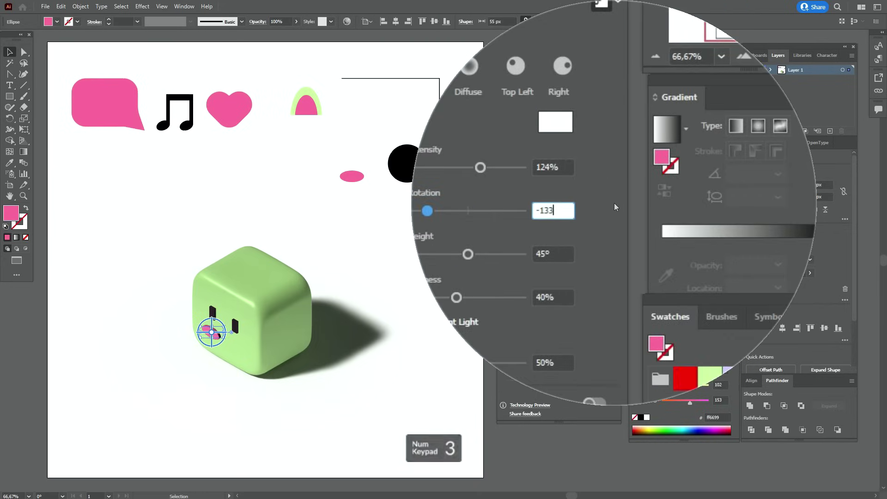
key(Return)
click(580, 229)
text(21)
key(Return)
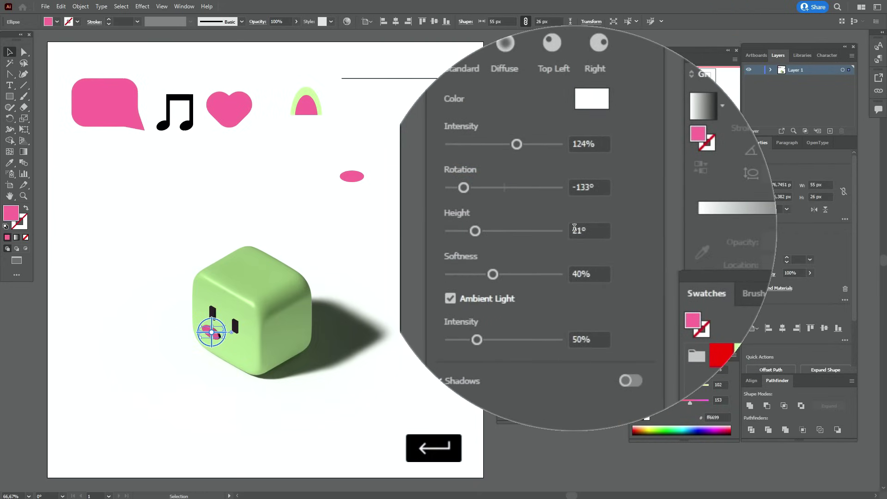
click(574, 274)
text(85)
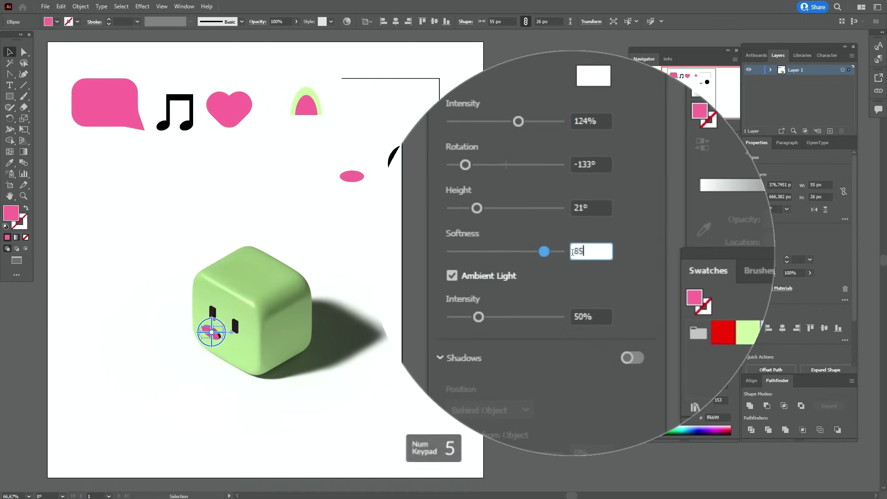
key(Return)
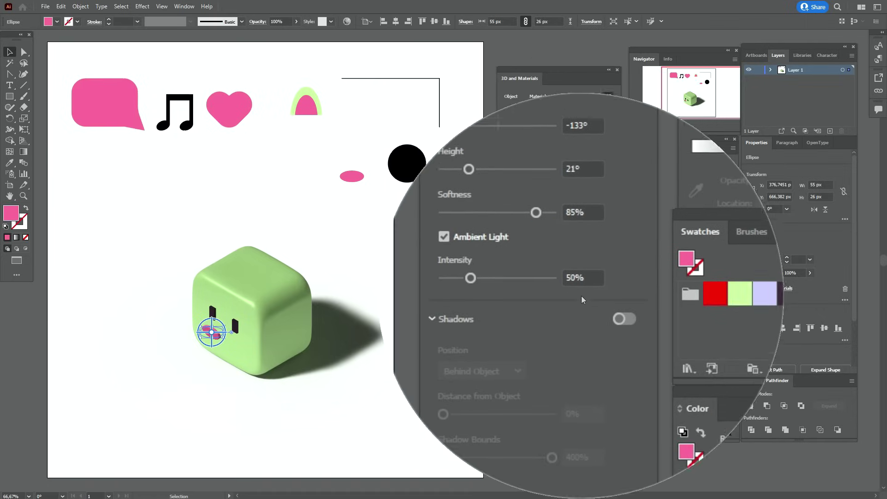
Set the cheek's ambient light intensity to 104% and enable its shadow behind the object with 210% shadow bounds
click(579, 316)
text(104)
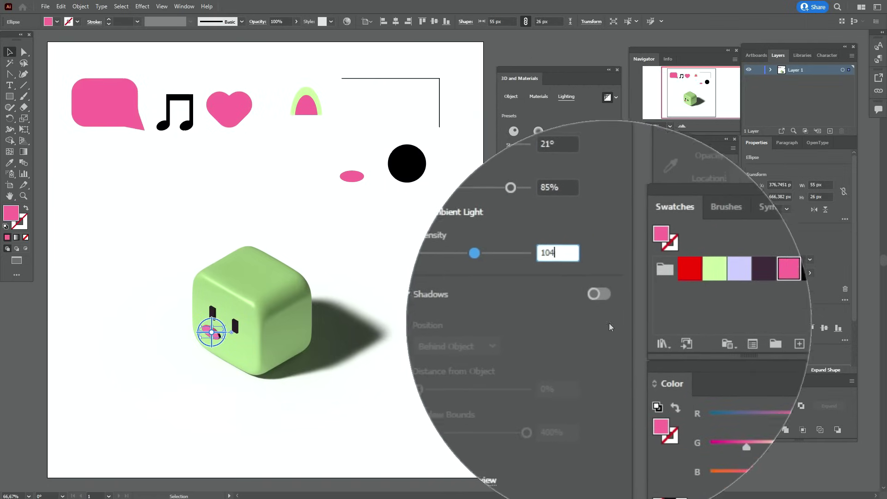
key(Return)
click(605, 310)
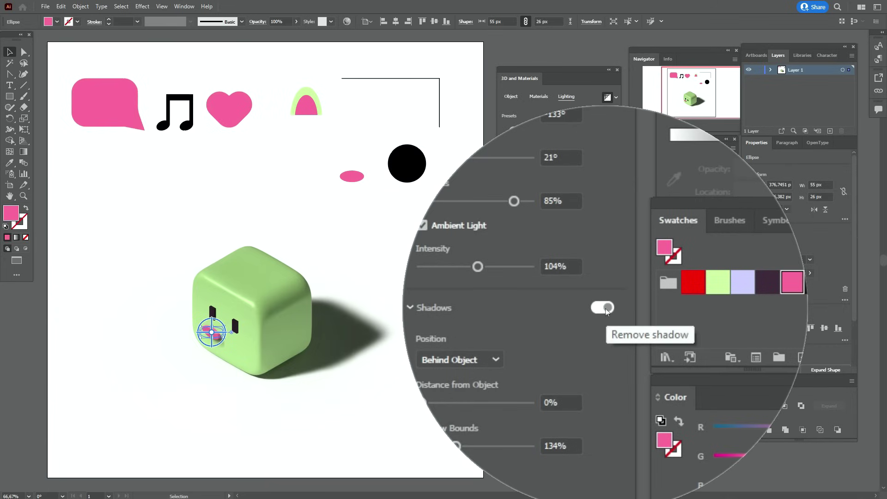
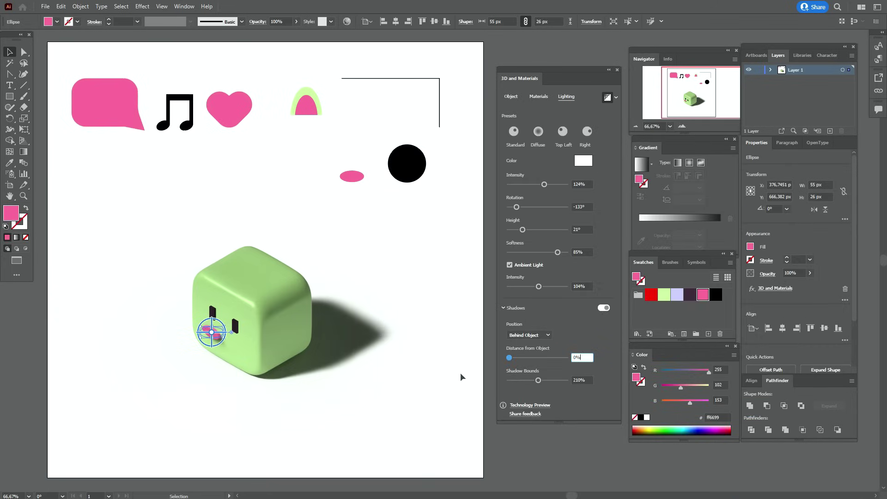
click(460, 377)
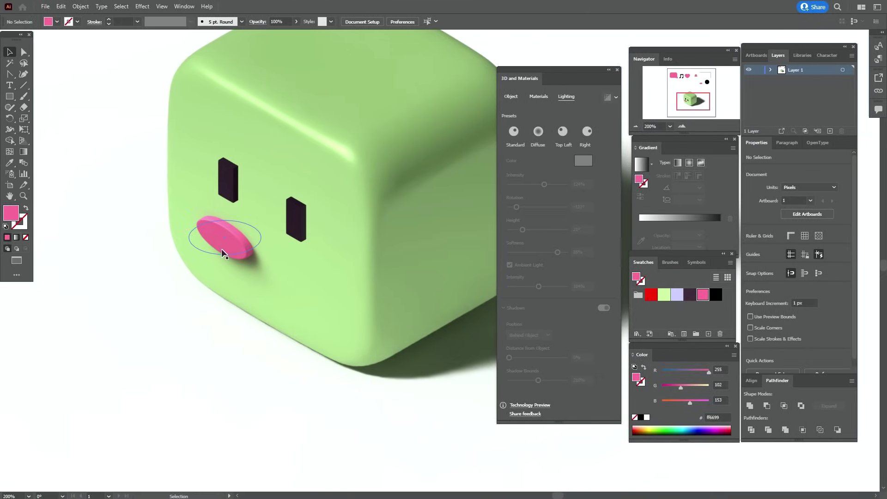
Duplicate the cheek below the right eye, about 65 px across and 34 px down, and nudge both eyes up about 5 px
drag(224, 250, 309, 286)
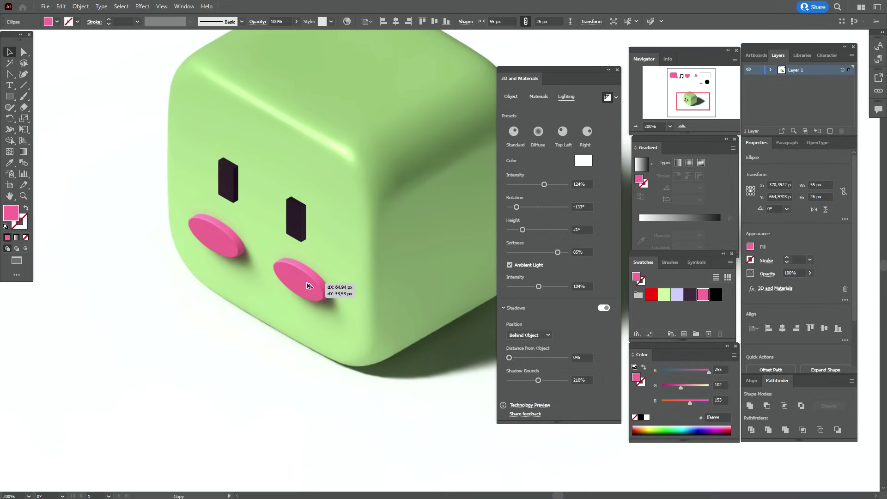
drag(308, 284, 308, 285)
mouse_move(300, 229)
mouse_down()
mouse_move(308, 229)
mouse_move(301, 225)
mouse_up()
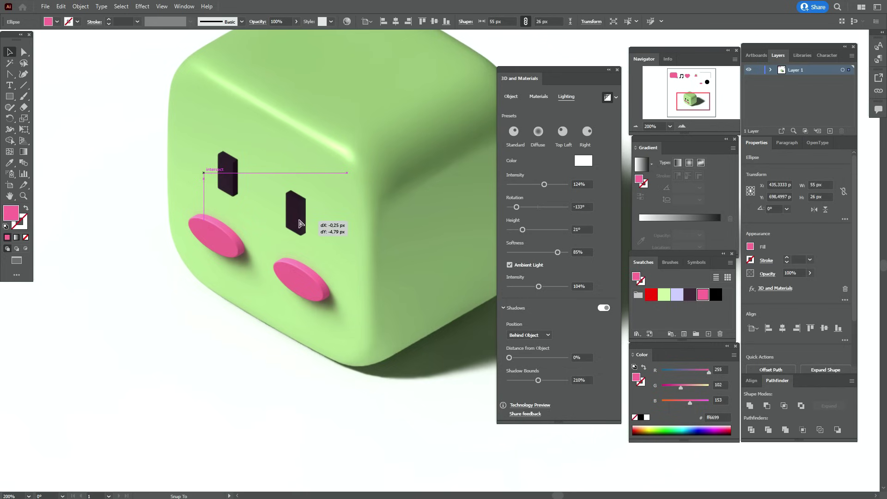
drag(299, 219, 299, 219)
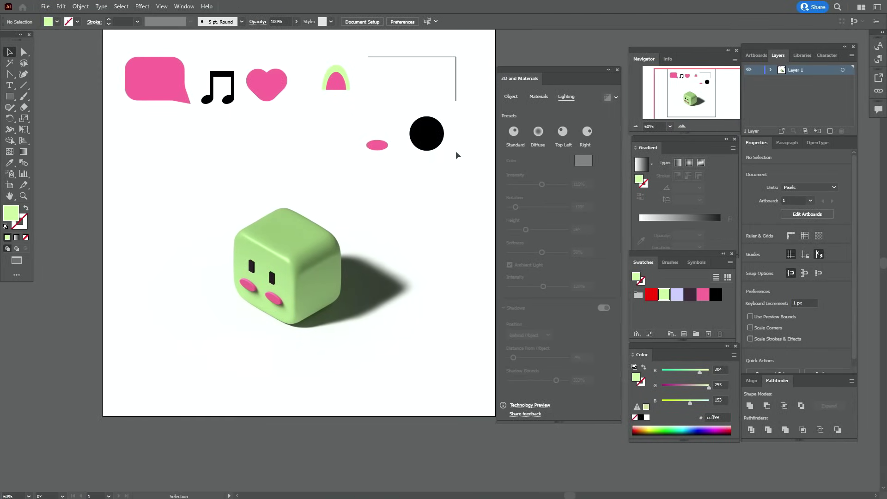
Move the black circle onto the cube's right face and inflate it with 54% volume
drag(419, 151, 326, 290)
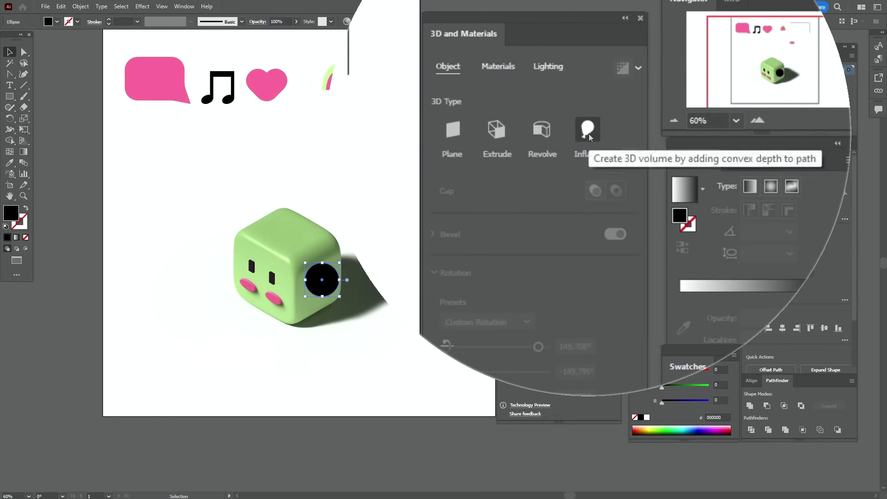
click(588, 131)
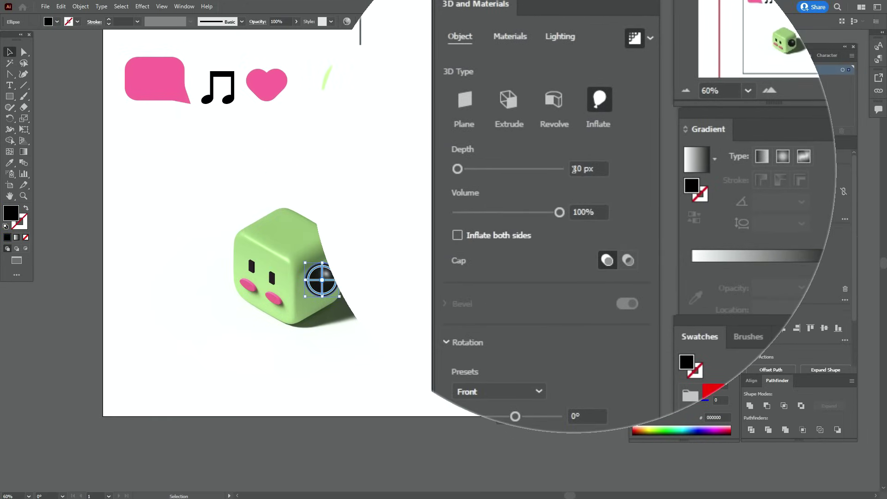
click(583, 212)
text(54)
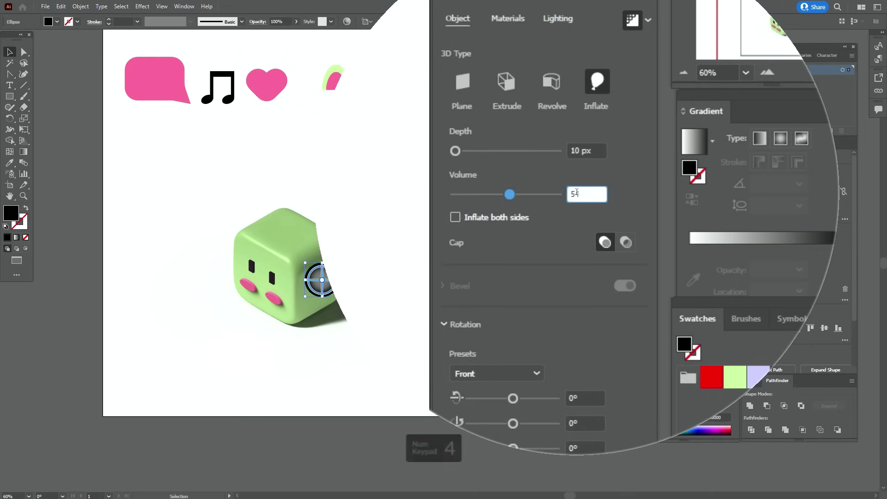
key(Return)
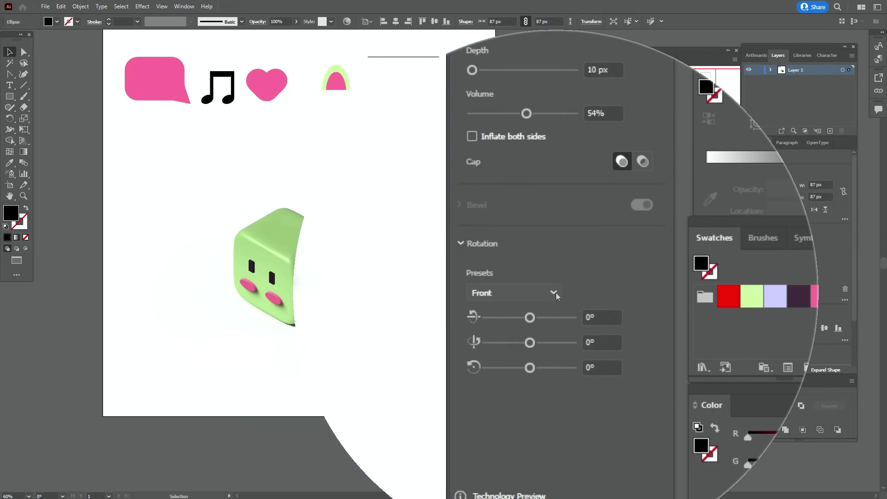
Rotate the inflated black circle on the cube's right face to 149°, -149° and 158° about its three axes
click(590, 317)
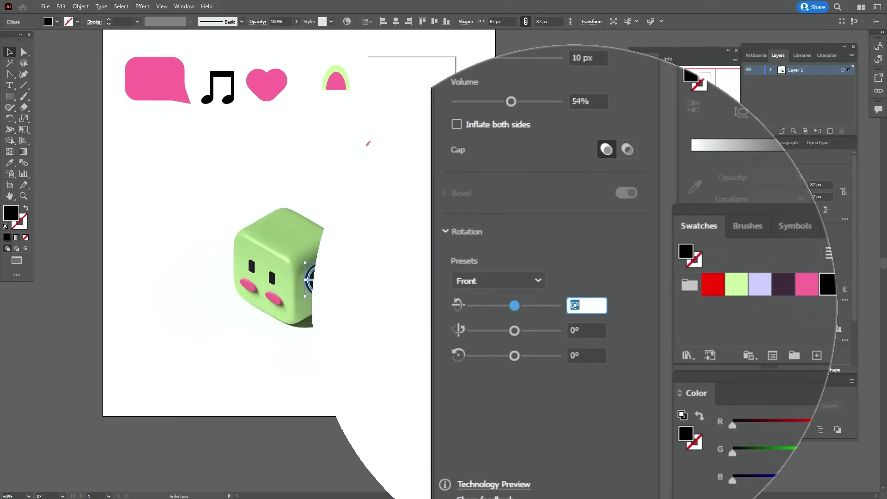
text(146)
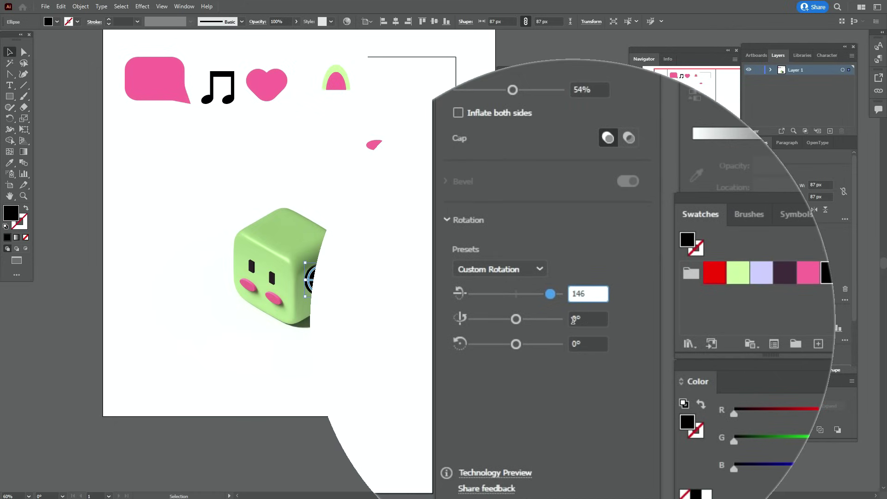
key(BackSpace)
text(9)
click(575, 320)
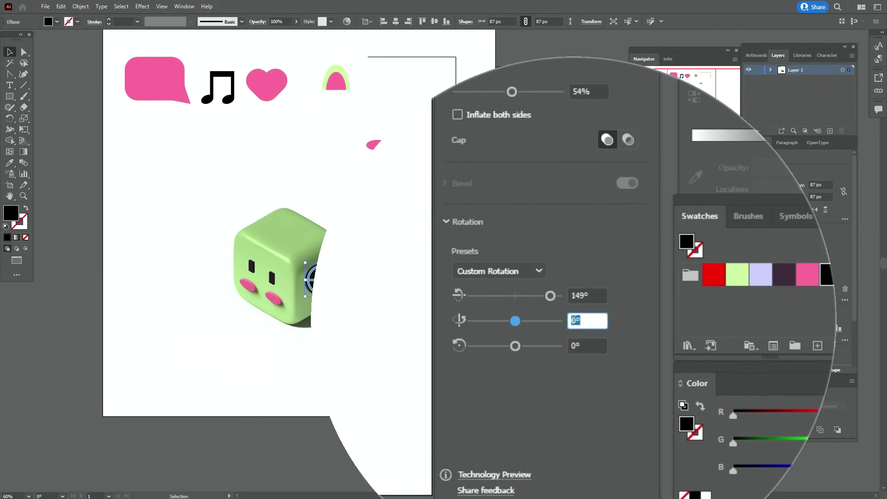
text(-149)
click(574, 333)
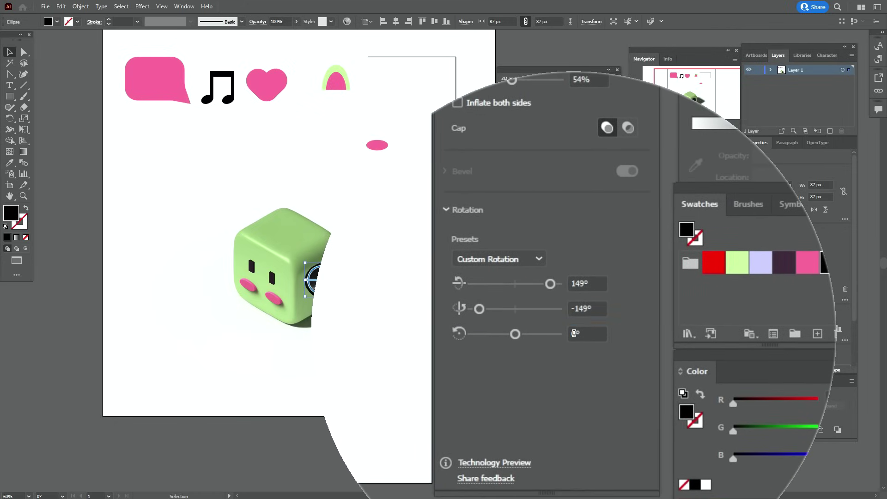
text(158)
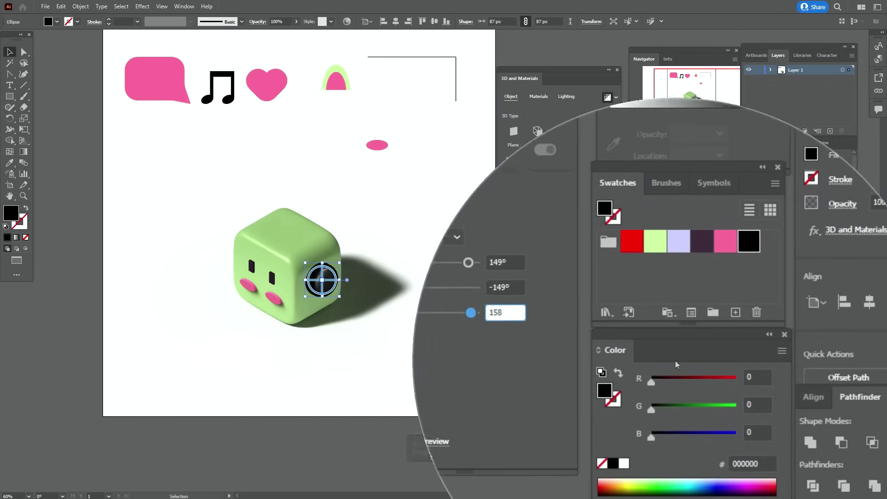
click(583, 324)
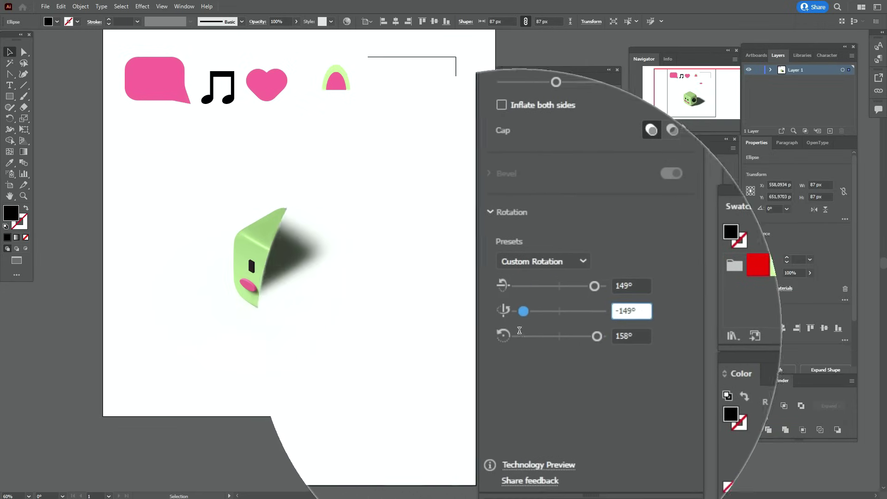
click(463, 337)
click(322, 279)
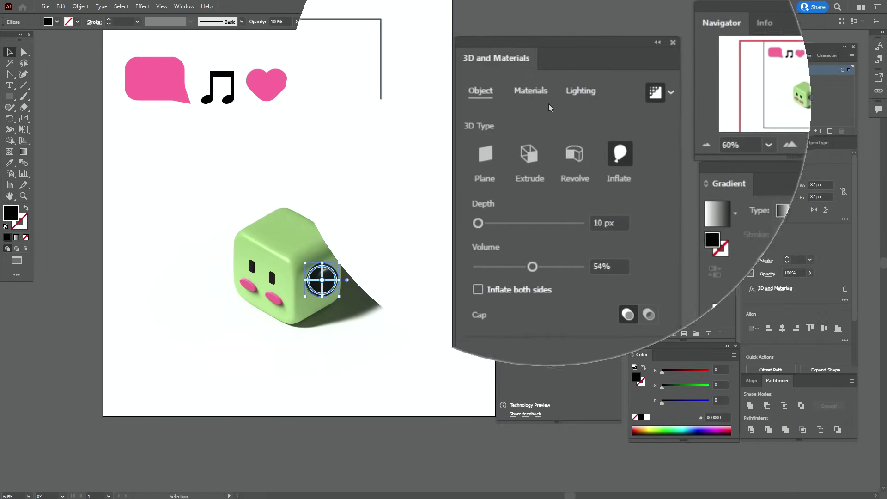
Set the black circle's default material to 0.28 roughness and 0.49 metallic
click(543, 97)
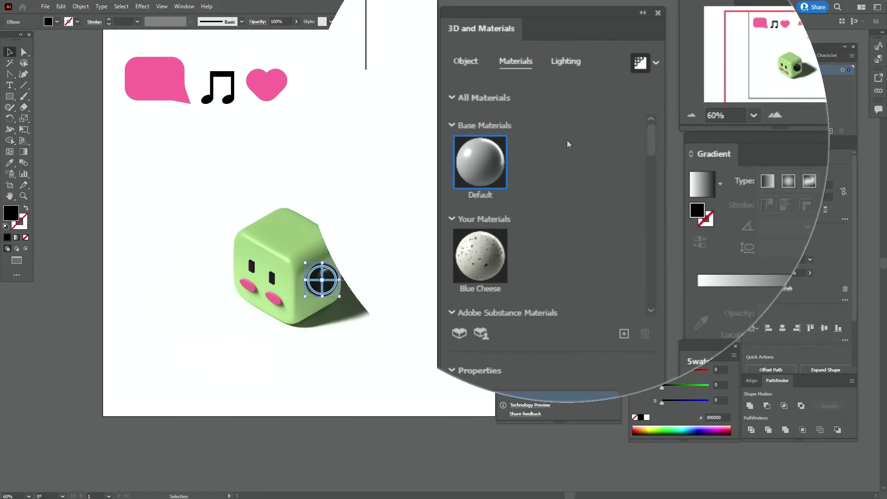
scroll(566, 140, down, 4)
click(583, 327)
text(0.28)
key(Return)
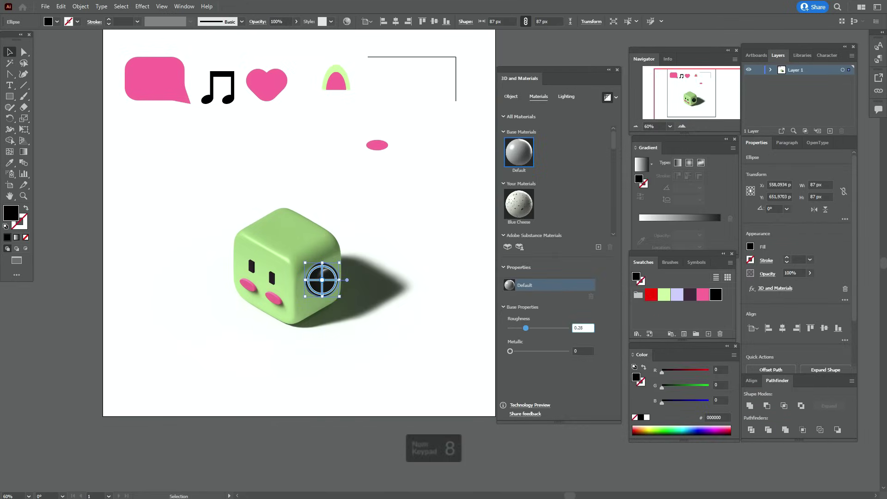
click(576, 351)
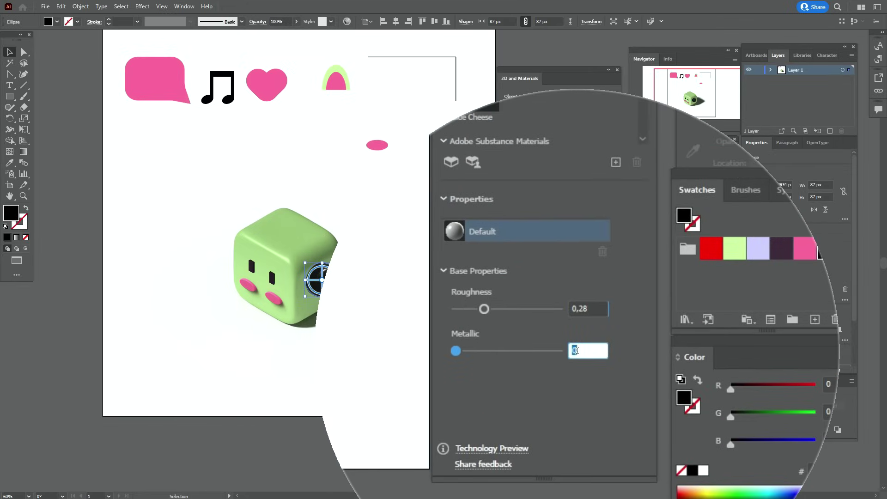
text(0.49)
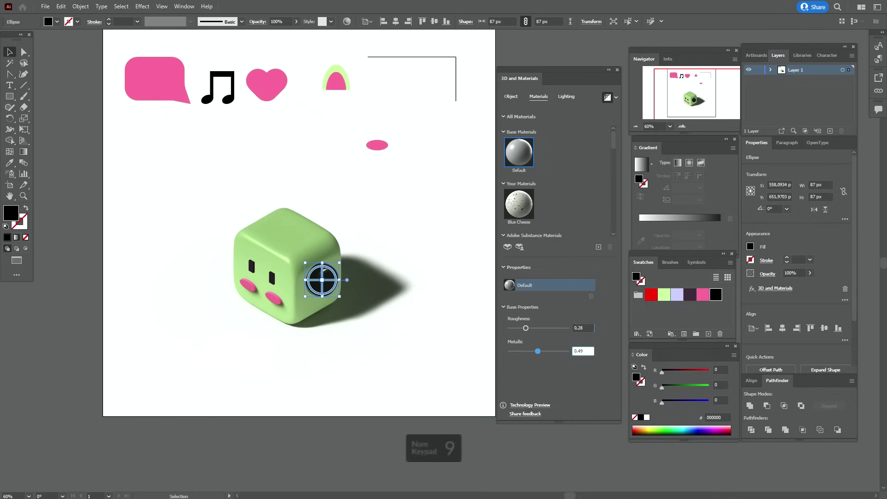
key(Return)
click(415, 380)
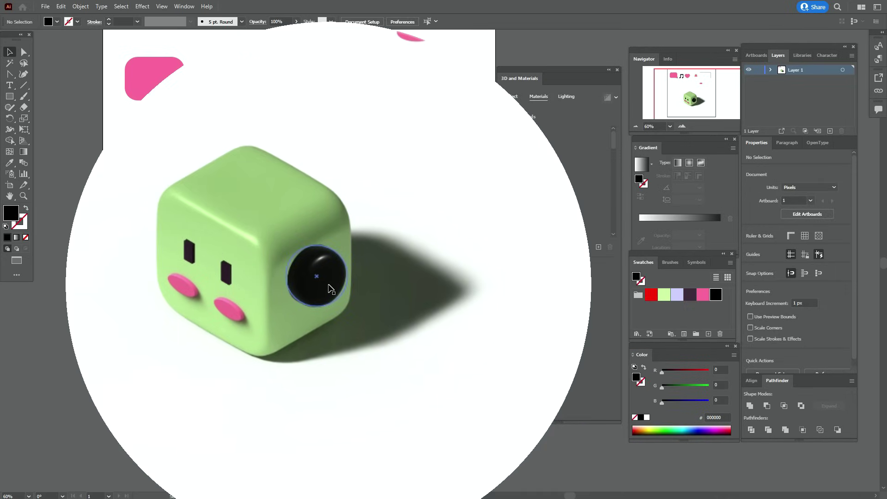
Change the black circle's light colour to pale yellow and set the light intensity to 115%
click(329, 286)
click(571, 97)
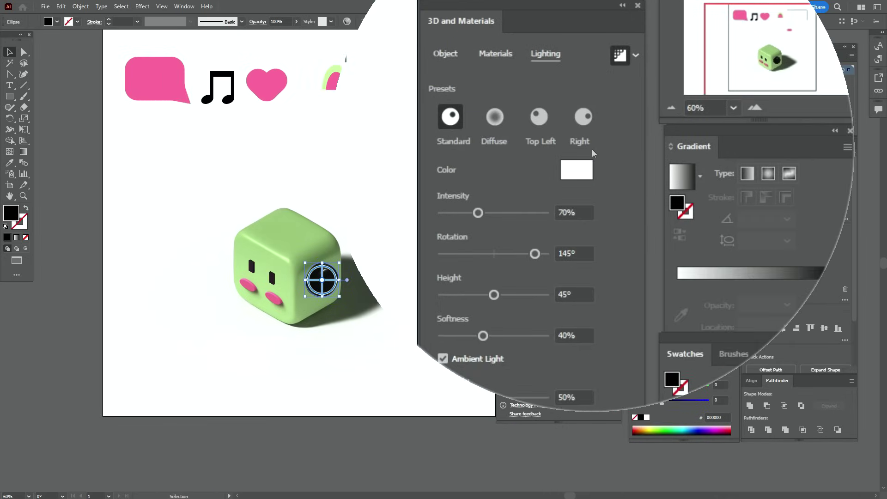
click(586, 169)
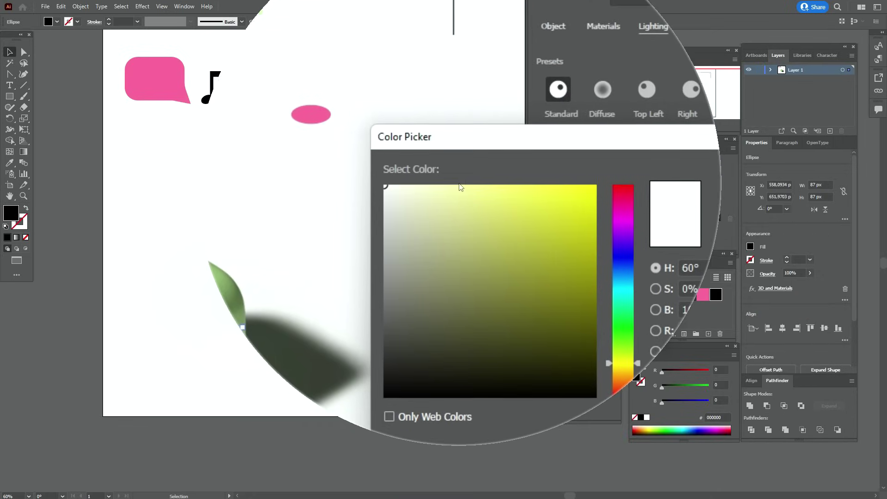
click(452, 186)
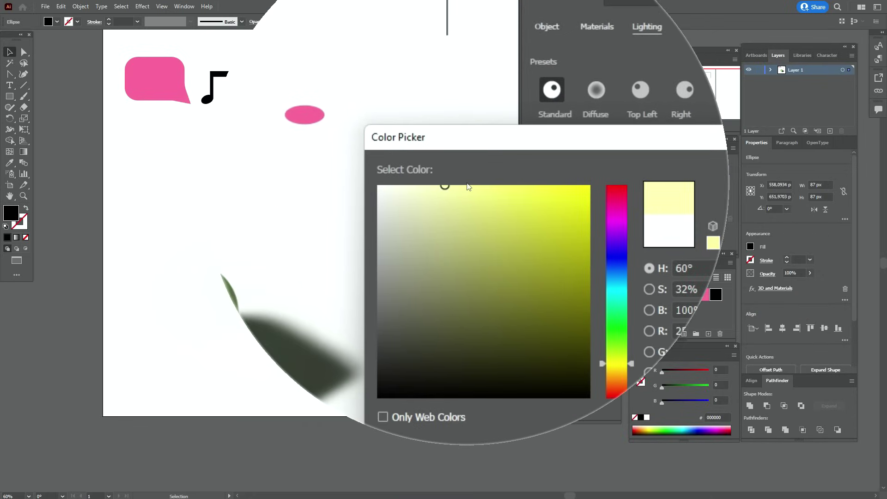
click(468, 186)
click(644, 189)
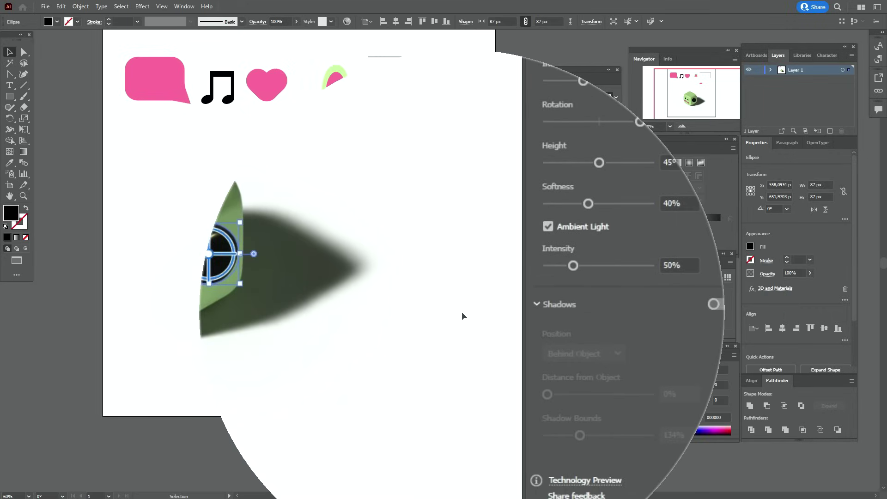
click(577, 185)
text(115)
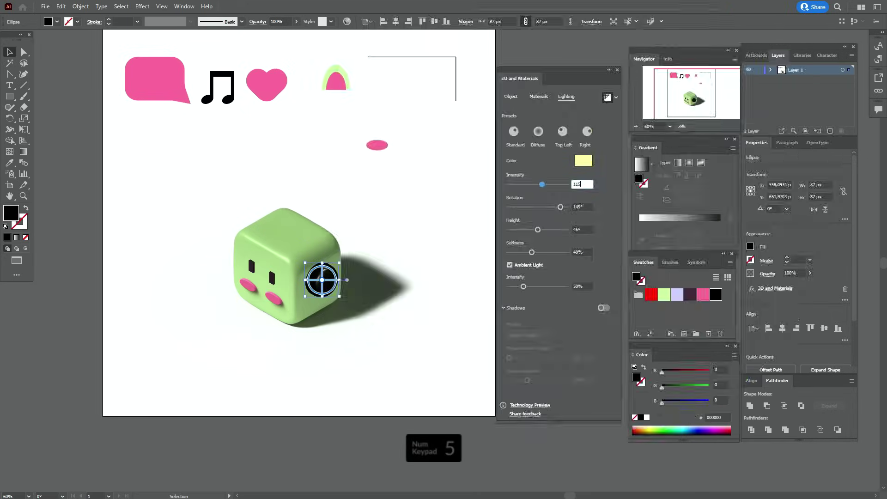
key(Return)
Set the black circle's light to -139° rotation, 26° height and 58% softness, with 120% ambient light intensity
click(574, 207)
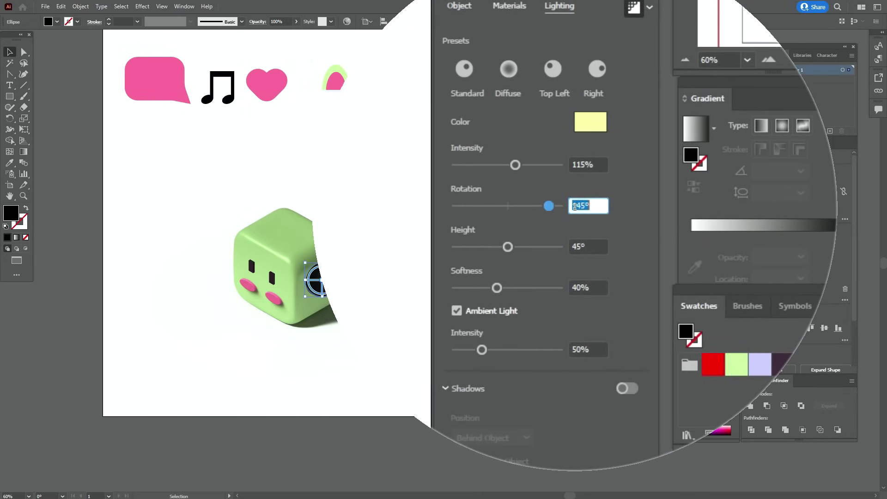
text(-139)
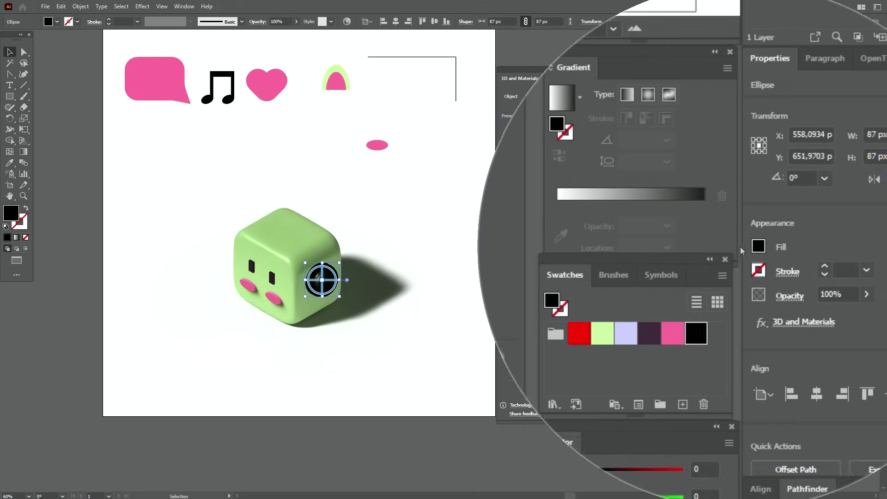
key(Tab)
text(26)
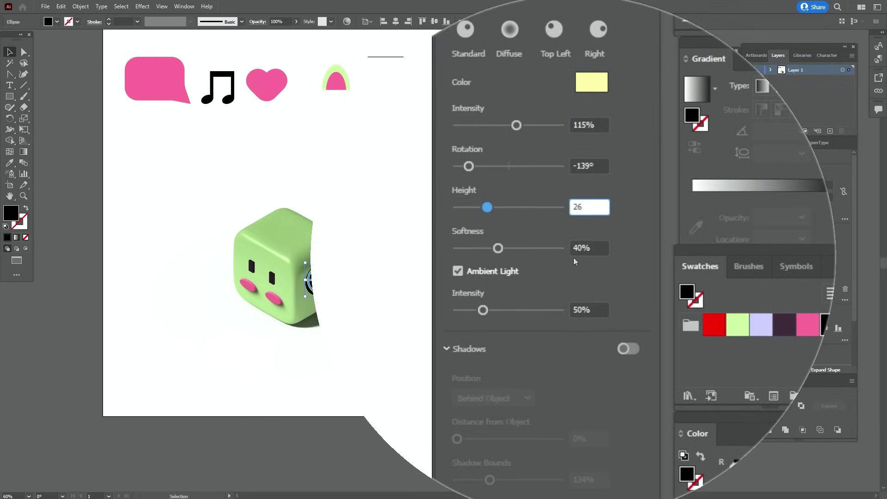
key(Tab)
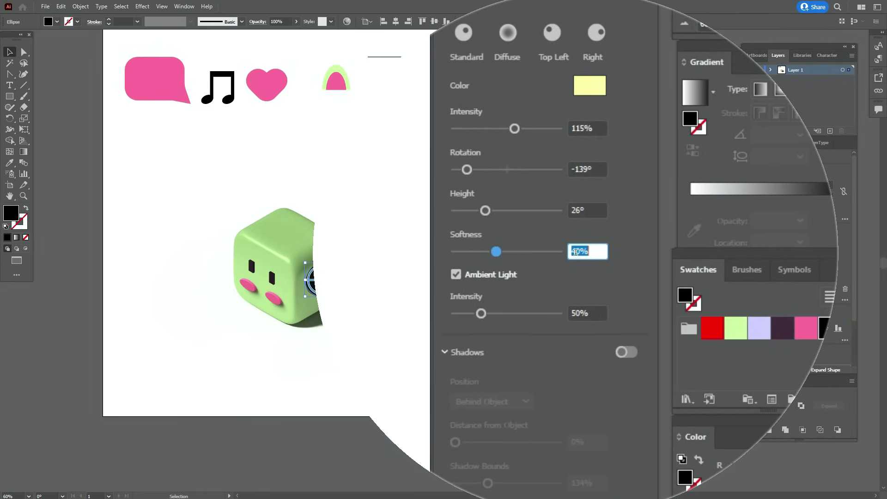
text(58)
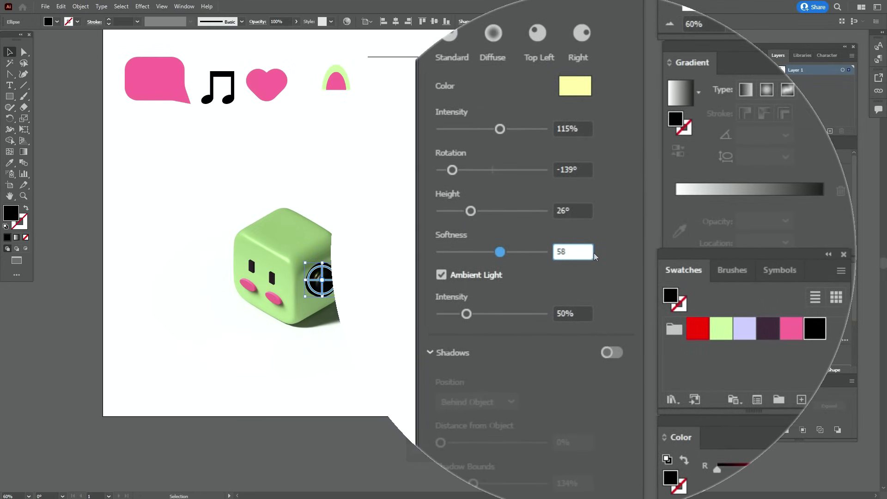
key(Tab)
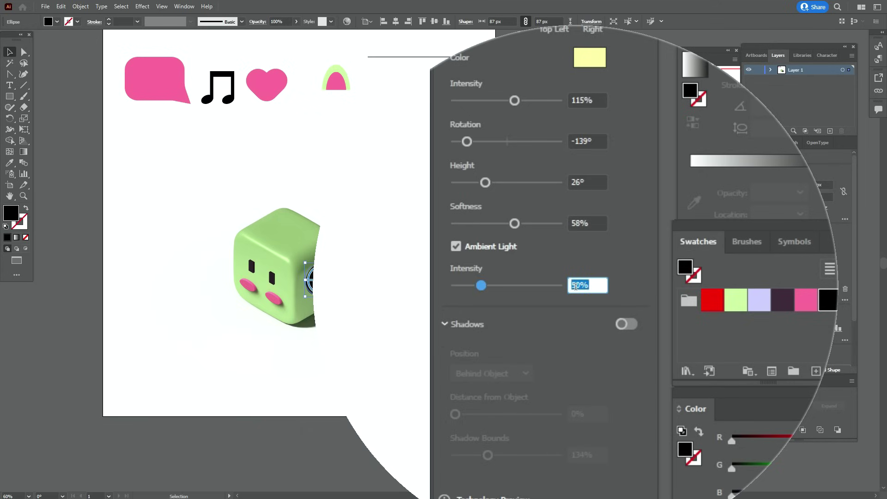
text(120)
key(Return)
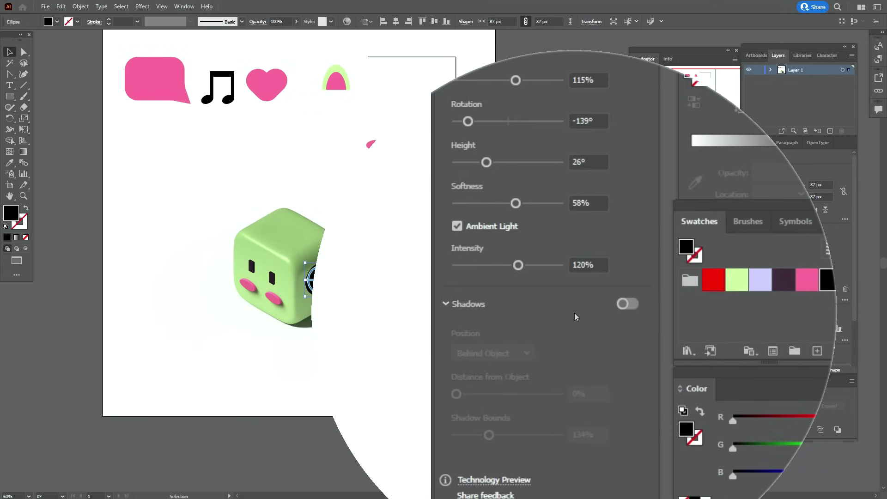
Enable the black circle's shadow behind the object with 7% distance from the object and 33% shadow bounds
click(628, 304)
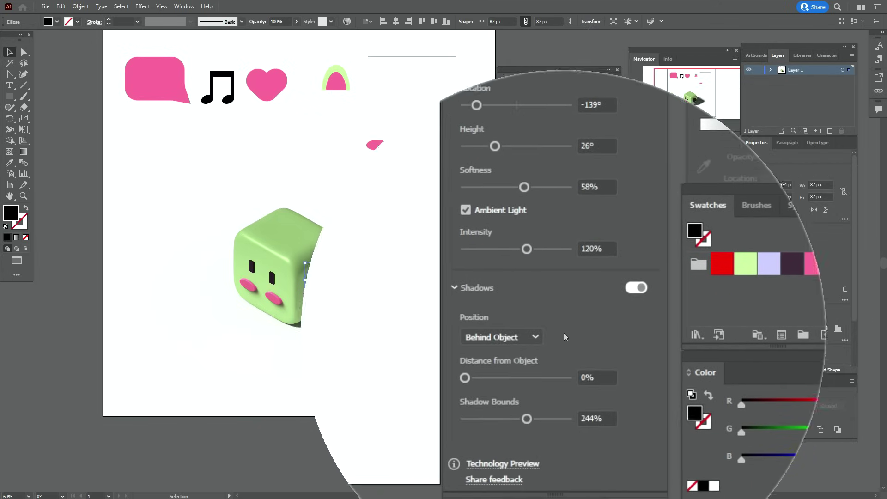
click(581, 356)
text(7)
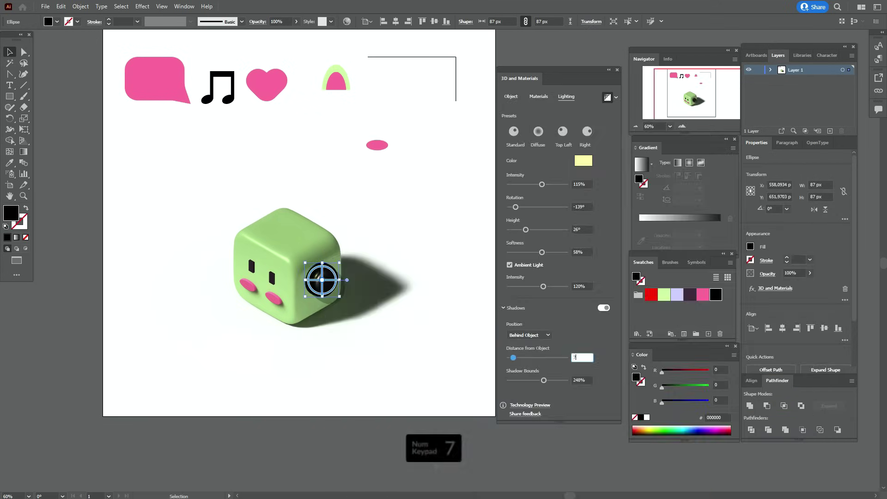
key(Tab)
text(33)
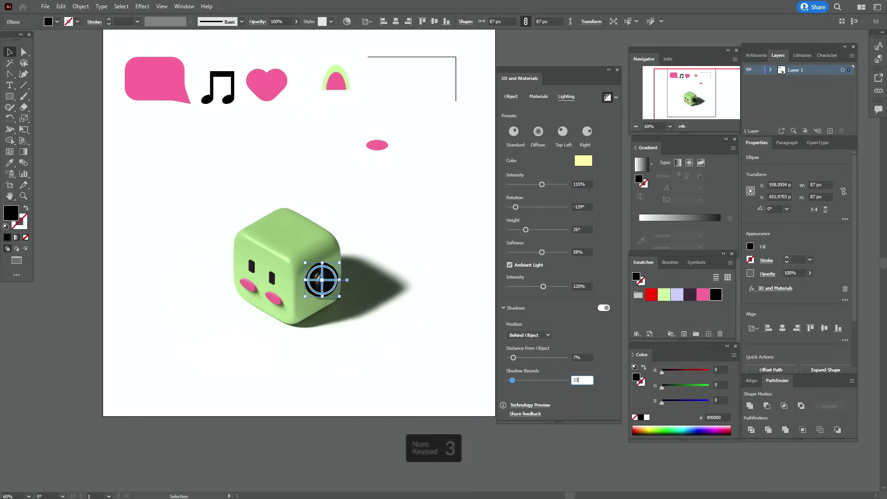
text(3)
click(581, 357)
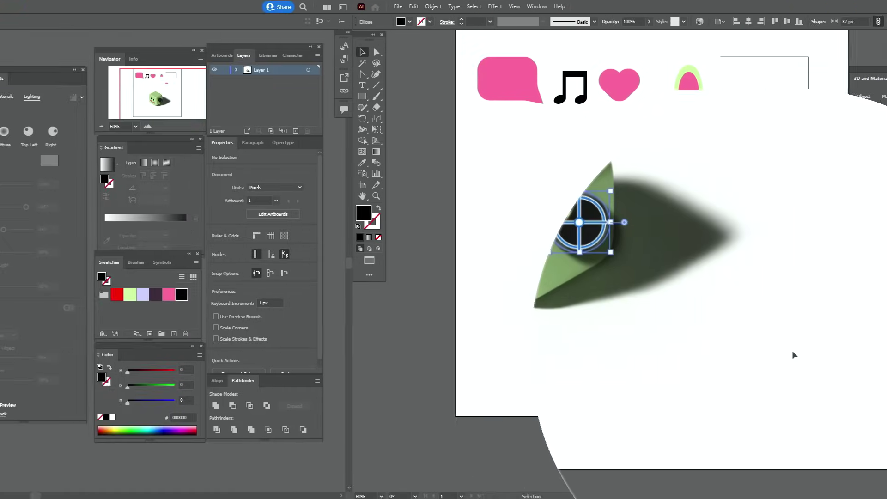
click(233, 190)
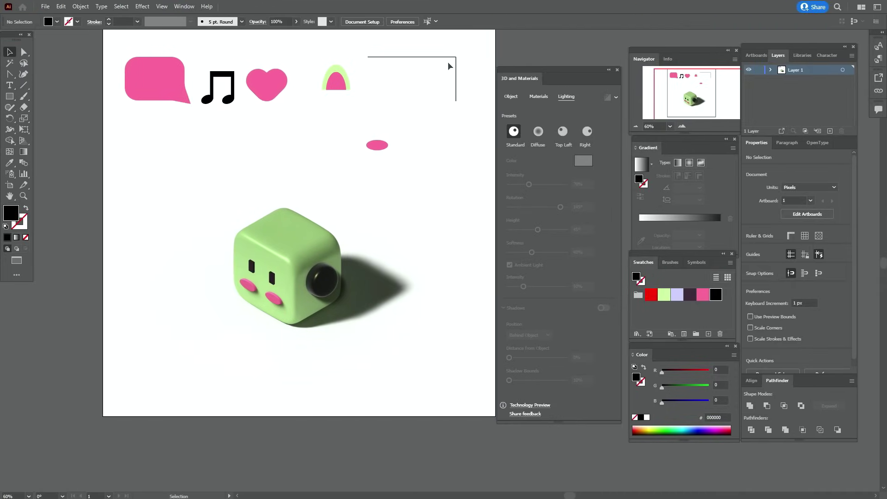
Move the angled black line path onto the top of the cube and extrude it to a depth of 33 px
drag(444, 61, 336, 223)
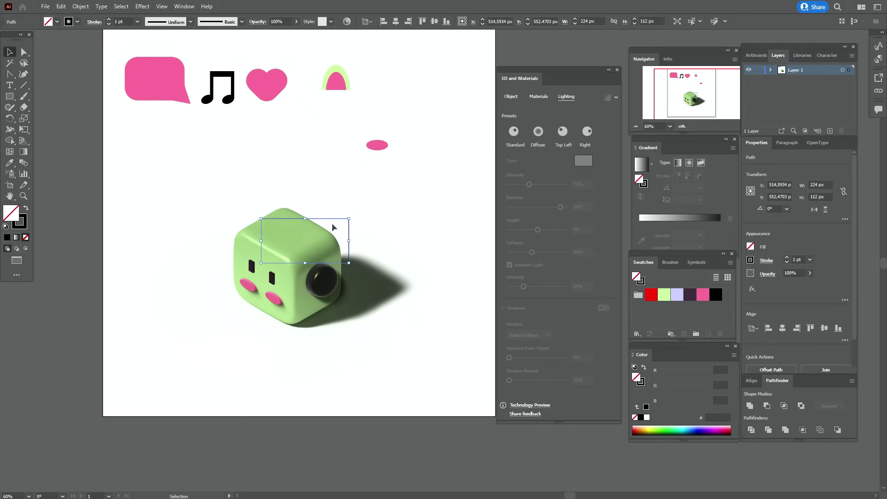
click(510, 97)
click(538, 135)
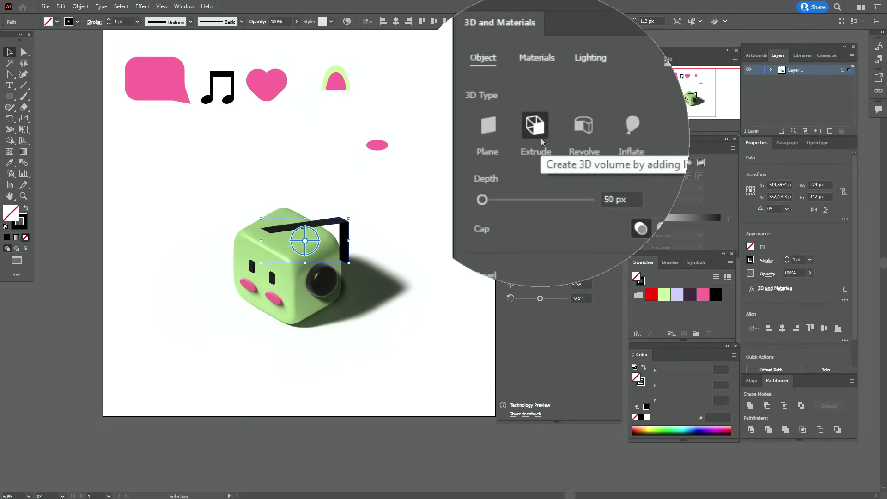
double_click(604, 199)
text(33)
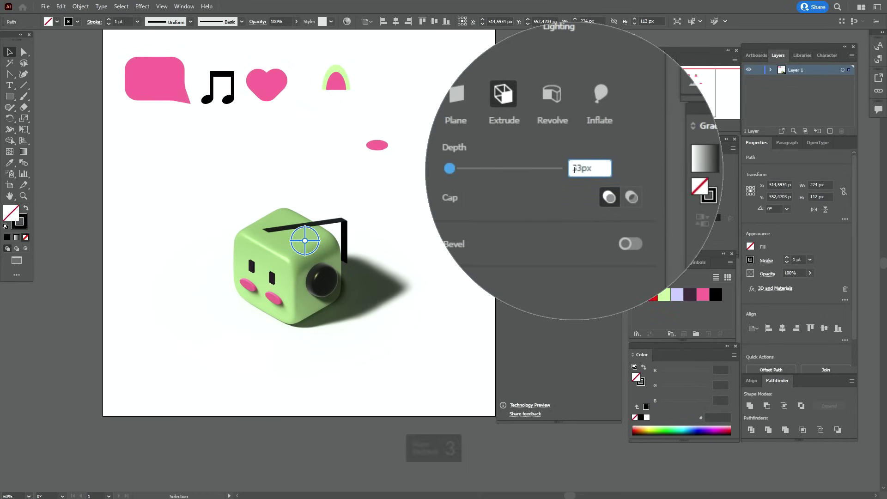
Apply the Isometric Left rotation preset to the extruded black band and reposition it over the cube so its end meets the black circle
click(560, 257)
click(557, 345)
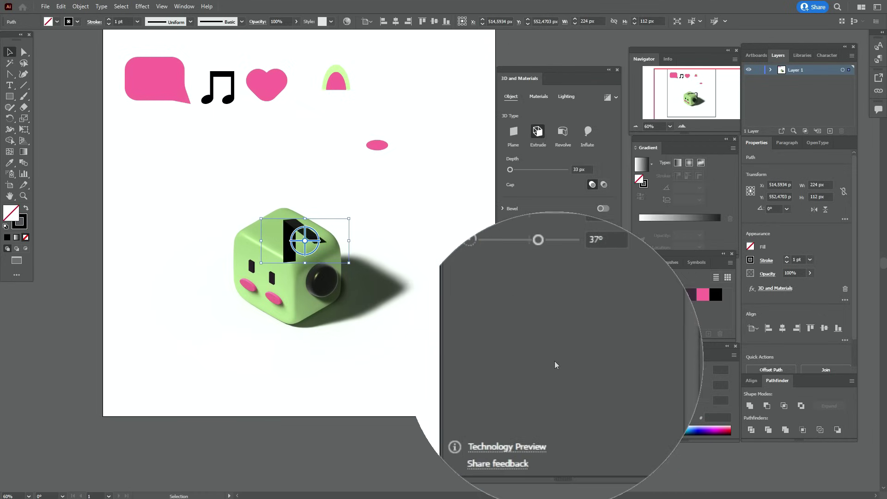
click(532, 256)
click(545, 401)
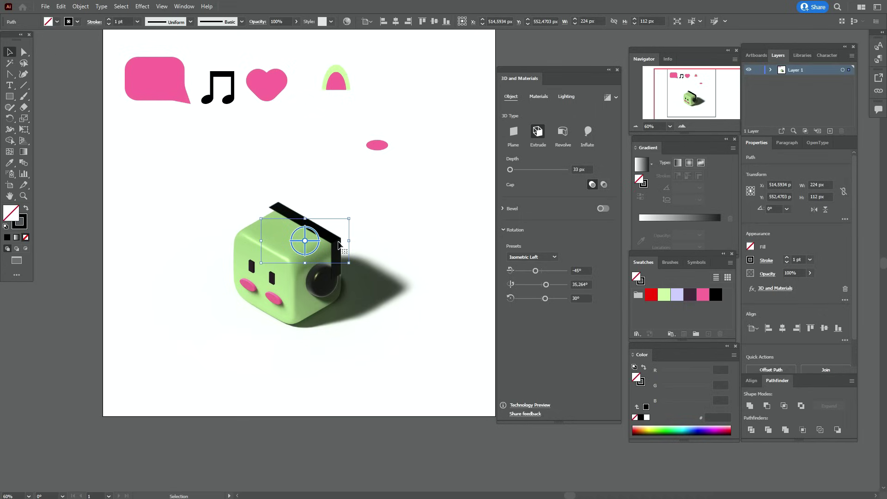
drag(338, 242, 324, 252)
click(334, 283)
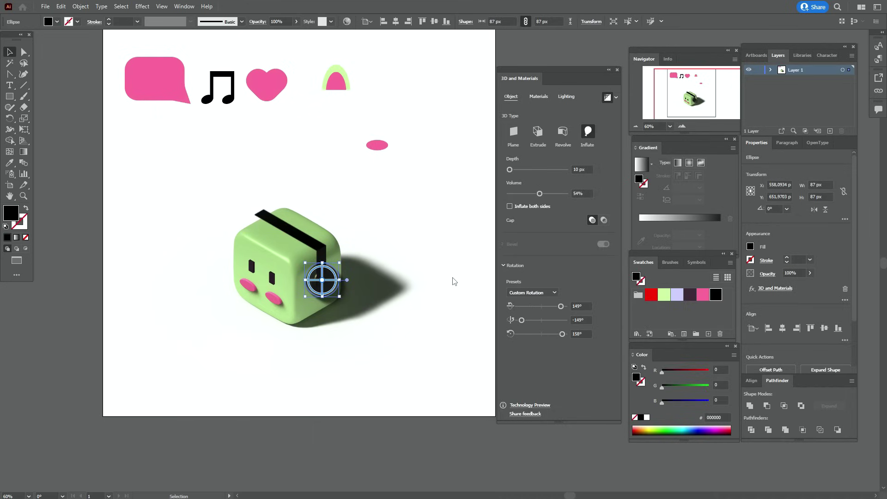
Bring the black circle in front of the black band, and nudge the band slightly toward the cube's face
right_click(342, 280)
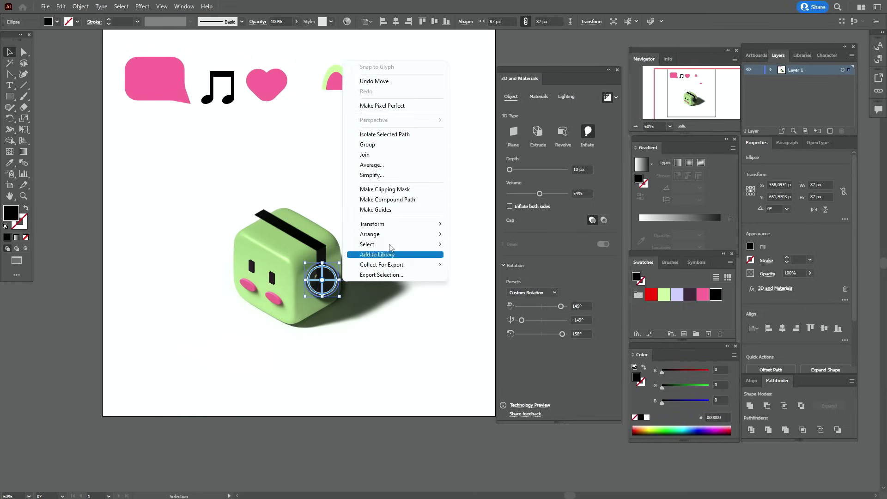
mouse_move(392, 244)
click(467, 236)
click(441, 248)
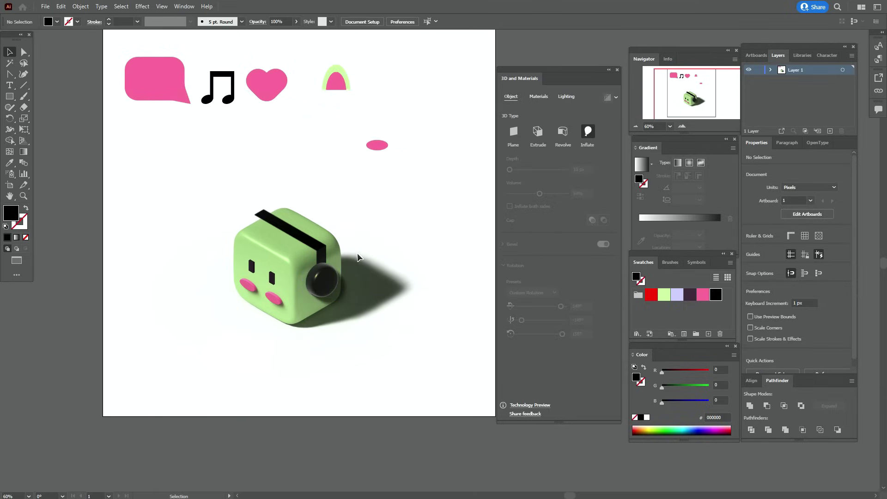
drag(297, 238, 292, 241)
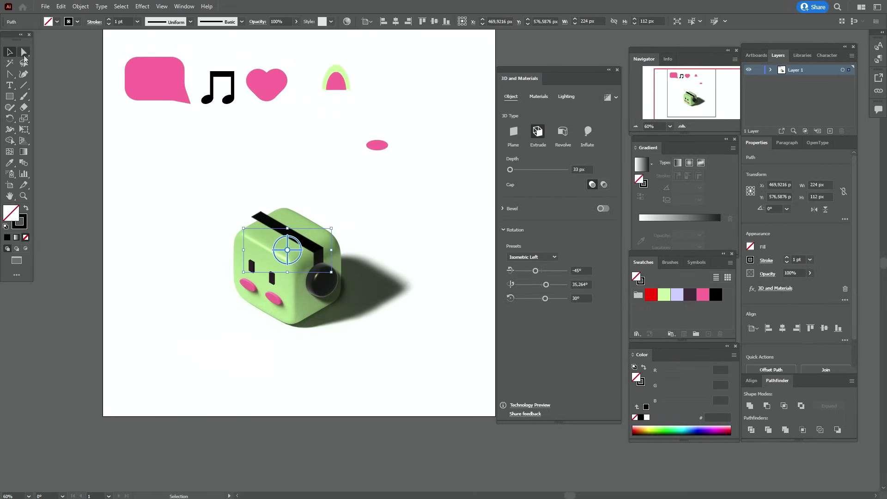
Round the corner anchor of the black band's path to a radius of about 39.5 px
click(24, 56)
click(332, 228)
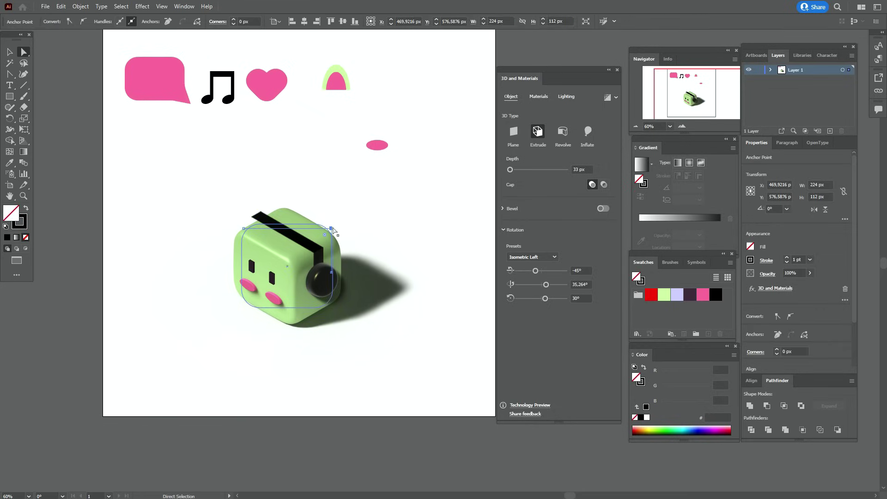
drag(324, 237, 322, 238)
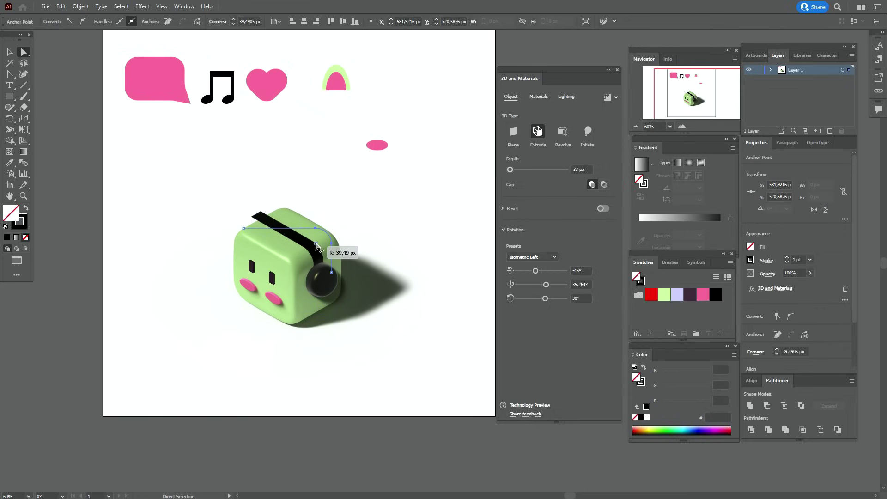
drag(316, 246, 316, 246)
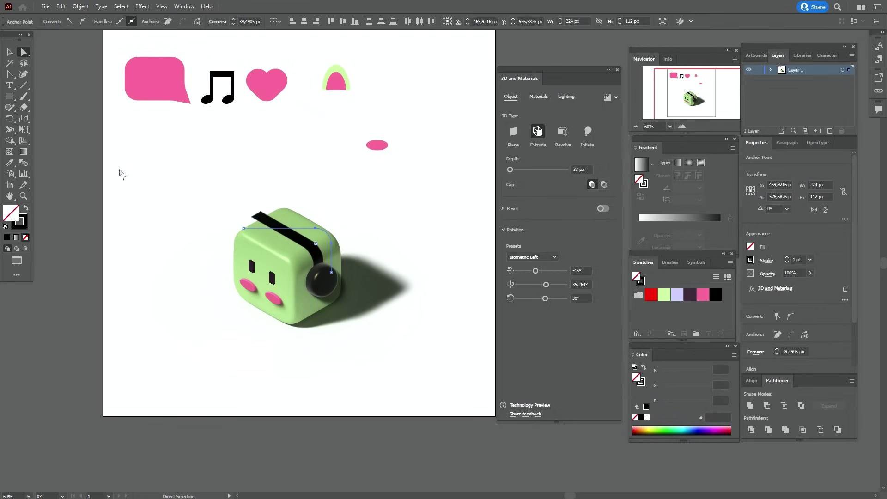
Shorten the black band by shifting its far end anchor inward to about X 384 px on the cube's top
click(244, 228)
key(Right)
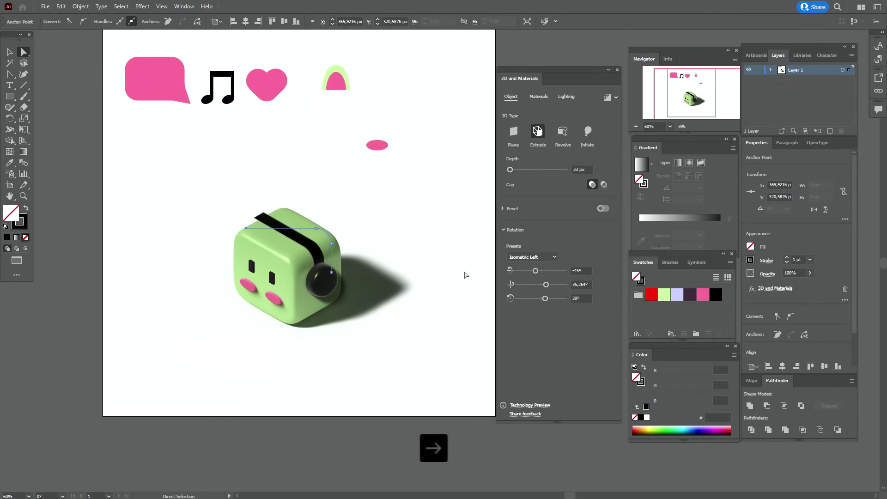
key(Right)
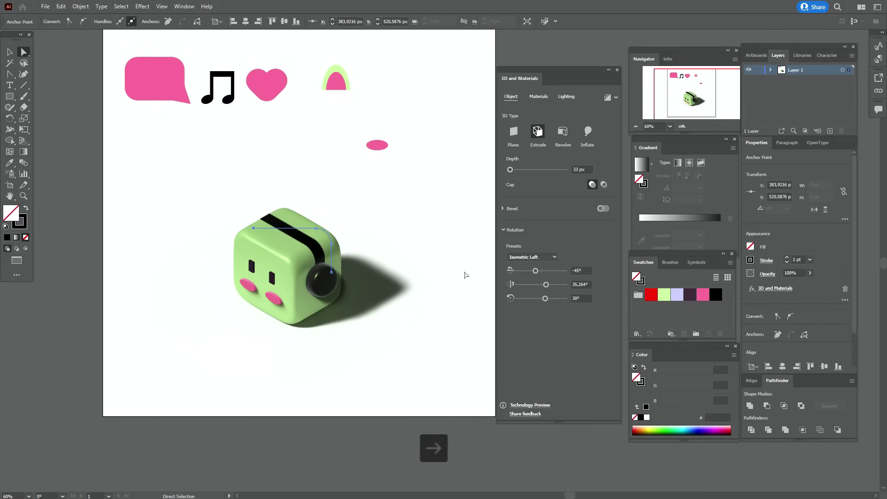
click(430, 221)
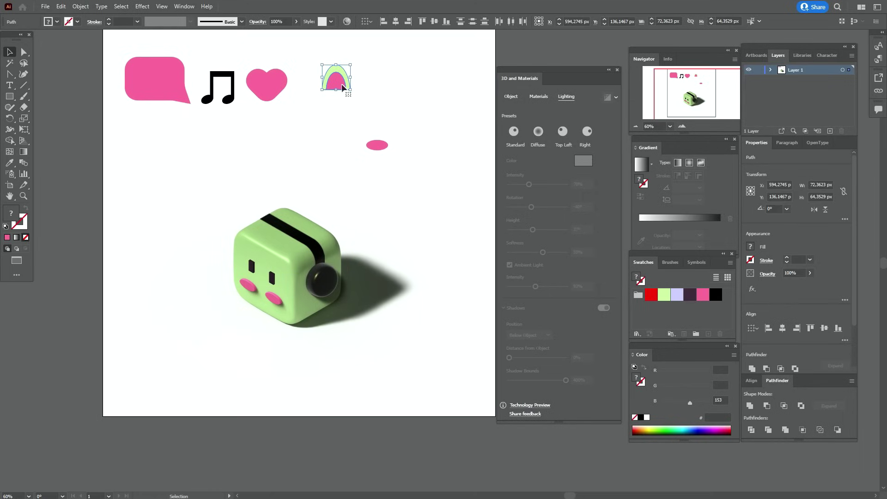
Group the green and pink ear shapes, move the group onto the cube's top and bring it to the front
right_click(343, 88)
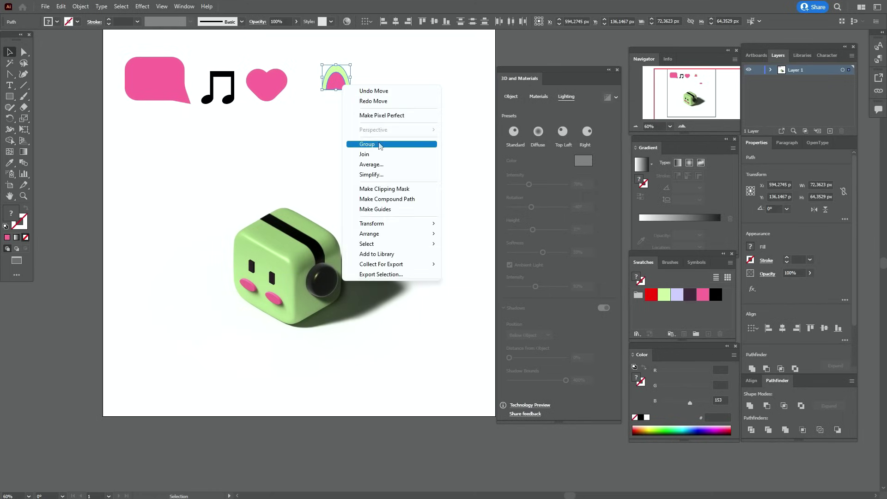
click(372, 144)
drag(345, 90, 273, 234)
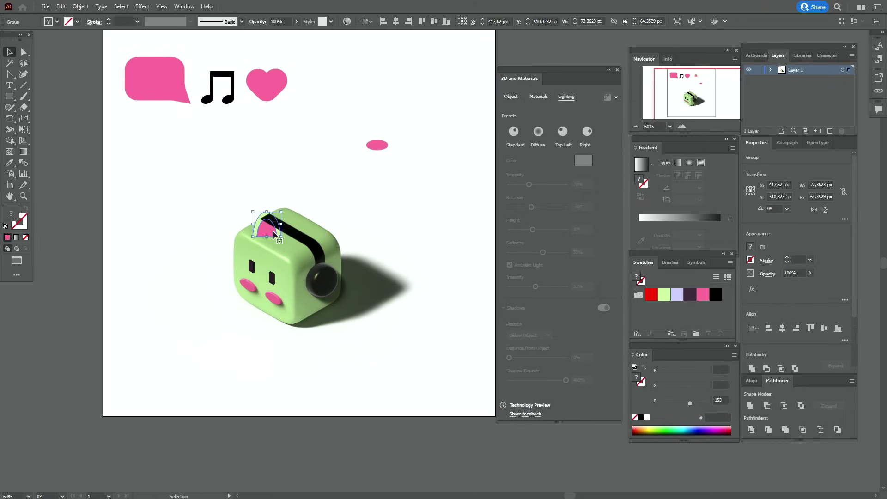
right_click(273, 232)
mouse_move(324, 350)
click(423, 352)
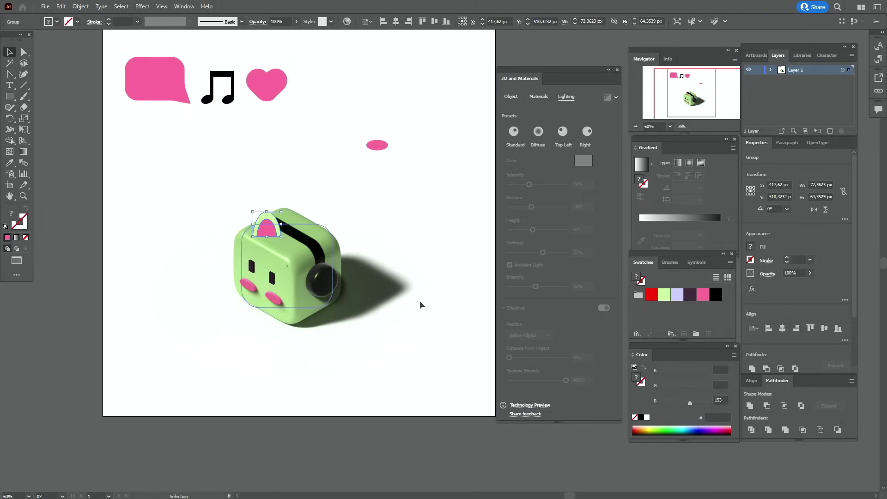
Inflate the ear group on both sides and apply the Isometric Left rotation preset
click(511, 97)
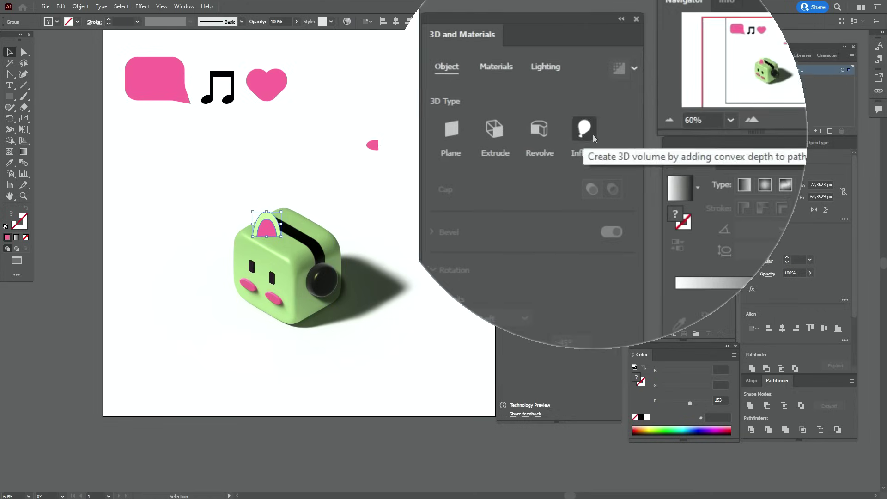
click(645, 159)
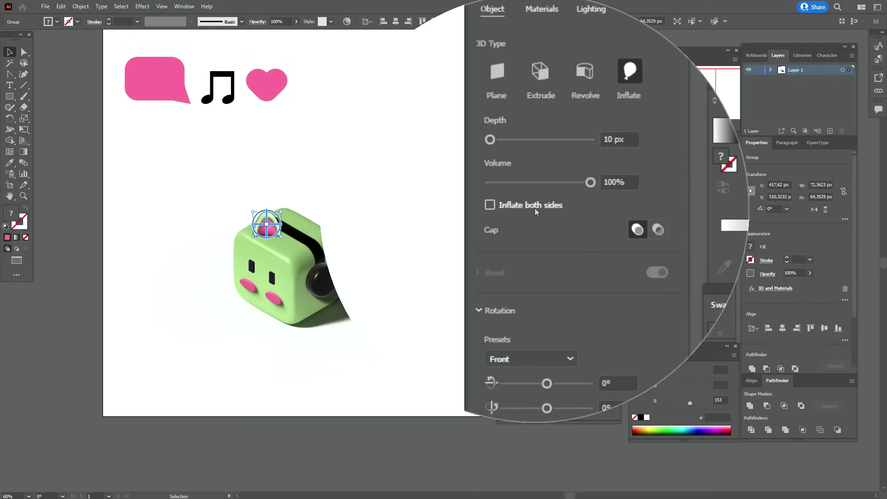
click(534, 208)
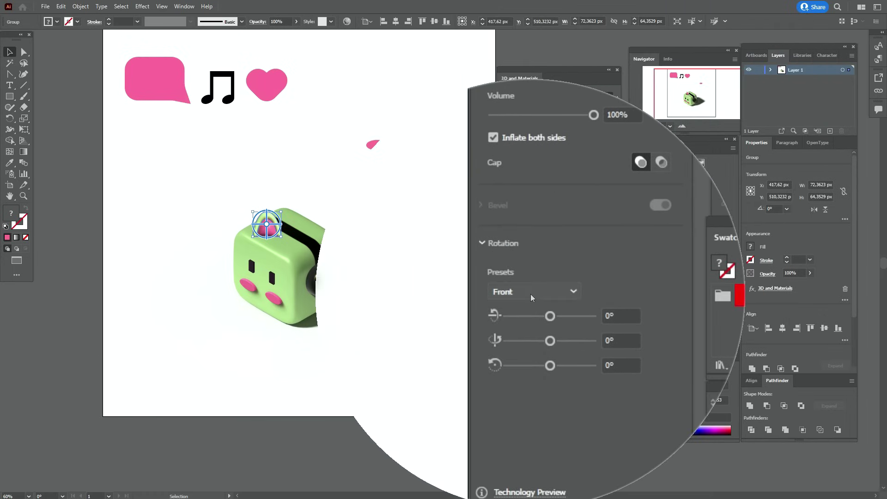
click(530, 294)
click(536, 217)
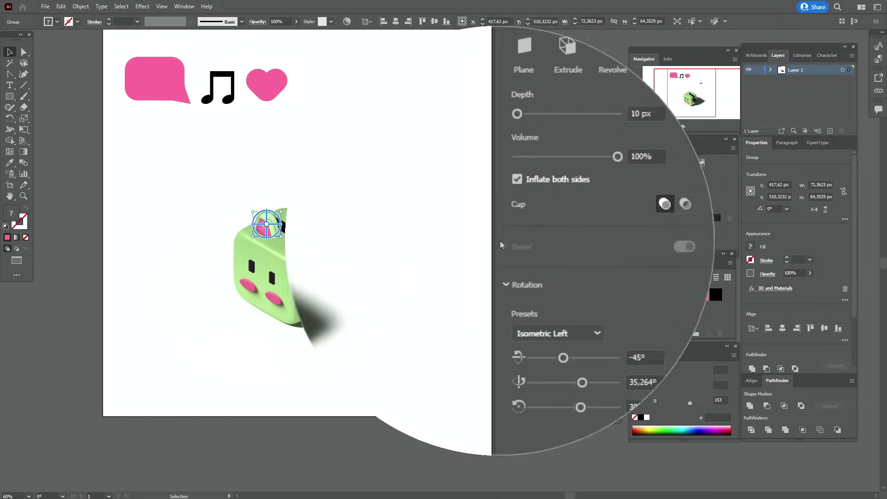
Set the ear material's roughness to 0.3
click(541, 99)
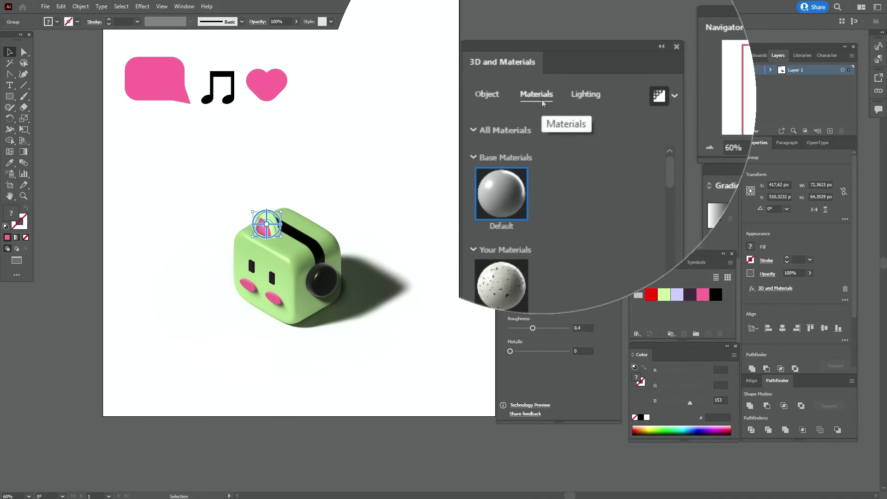
click(583, 327)
triple_click(582, 326)
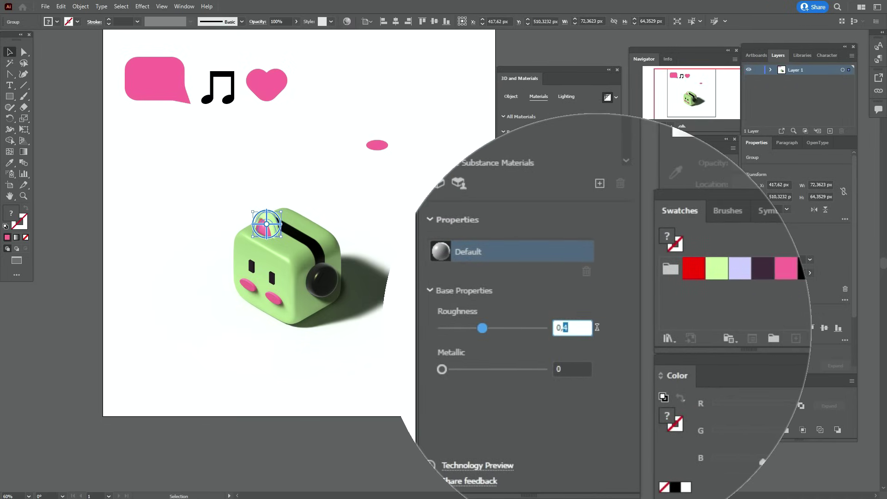
text(0.3)
Set the ear's light to -40° rotation and 37° height
click(572, 98)
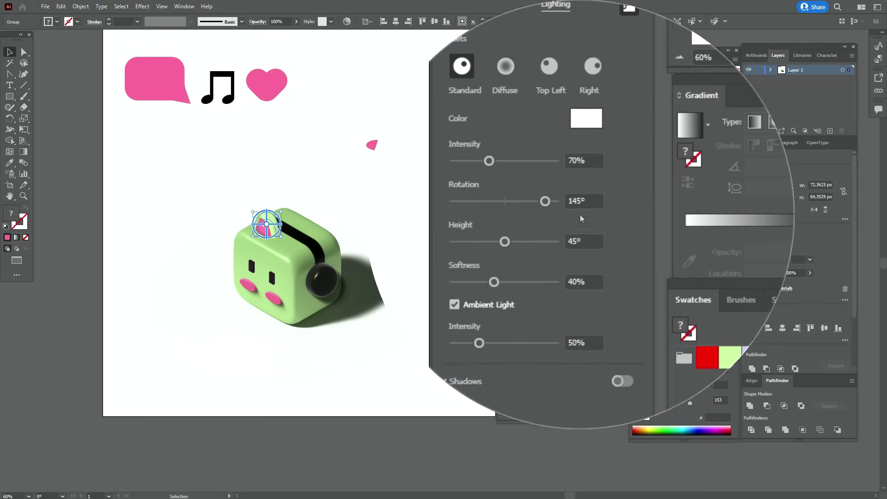
triple_click(595, 227)
text(-40)
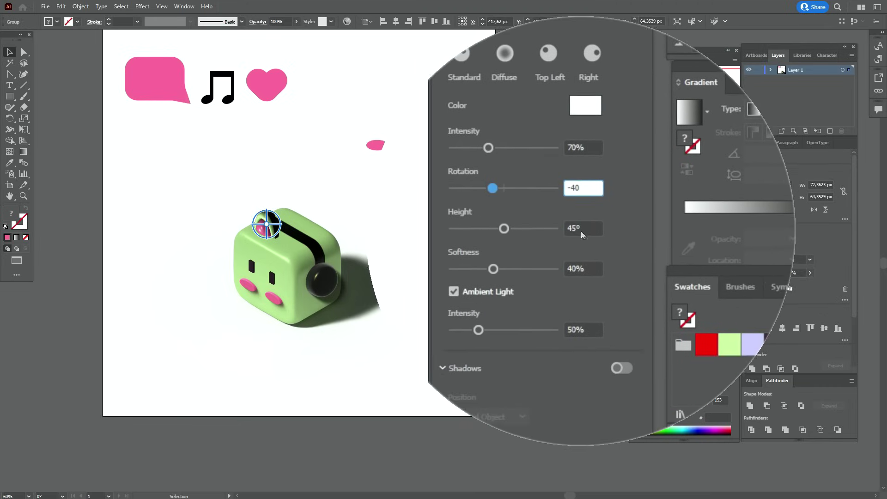
key(Return)
triple_click(577, 246)
text(37)
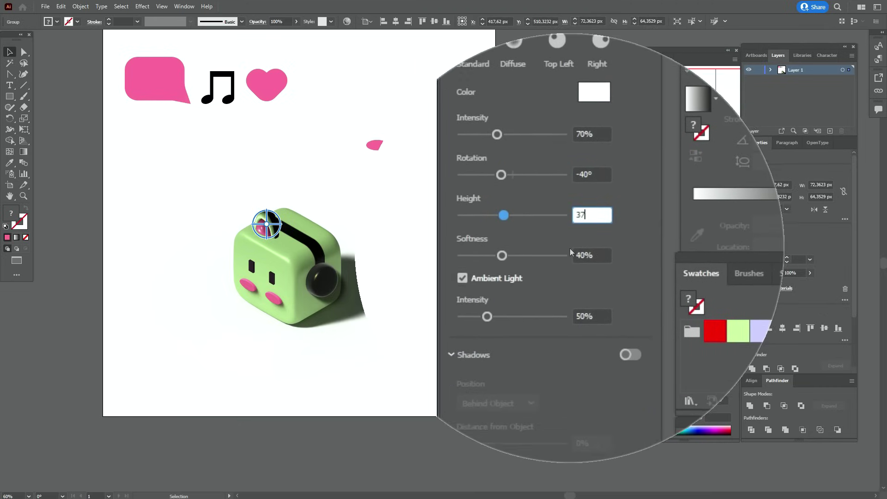
key(Return)
Set the ear's light softness to 59% and its ambient light intensity to 93%
triple_click(578, 268)
text(59)
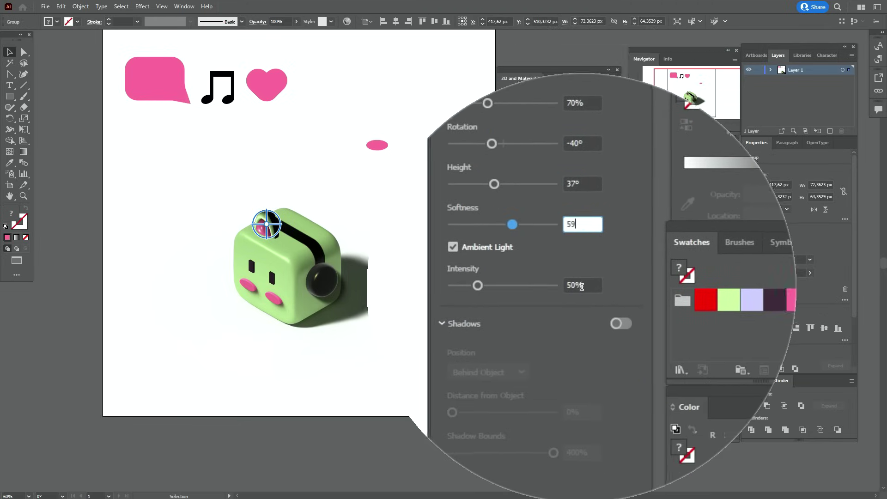
key(Return)
triple_click(584, 315)
text(93)
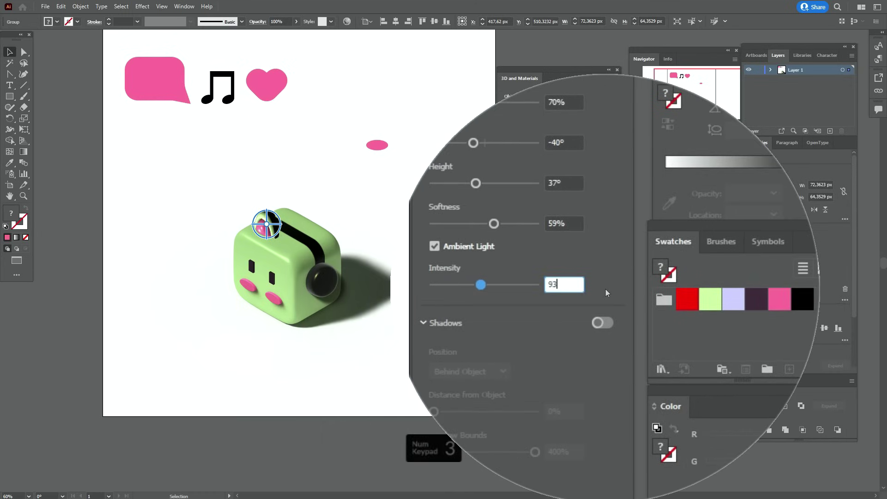
key(Return)
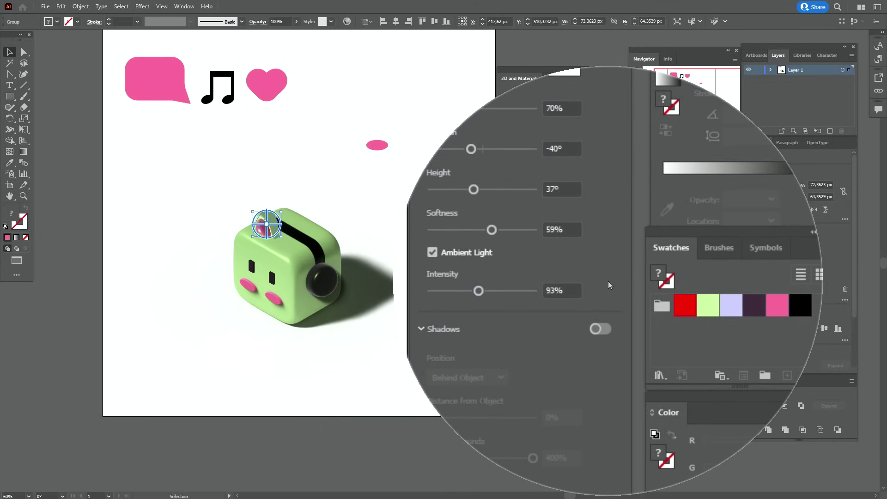
Enable the ear's shadow and position it below the object
click(606, 308)
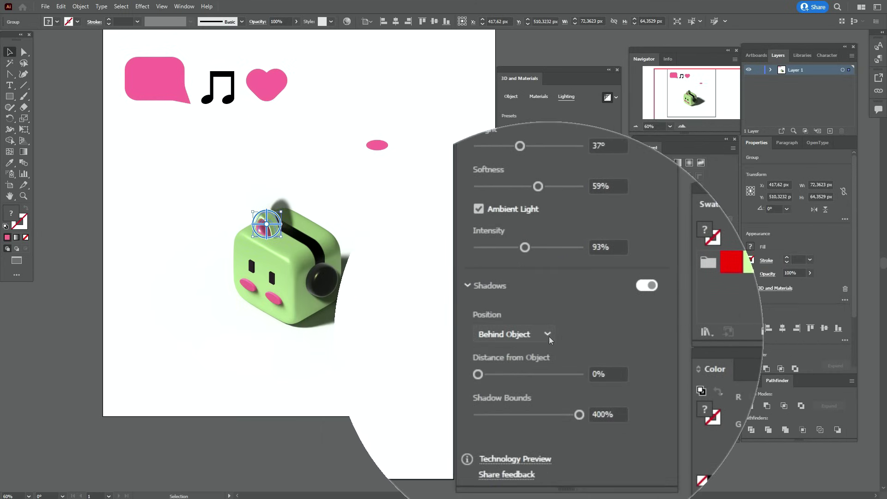
click(548, 336)
click(545, 356)
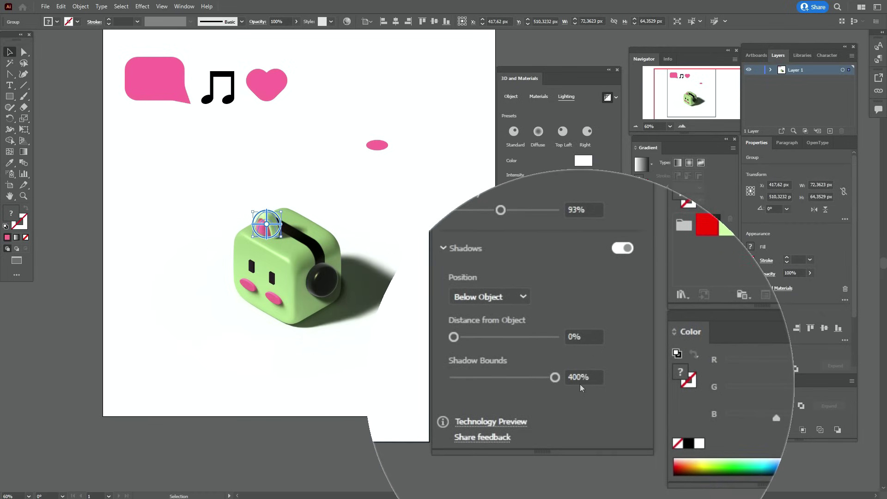
click(442, 346)
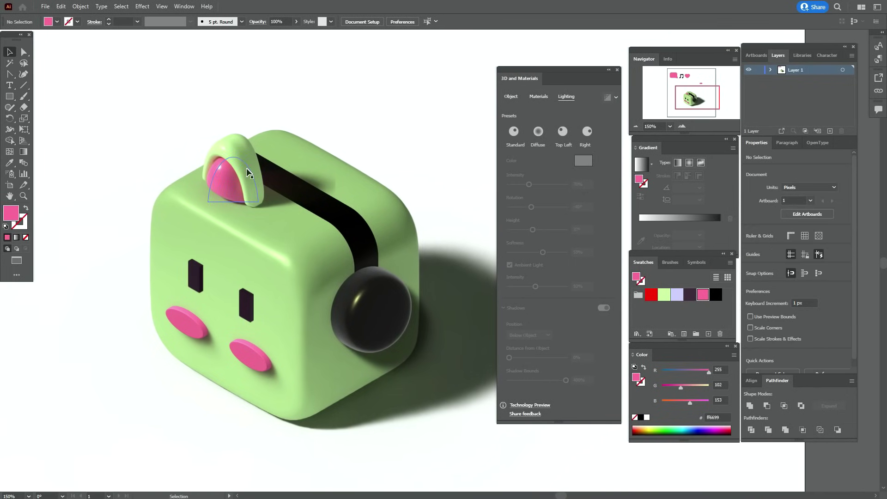
Reposition the ear near the cube's front top edge and place a duplicate beside it as the second ear
drag(244, 176, 236, 182)
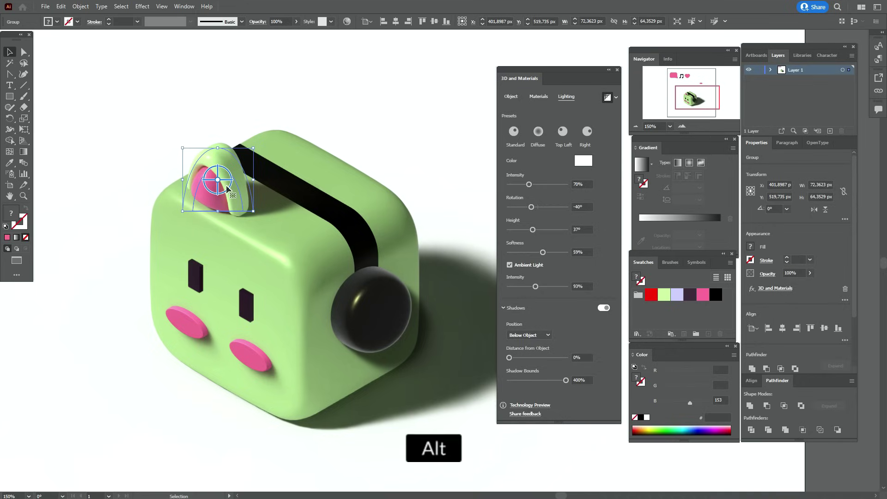
drag(227, 187, 287, 215)
drag(224, 181, 219, 178)
drag(272, 205, 271, 207)
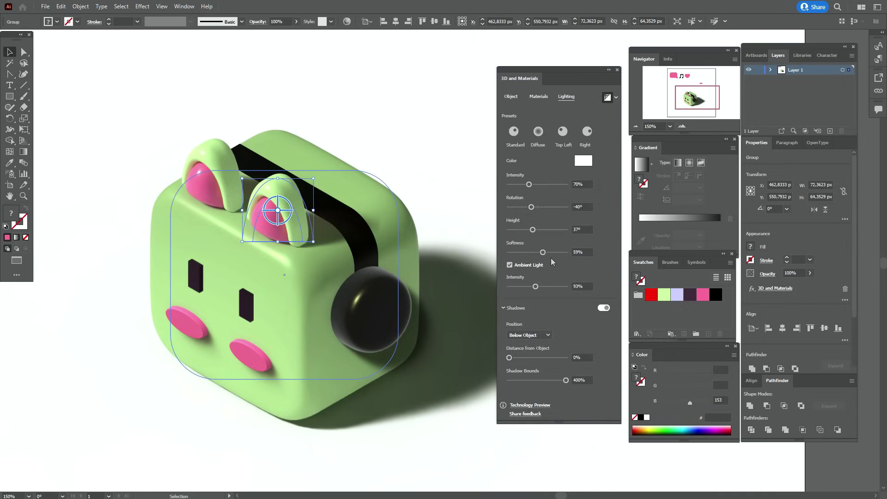
Adjust the second ear's light to 66% softness and 44° height
drag(545, 253, 547, 254)
drag(533, 231, 536, 231)
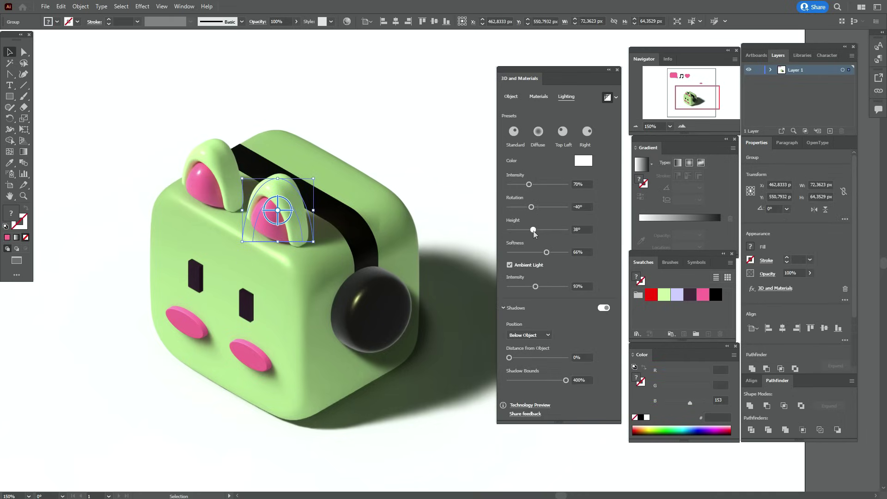
drag(533, 231, 540, 237)
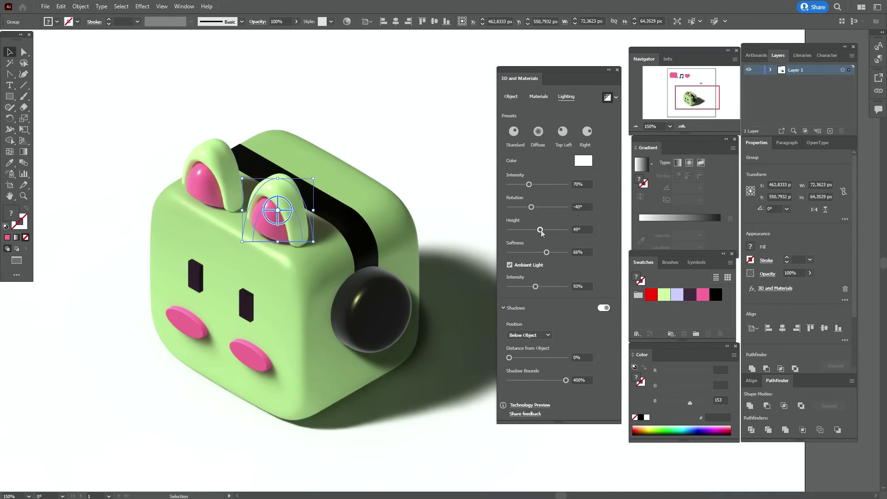
drag(542, 231, 543, 232)
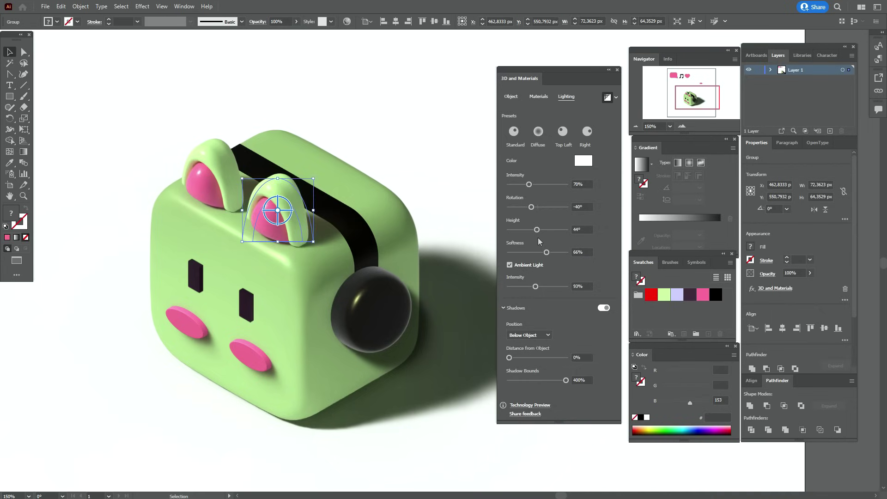
Delete the leftover flat pink ellipse beside the character
click(74, 165)
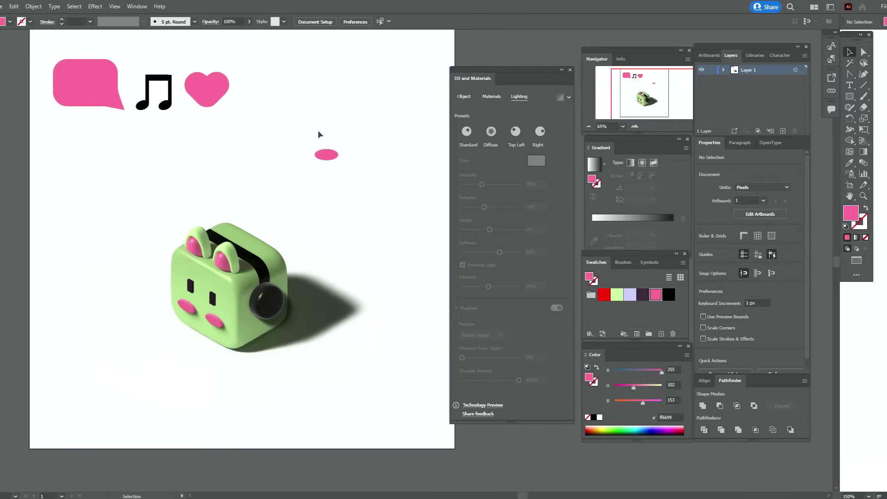
key(Delete)
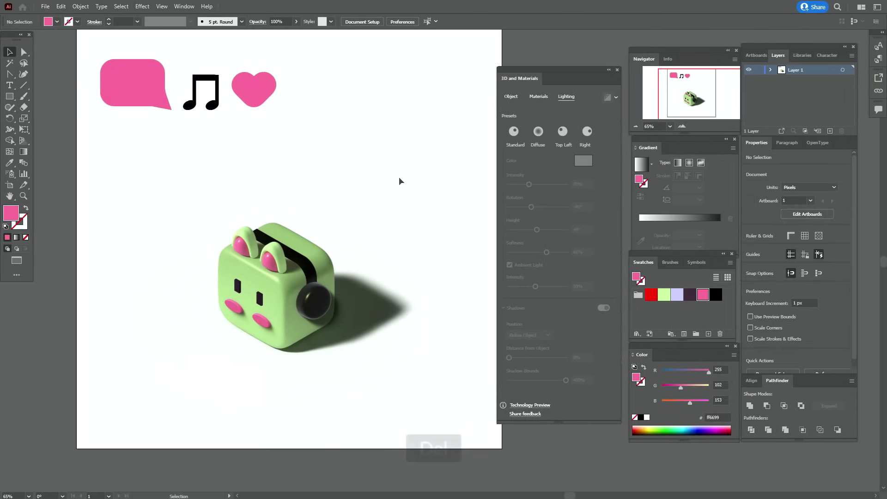
Move the speech bubble to the upper left of the cube, place the music note on it, and select both
drag(133, 79, 177, 182)
drag(214, 112, 207, 193)
shift+click(198, 197)
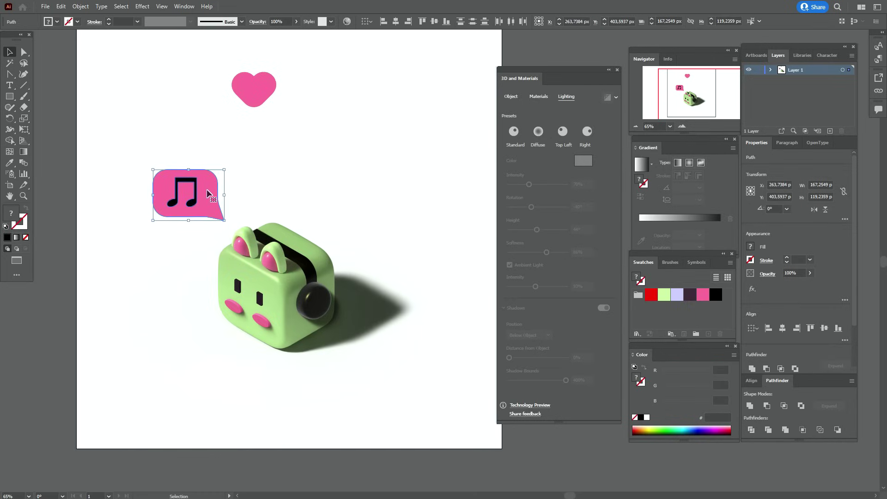
Duplicate the pink speech bubble without its music note and place the copy above the cube on the opposite side
click(235, 148)
key(a)
click(218, 189)
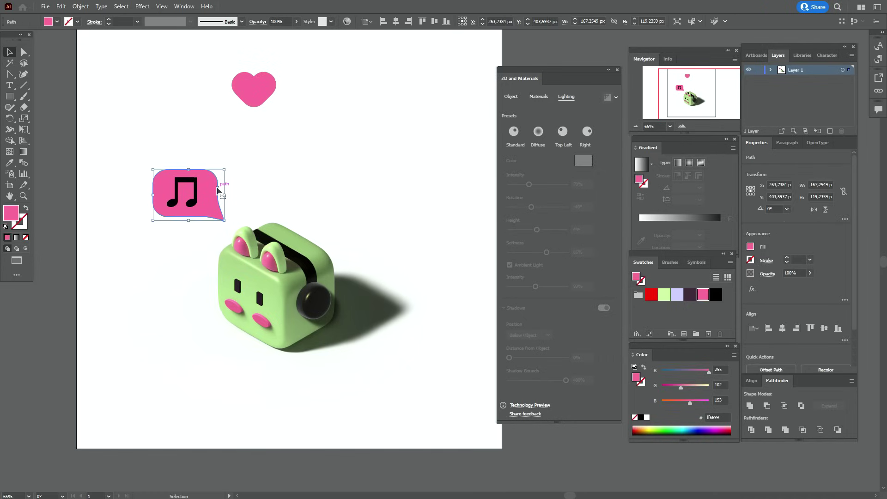
key(ctrl+c)
key(ctrl+v)
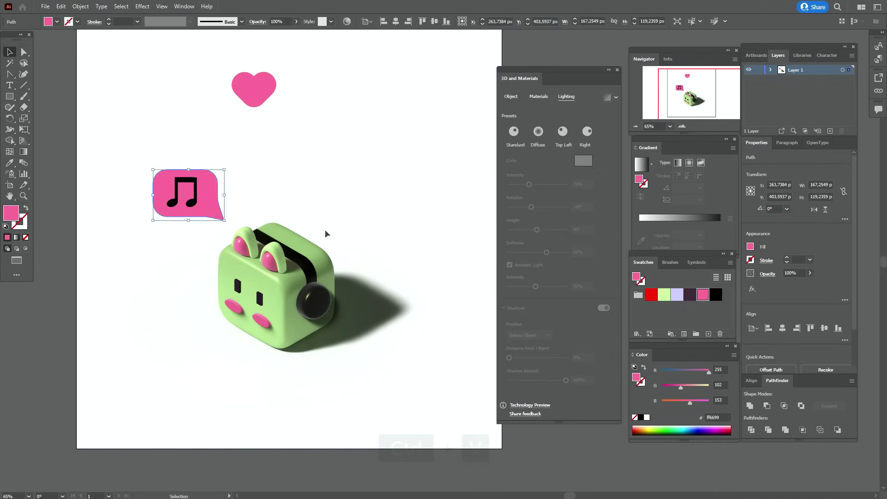
key(ctrl)
key(ctrl+v)
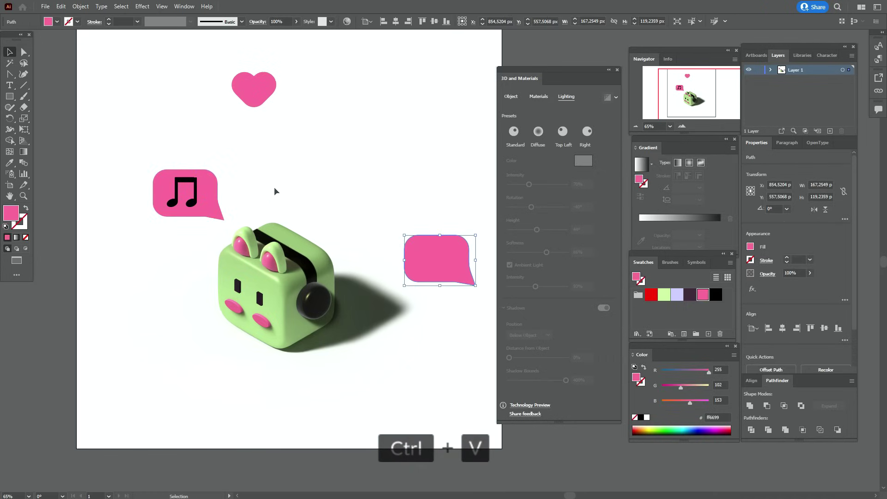
drag(431, 265, 344, 190)
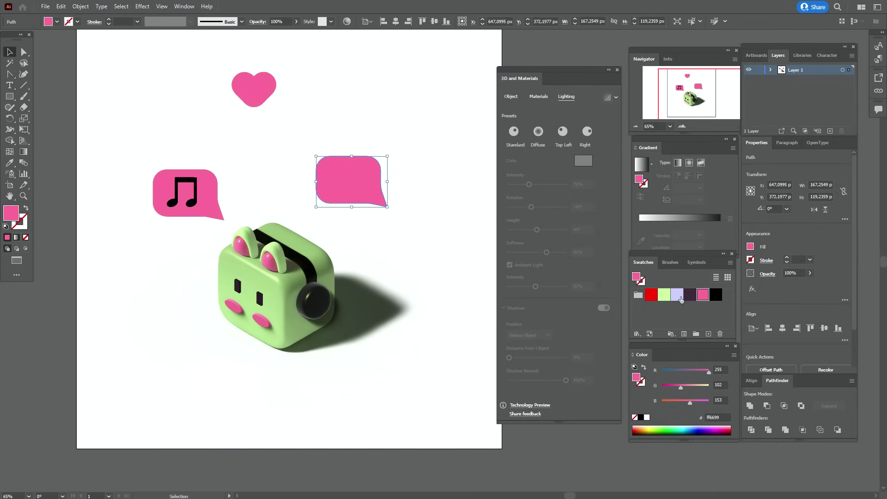
Fill the copied speech bubble with light lavender (#ccccff) and reflect it across the vertical axis
click(681, 300)
right_click(411, 206)
mouse_move(465, 362)
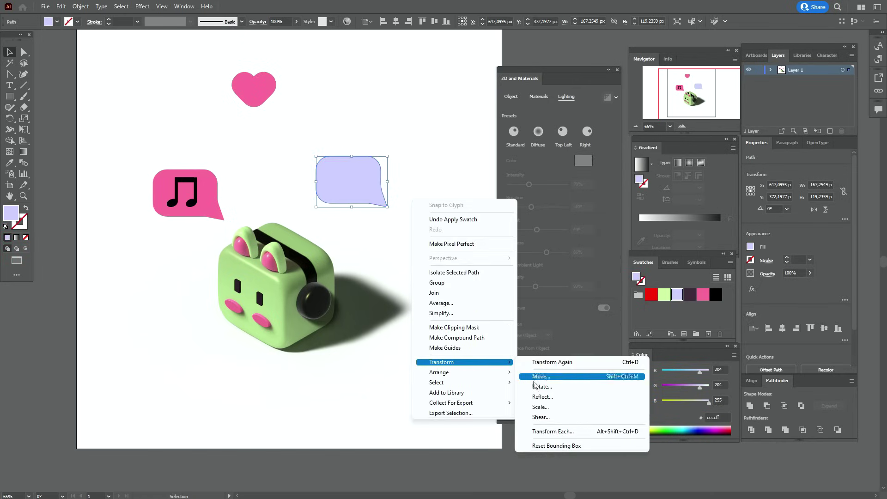
click(541, 397)
click(446, 303)
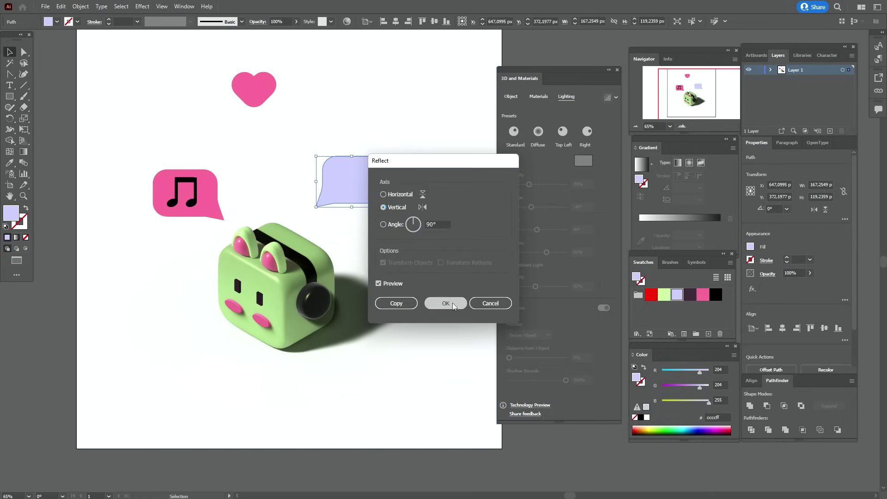
Enlarge the lavender bubble to about 202 by 144 px and shrink the pink bubble with its note to about 150 by 107 px
drag(375, 187, 394, 182)
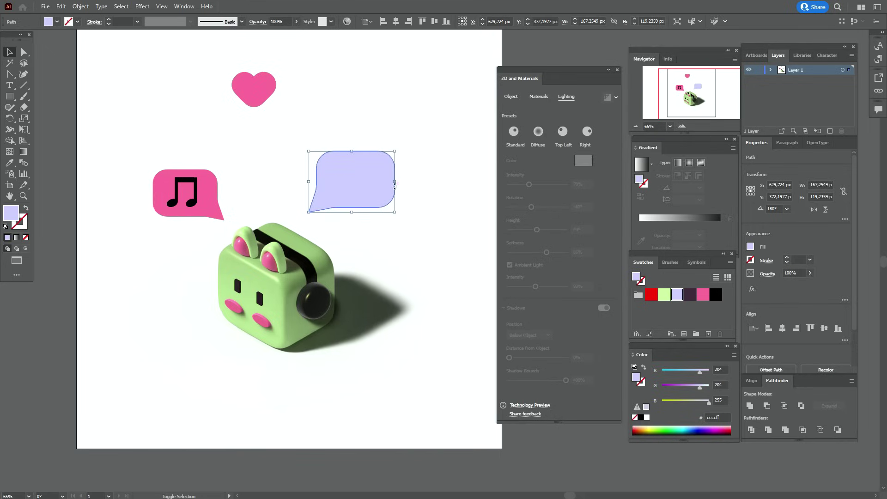
click(197, 194)
drag(188, 176, 201, 187)
drag(379, 196, 369, 190)
Bring the pink heart in front of the lavender speech bubble and place it at the bubble's center
drag(272, 99, 342, 114)
right_click(343, 113)
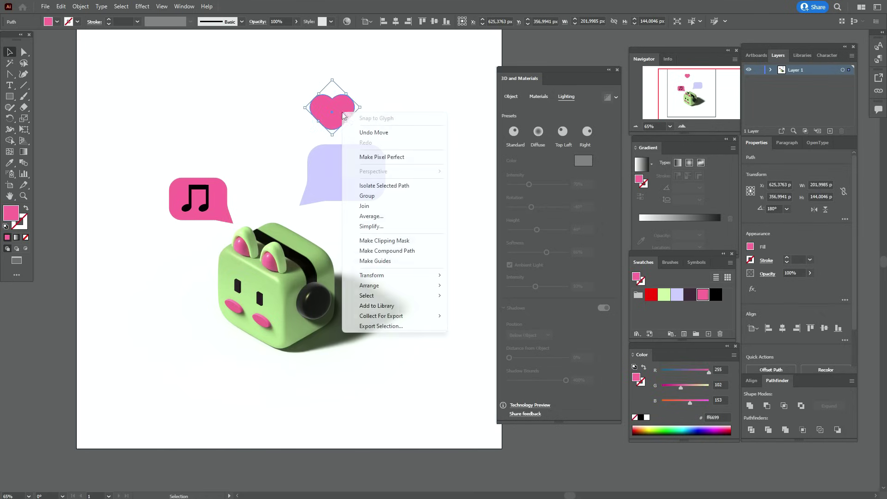
click(467, 283)
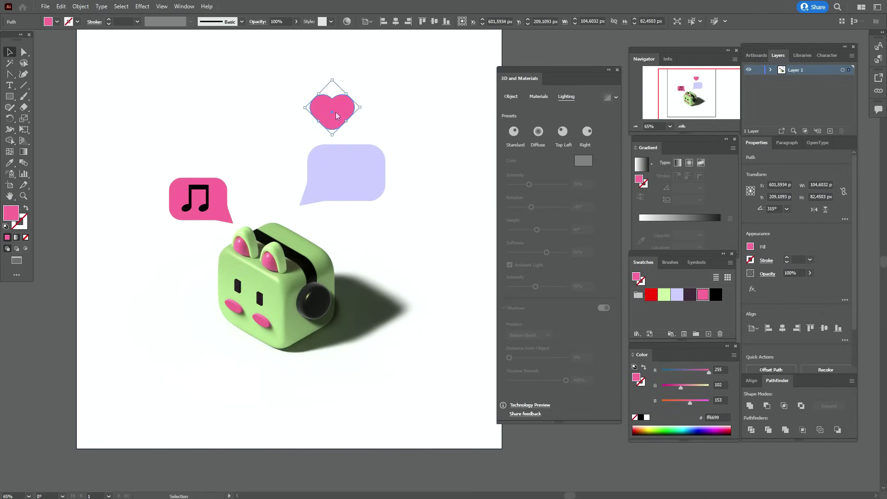
drag(333, 112, 359, 189)
shift+click(363, 175)
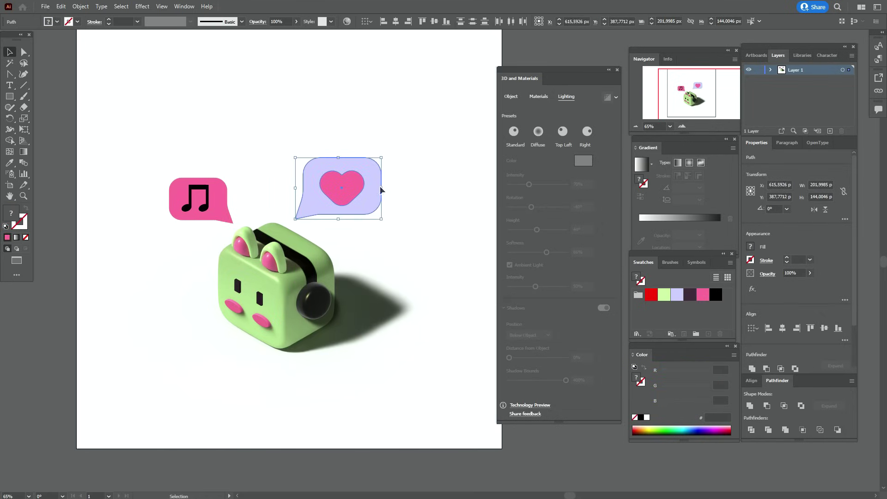
click(406, 146)
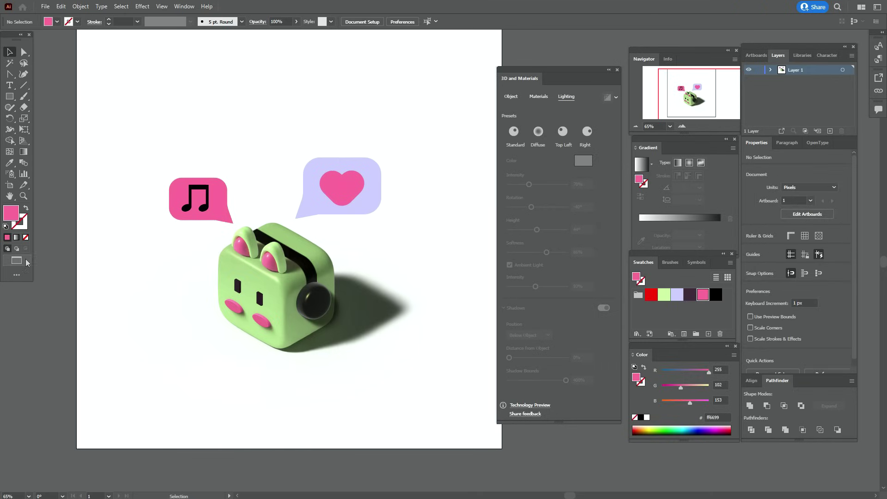
Group the music note with its pink bubble, and group the heart with its lavender bubble
drag(157, 154, 210, 184)
right_click(210, 185)
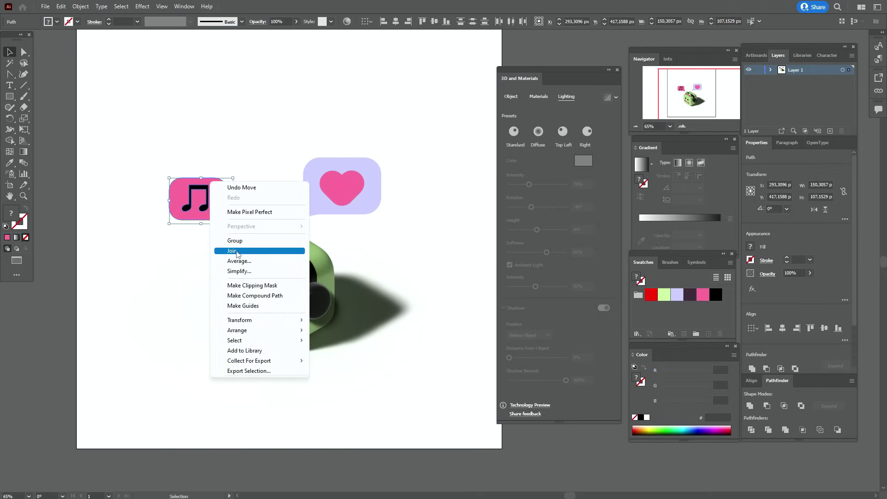
click(245, 240)
click(380, 201)
right_click(370, 184)
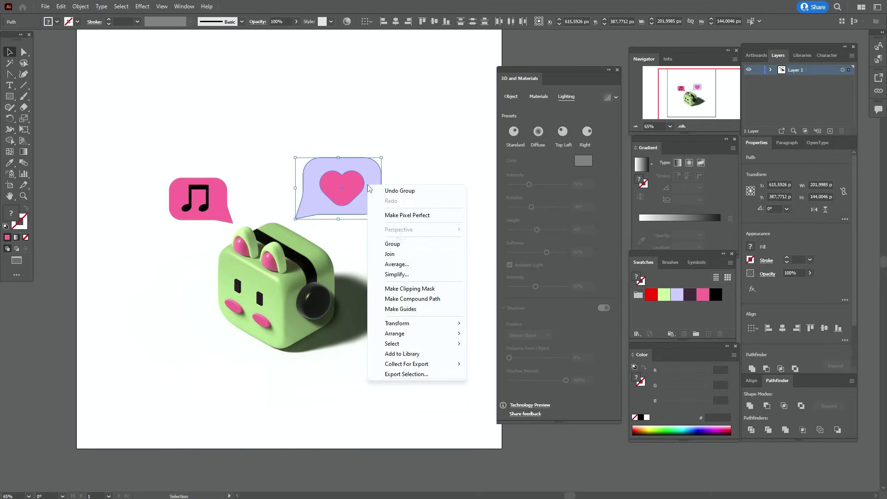
click(407, 244)
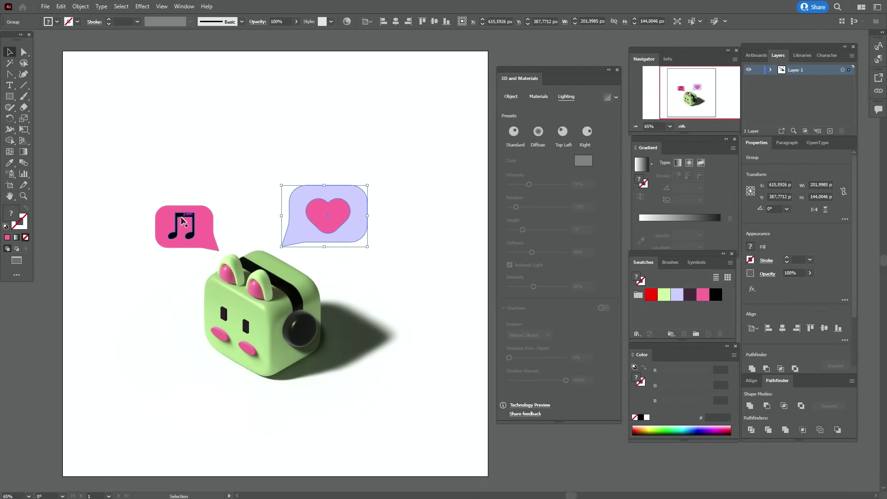
Inflate the music note bubble group with a 5 px depth and set its material's metallic value to 0.13
click(171, 152)
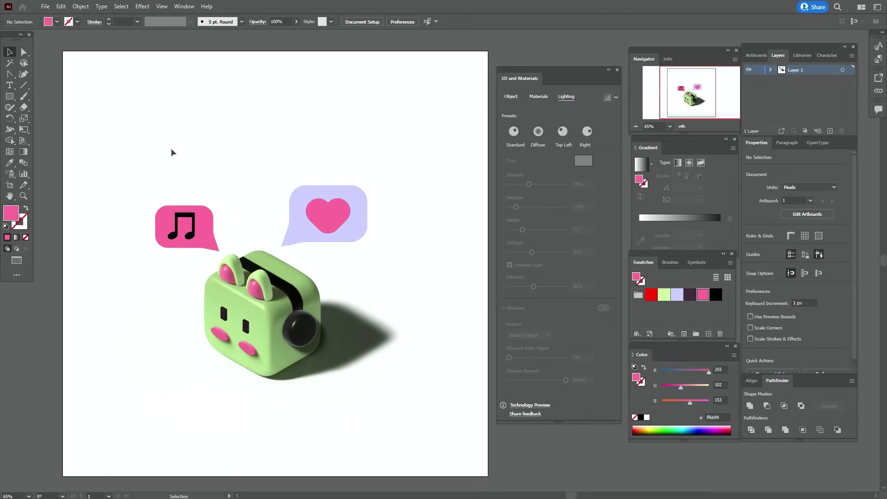
click(184, 206)
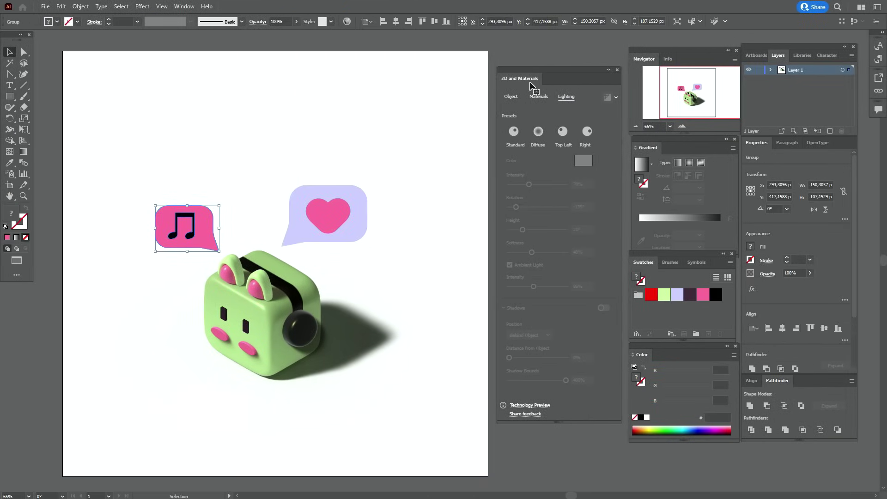
click(511, 96)
click(588, 132)
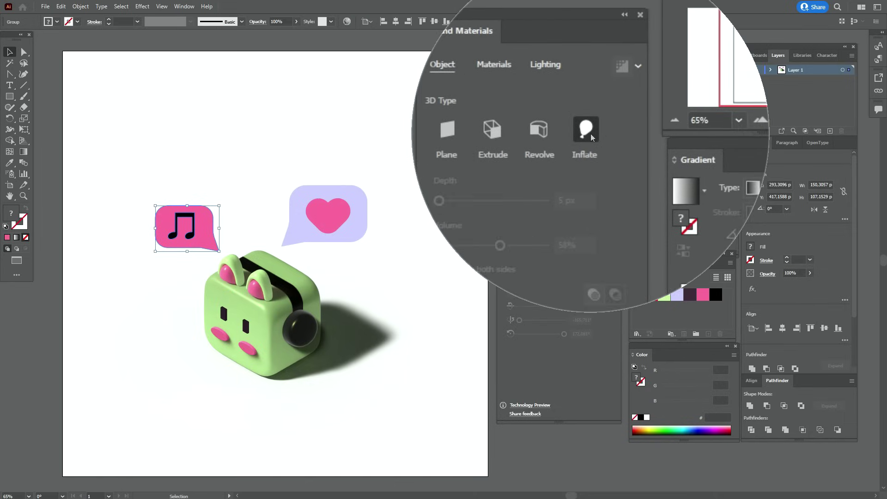
click(581, 169)
text(5)
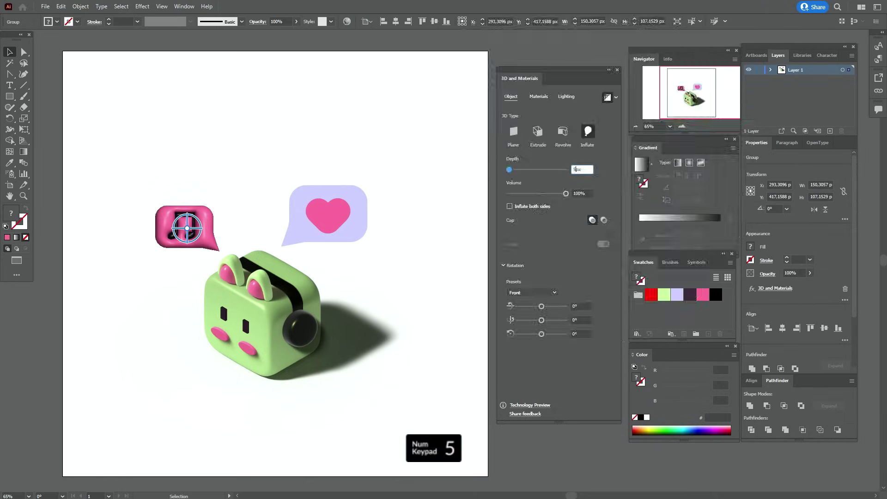
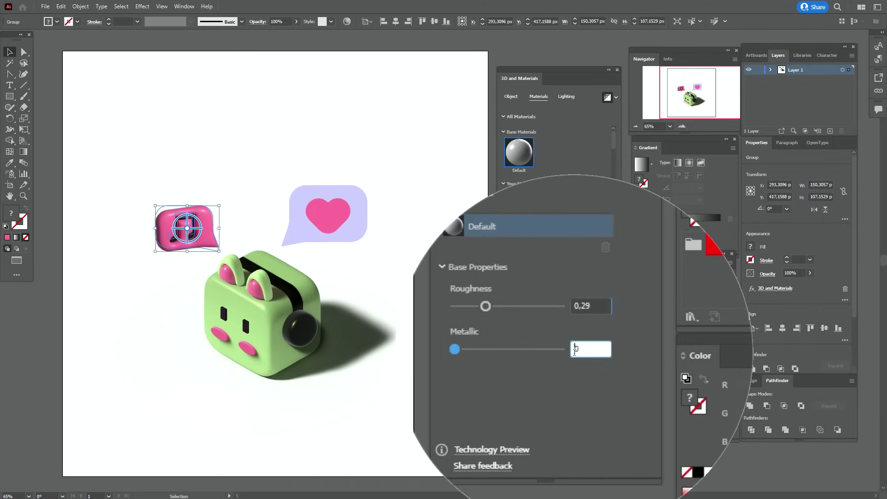
text(0.13)
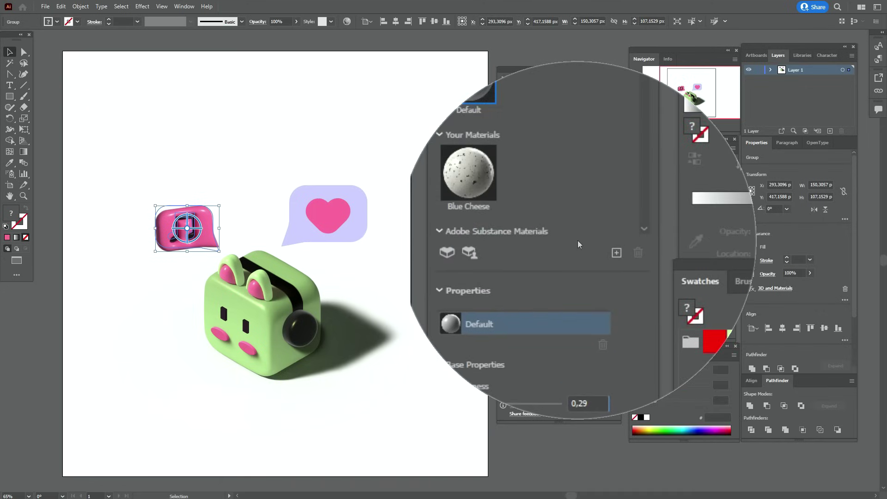
Light the music note bubble with -135° rotation, 21° height and 86% ambient light intensity
click(572, 97)
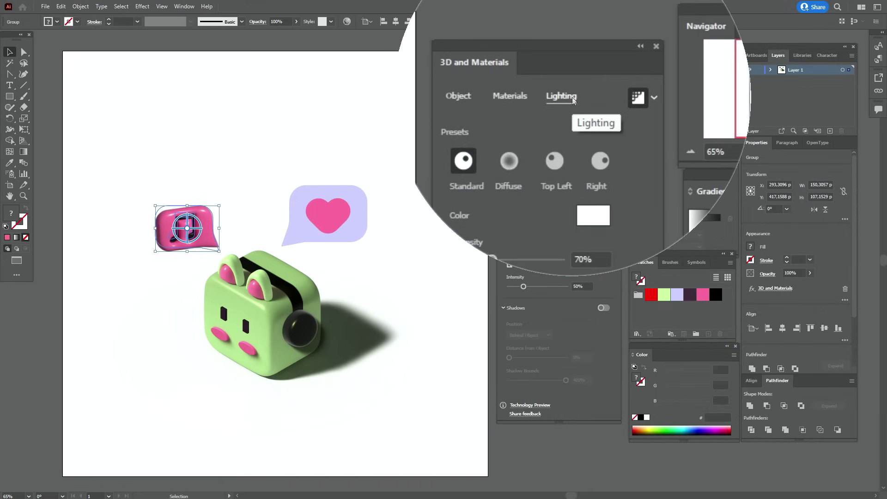
click(581, 206)
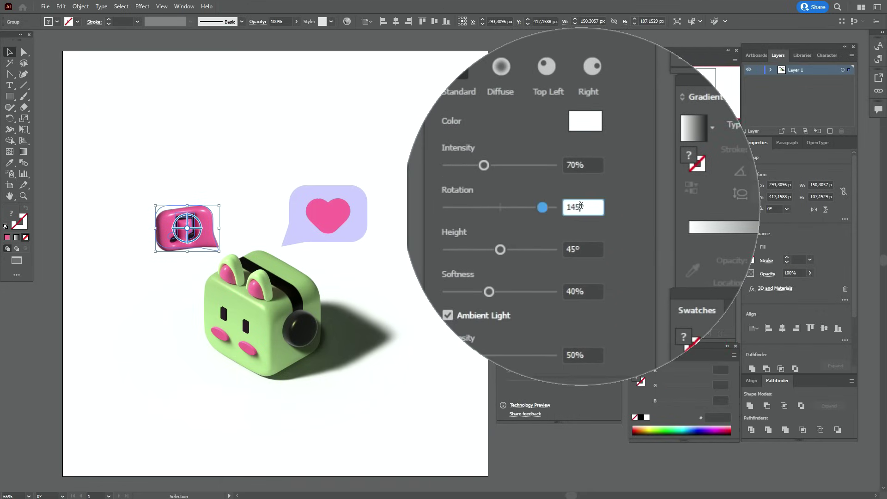
text(-135)
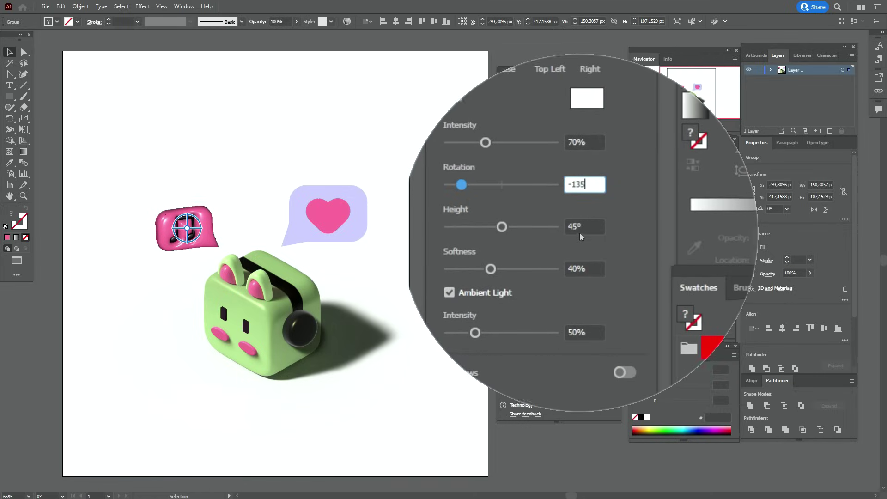
click(580, 229)
text(21)
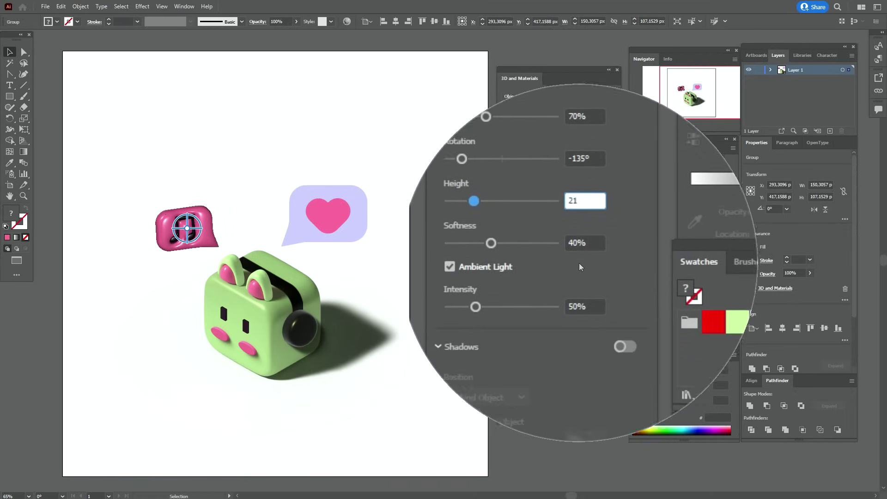
click(578, 286)
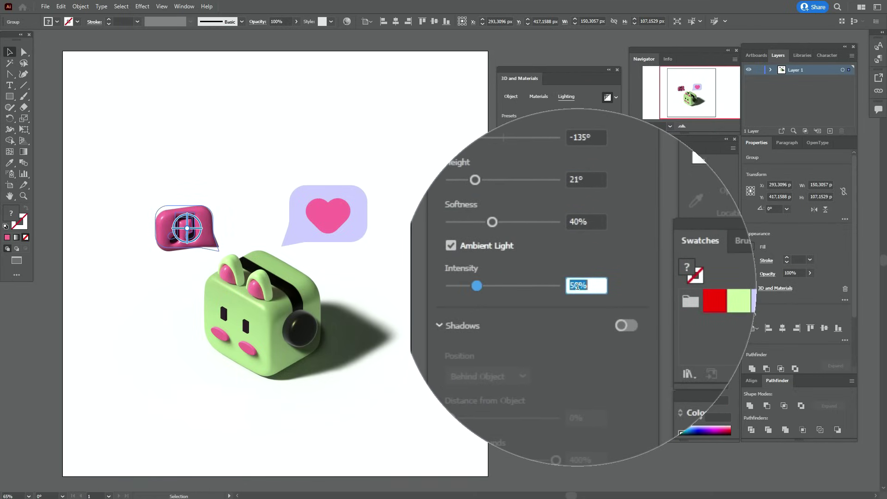
text(86)
click(583, 221)
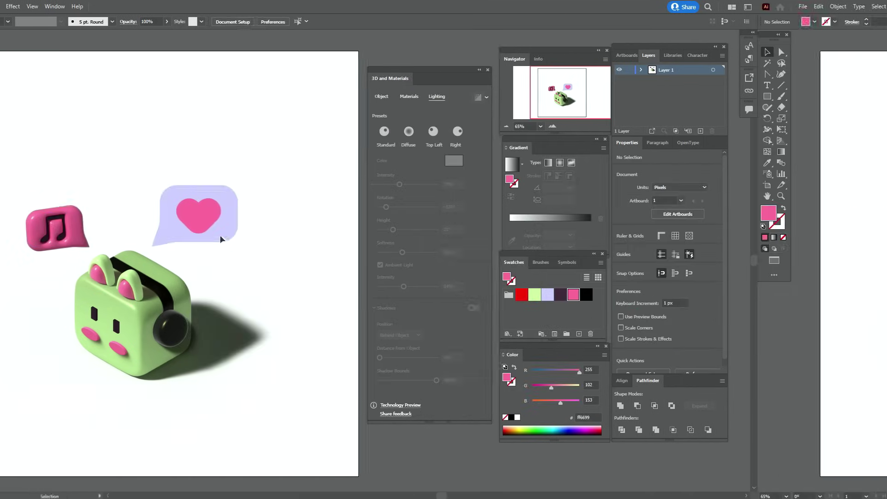
Inflate the heart bubble group with a depth of 5 px and a volume of 75%
click(346, 231)
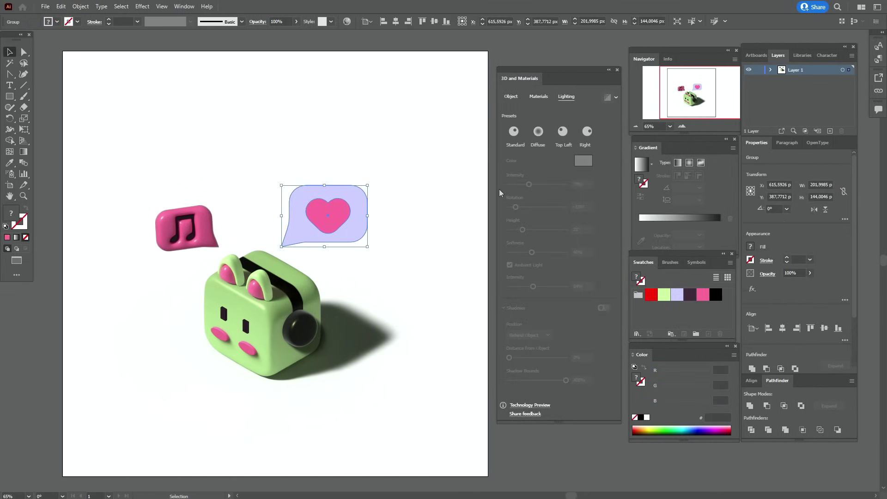
click(516, 99)
click(587, 132)
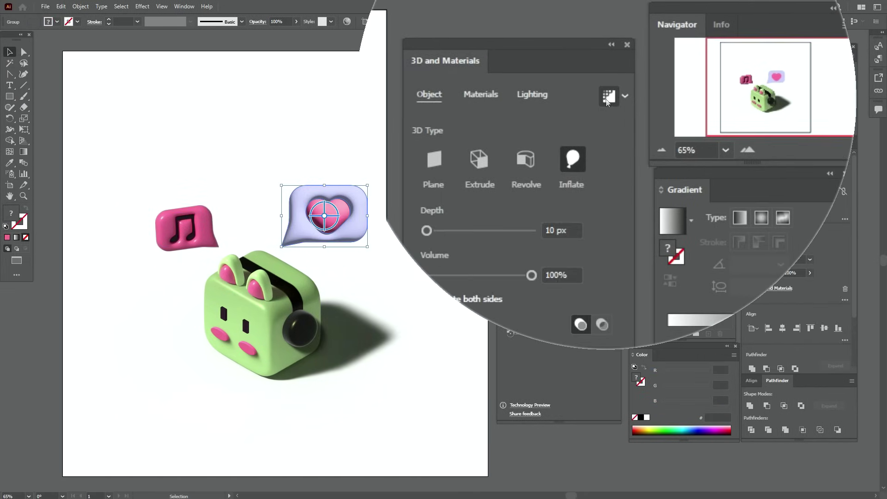
click(561, 230)
text(5)
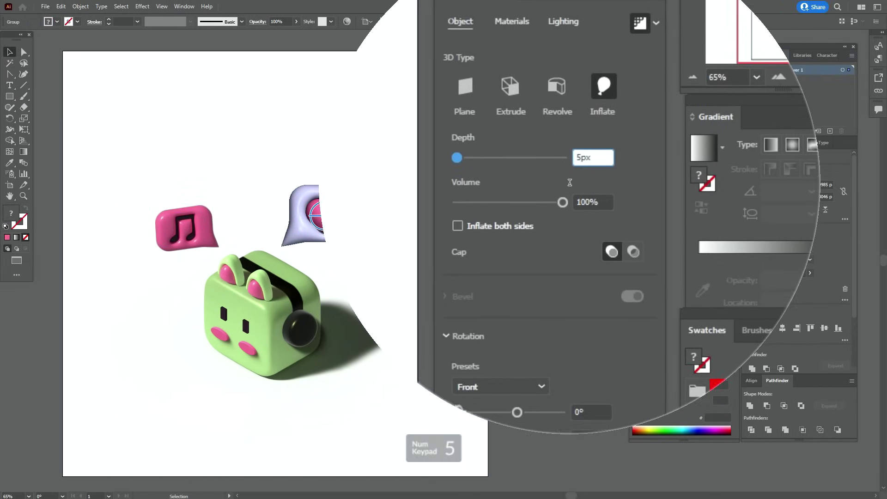
click(578, 194)
text(75)
key(Return)
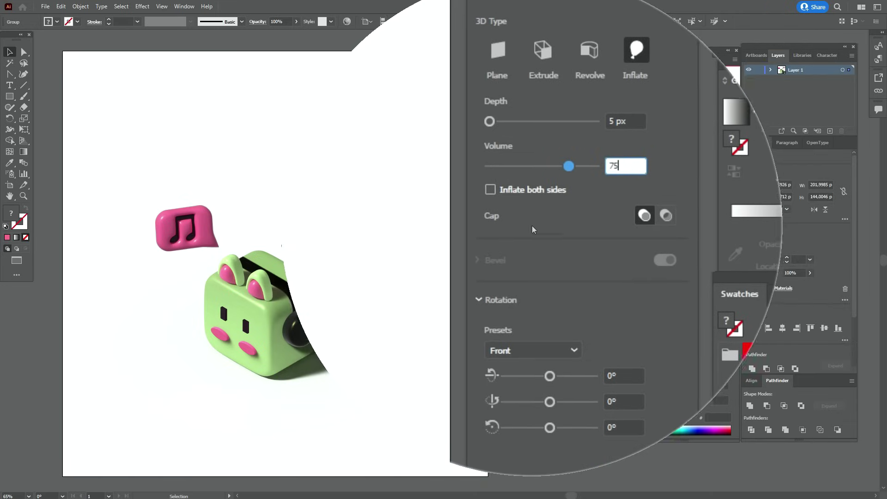
Inflate the heart bubble on both sides and apply the Off-Axis Front rotation preset
click(532, 210)
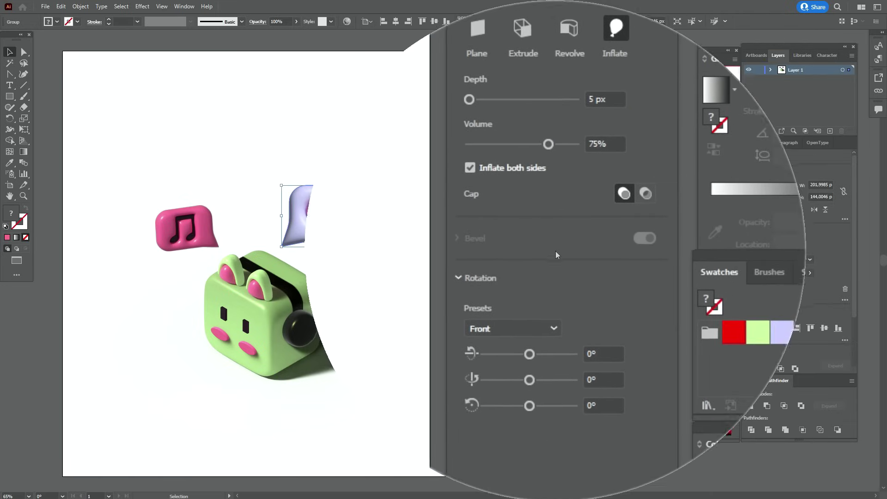
click(545, 367)
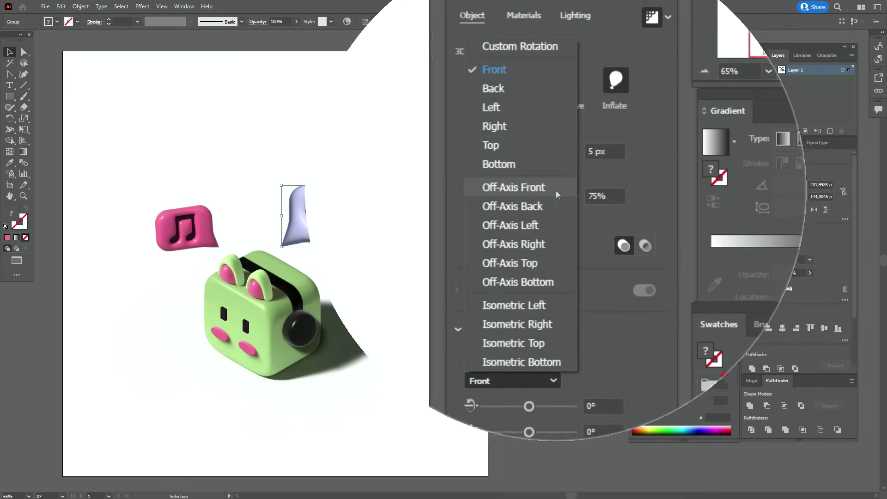
click(528, 98)
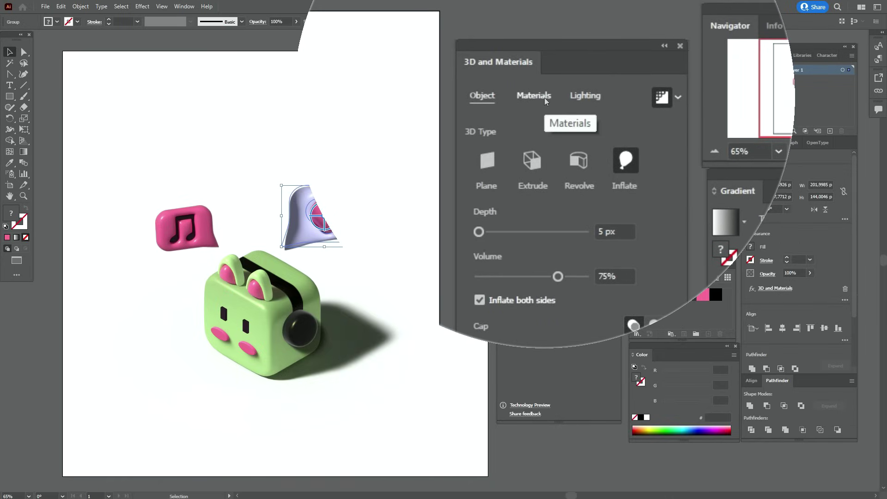
Set the heart bubble's material roughness to 0.31
click(533, 95)
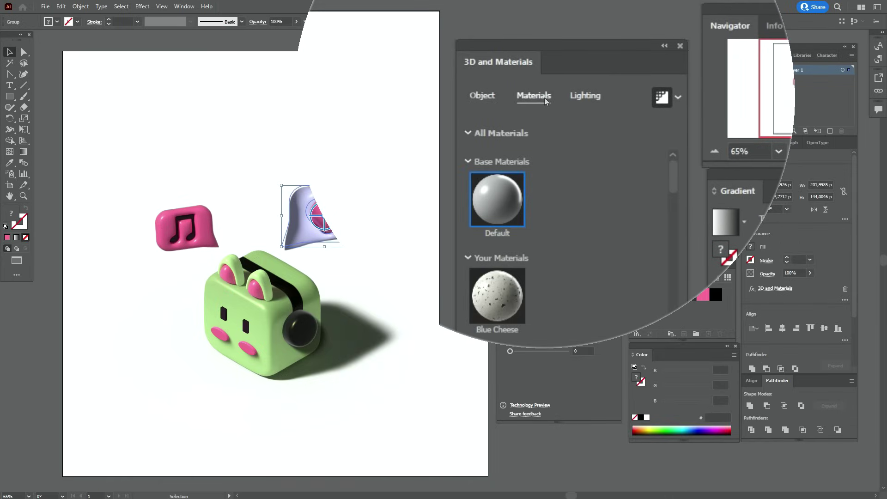
click(583, 328)
text(0.31)
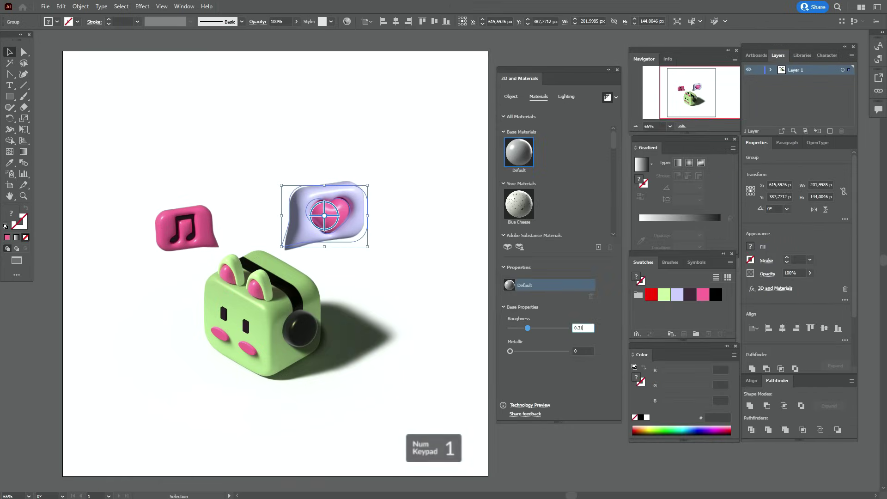
Set the heart bubble's metallic value to 0.14 and its light rotation to -138°
click(575, 351)
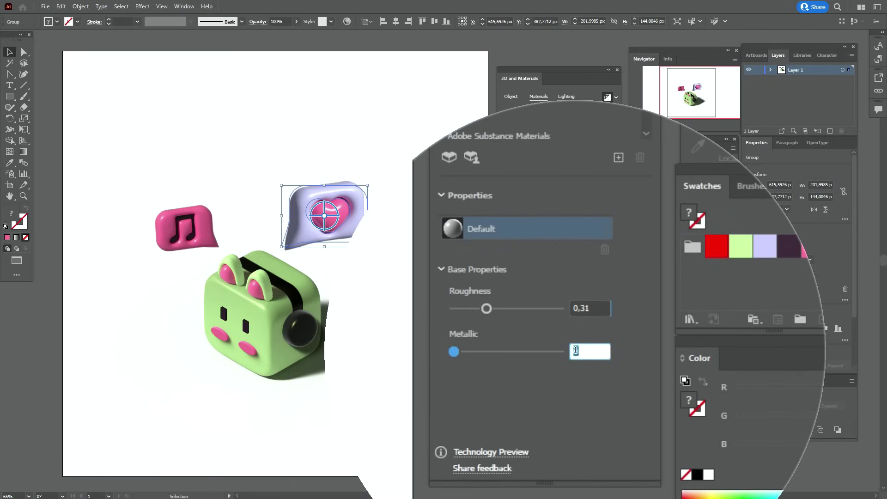
text(0.14)
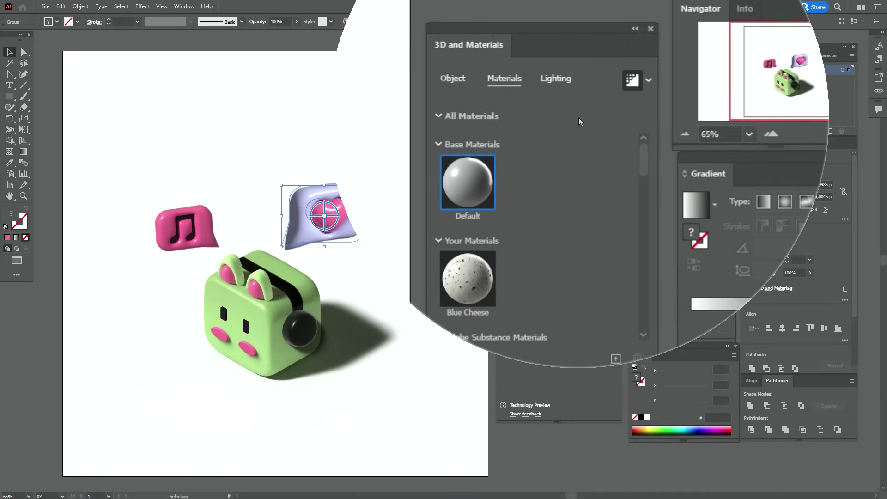
click(572, 88)
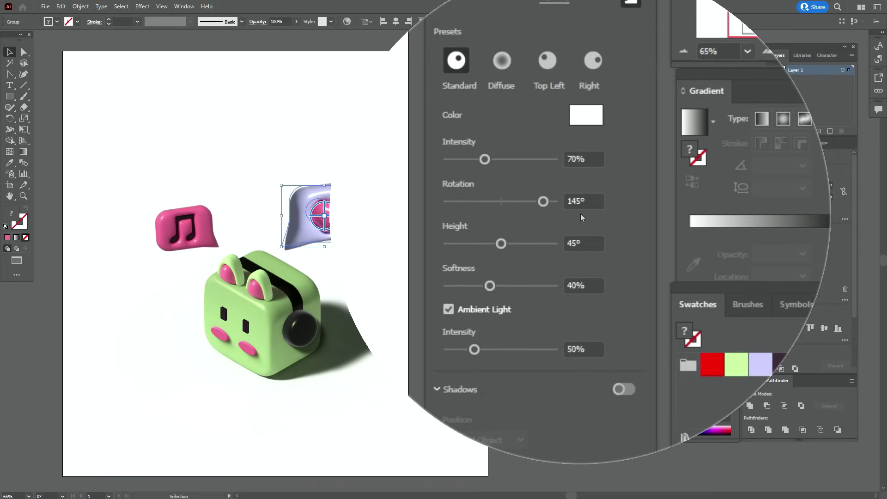
click(581, 207)
text(-138)
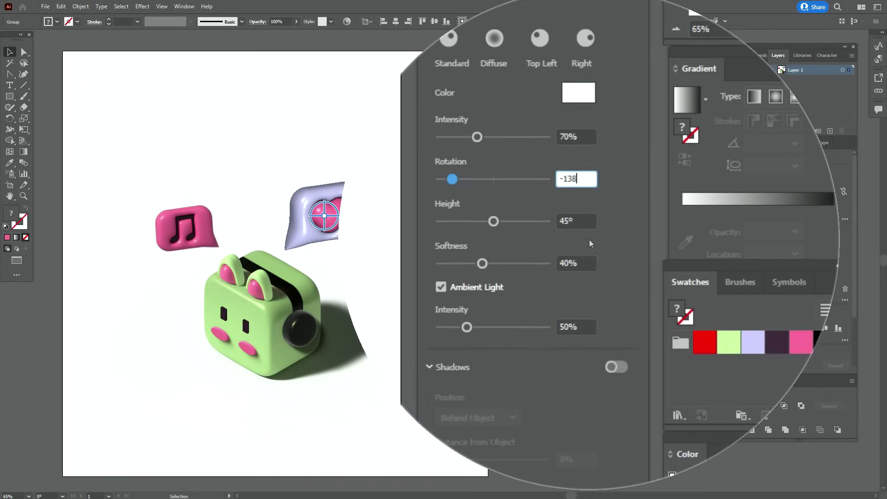
Set the heart bubble's light height to 21° and its ambient light intensity to 84%
click(575, 229)
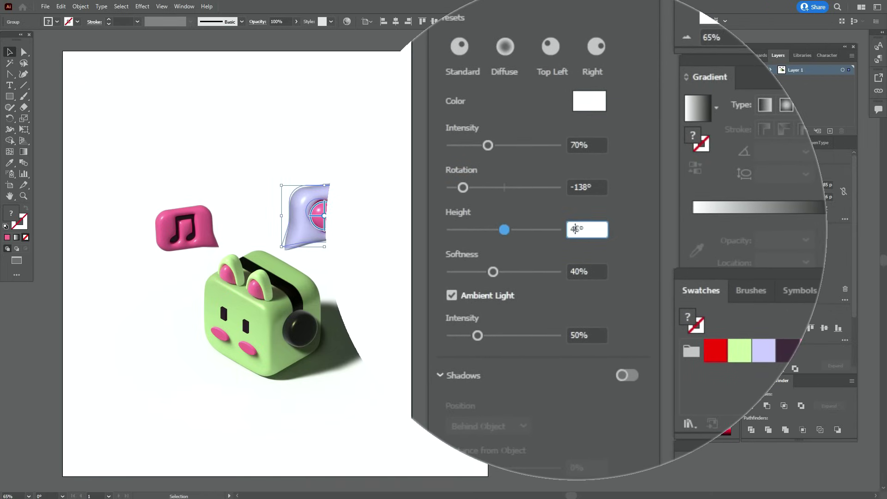
text(21)
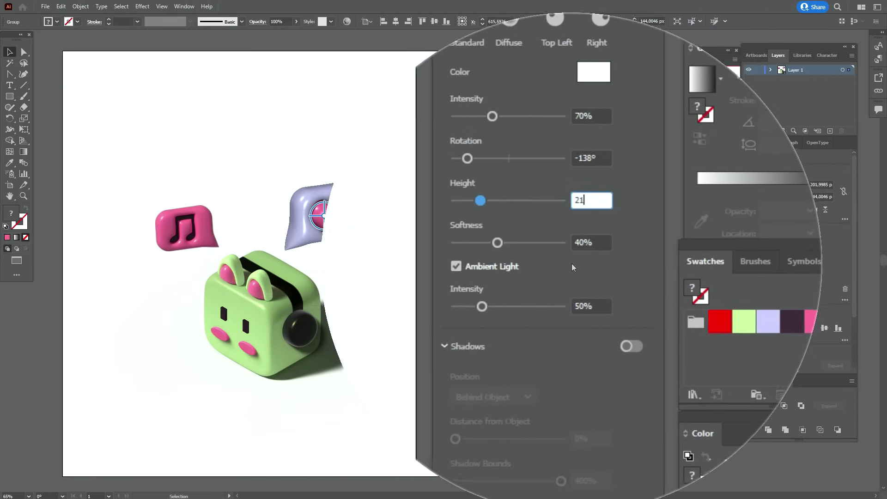
key(Return)
click(574, 272)
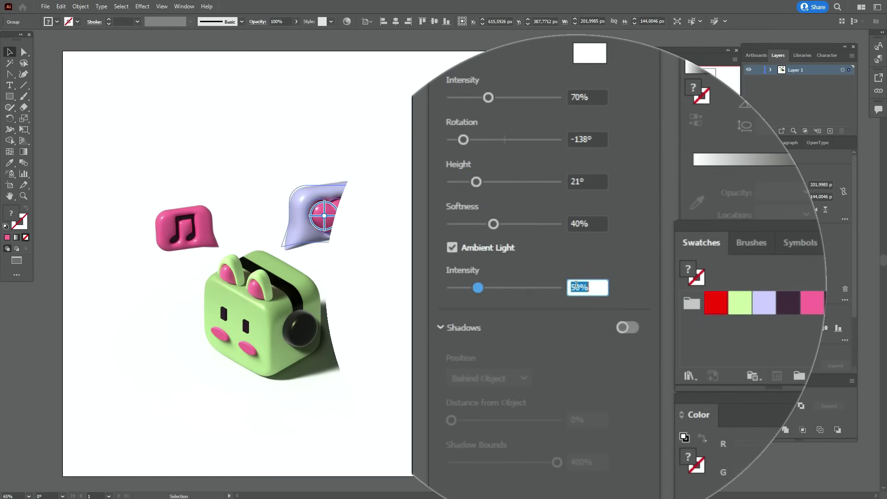
text(84)
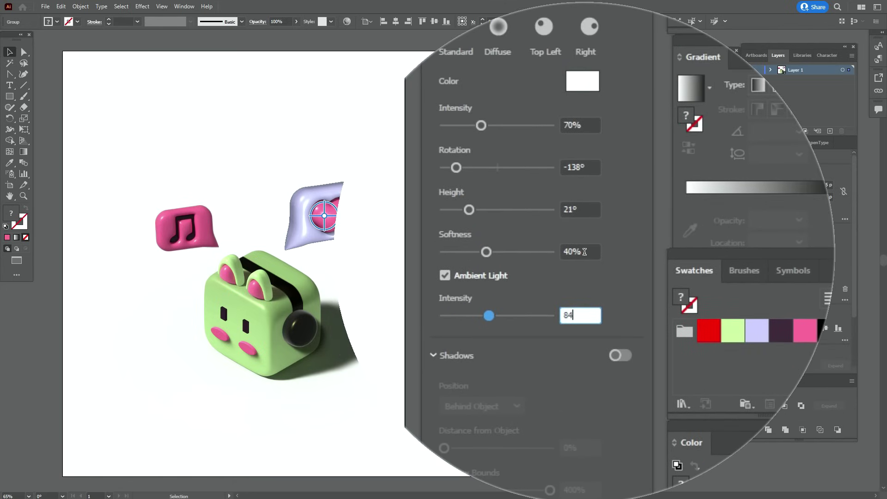
click(547, 261)
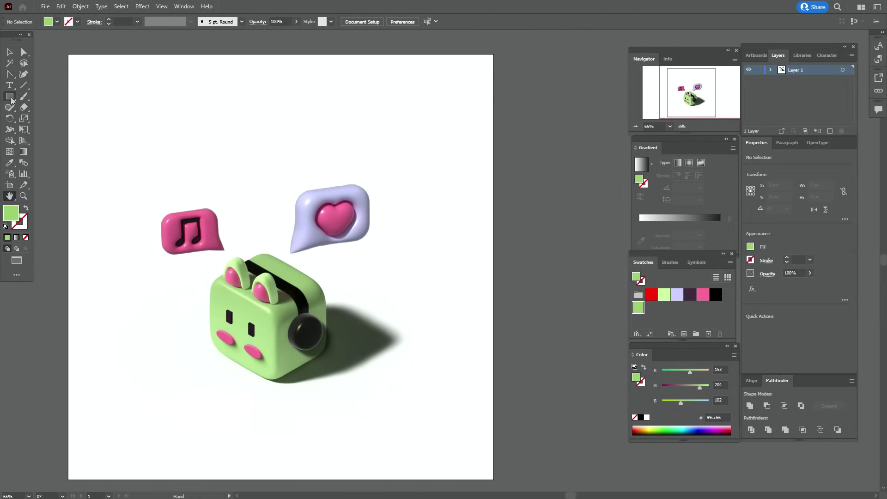
Draw a circle about 156 px in diameter in the empty area above the heart bubble
click(10, 97)
click(64, 118)
drag(401, 124, 579, 191)
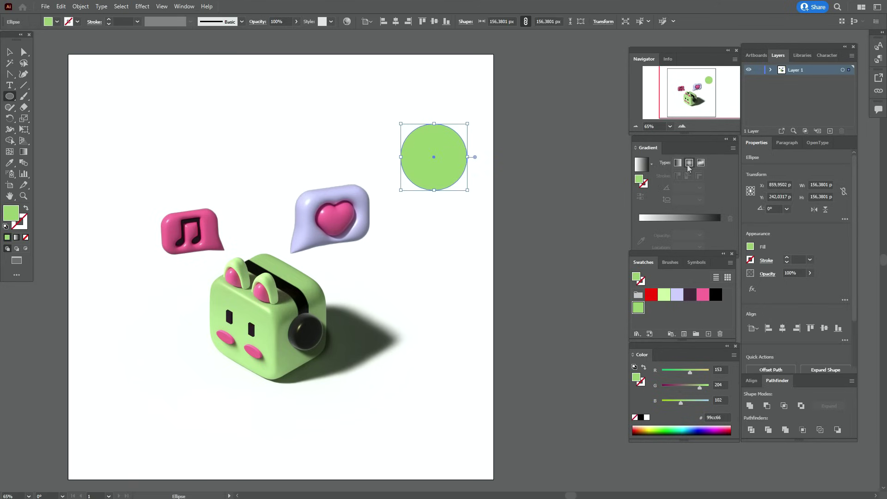
Fill the circle with a radial gradient from a red centre to a black edge, with the midpoint at about 25%
click(689, 163)
drag(651, 295, 643, 279)
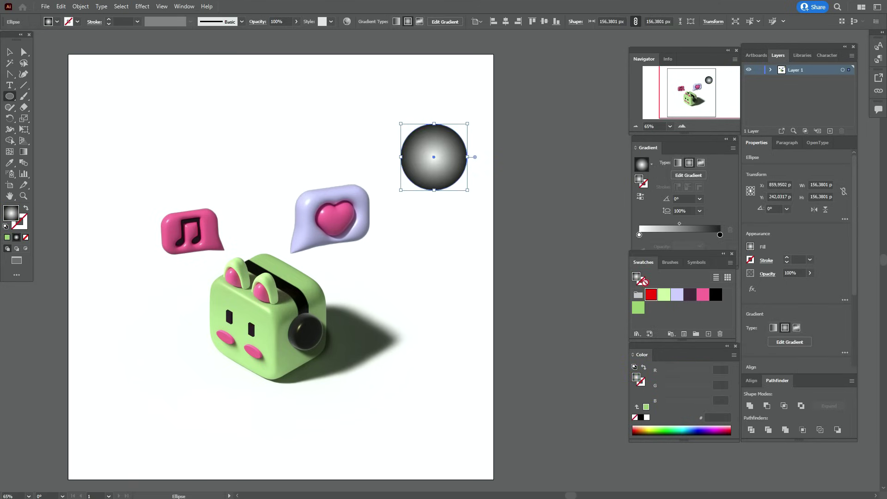
drag(640, 238, 639, 235)
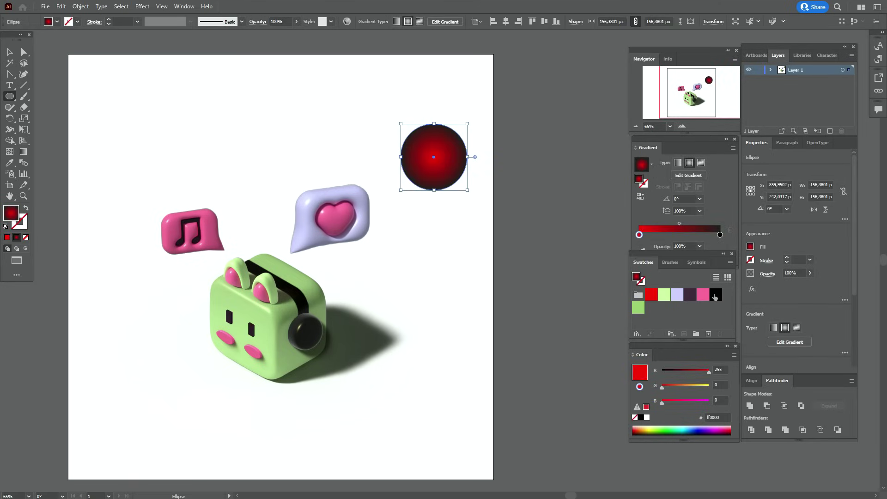
click(720, 235)
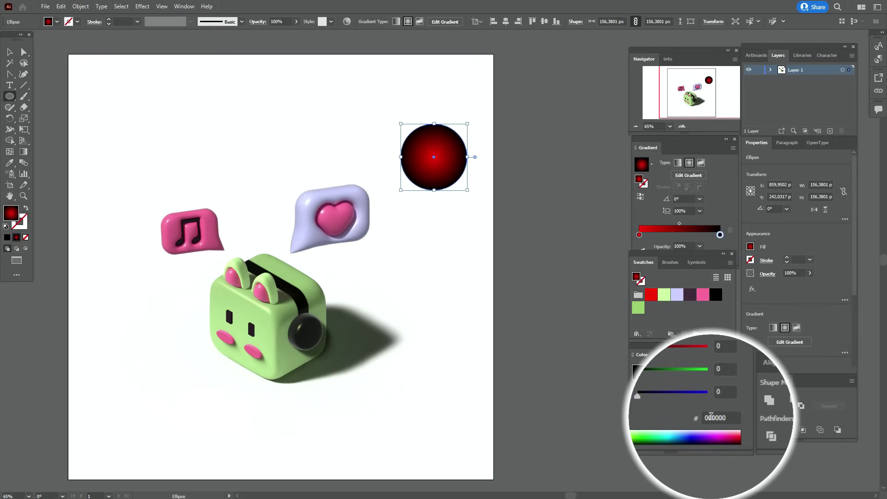
click(680, 225)
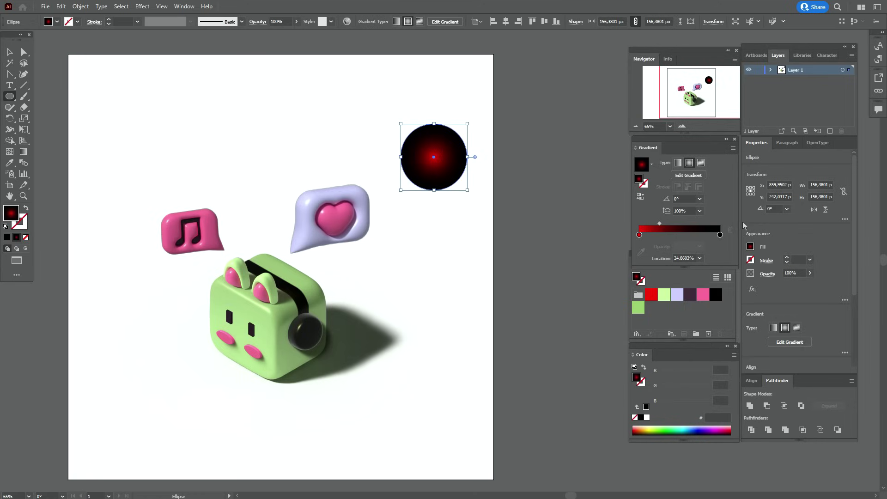
Set the gradient circle's blending mode to Screen
click(767, 273)
click(698, 291)
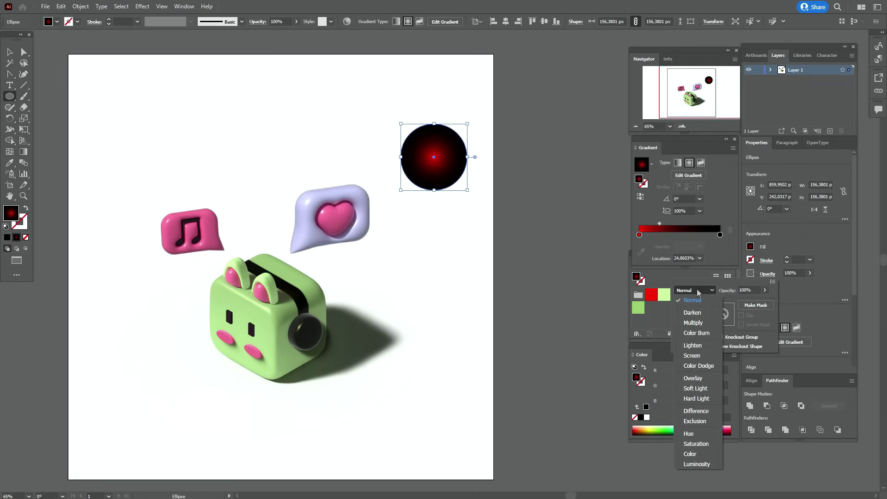
click(692, 355)
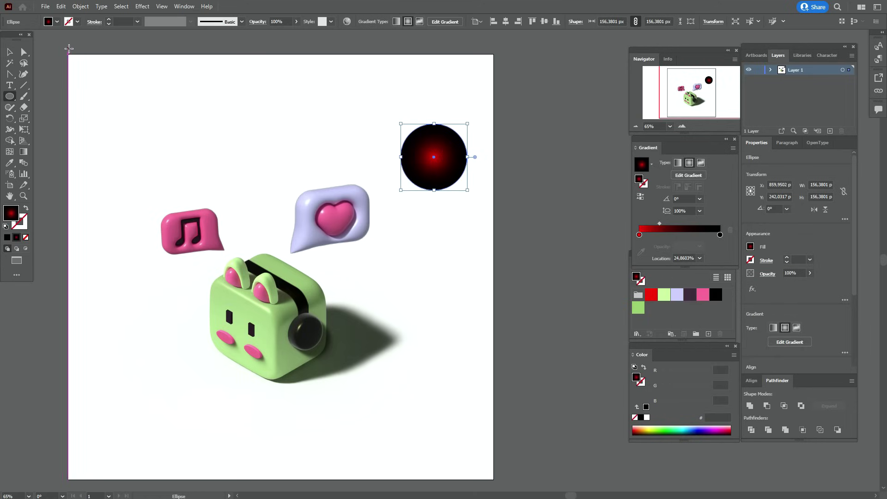
Place the gradient circle over one of the cube's cheeks and a copy of it over the other cheek
click(379, 154)
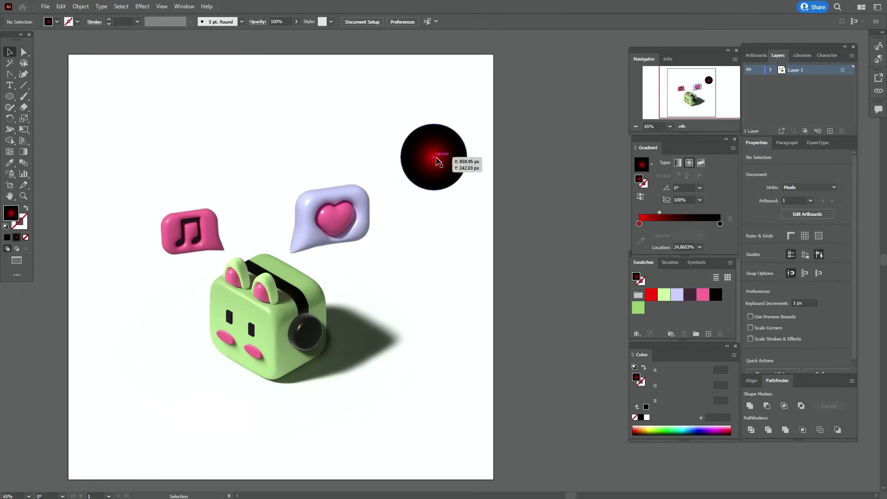
drag(437, 159, 264, 354)
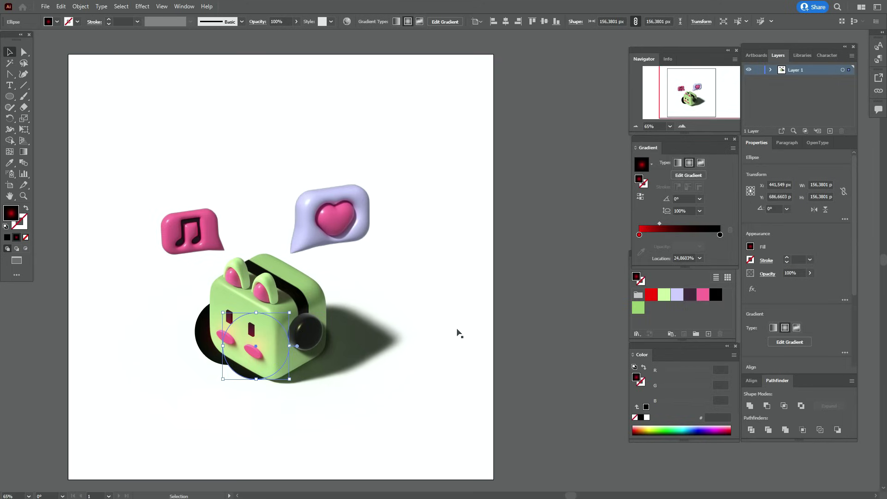
click(507, 321)
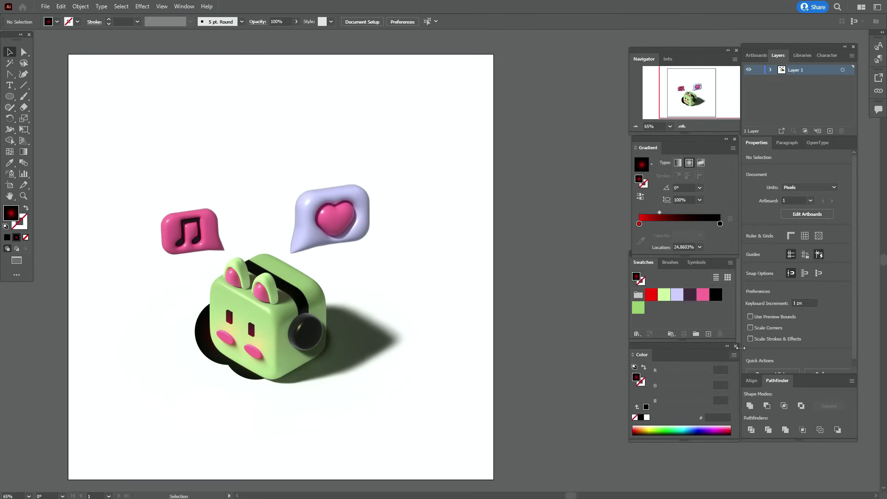
Draw a 1000 × 1000 px rectangle in the darker green swatch over the whole artboard and send it to the back
click(638, 308)
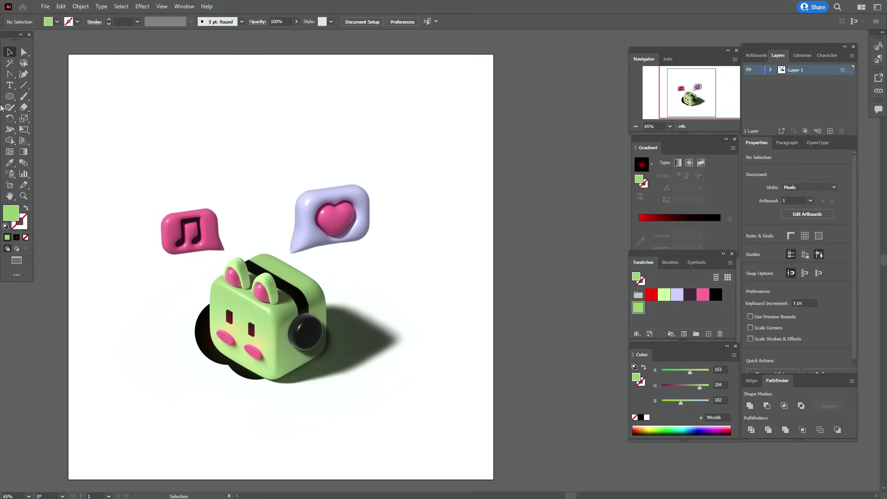
drag(9, 96, 44, 95)
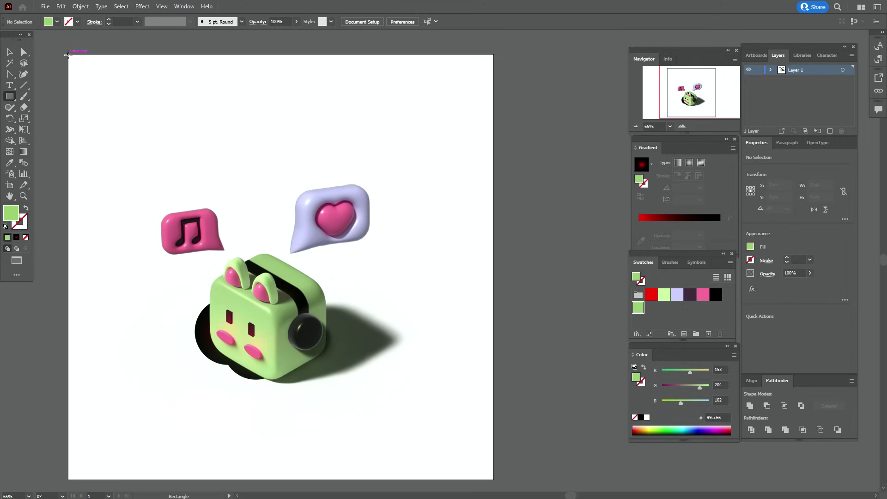
drag(68, 54, 494, 479)
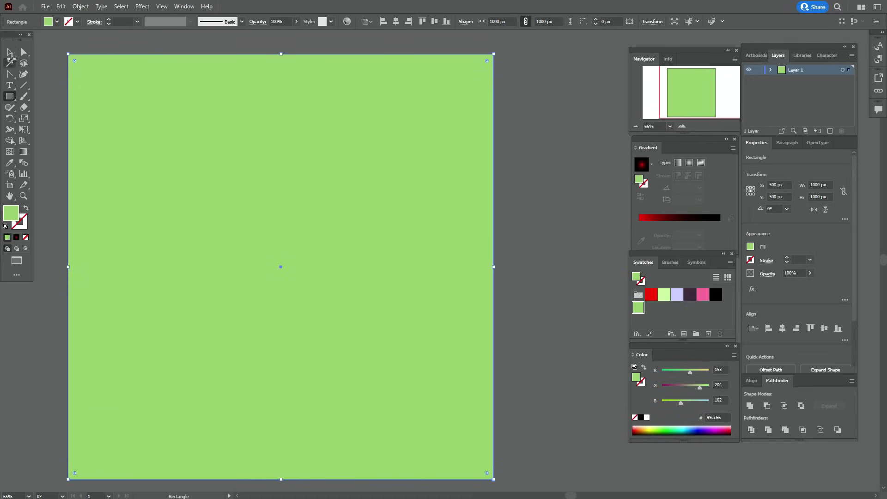
right_click(290, 258)
mouse_move(331, 210)
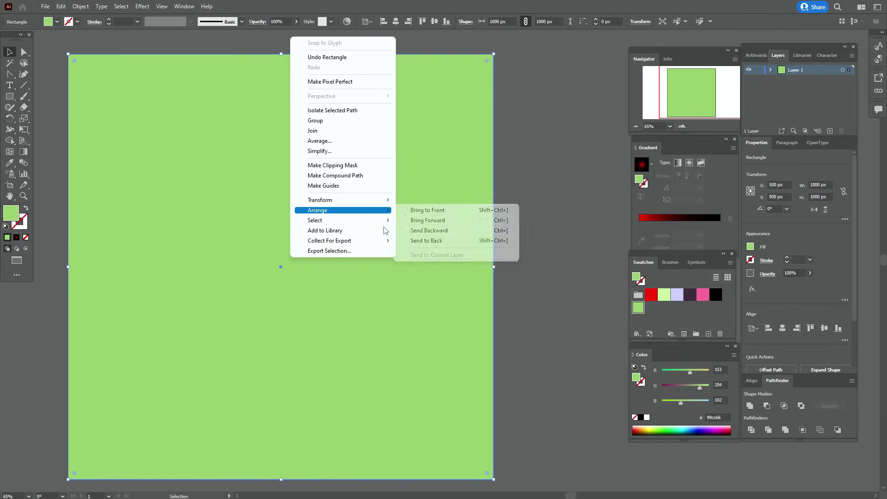
click(406, 241)
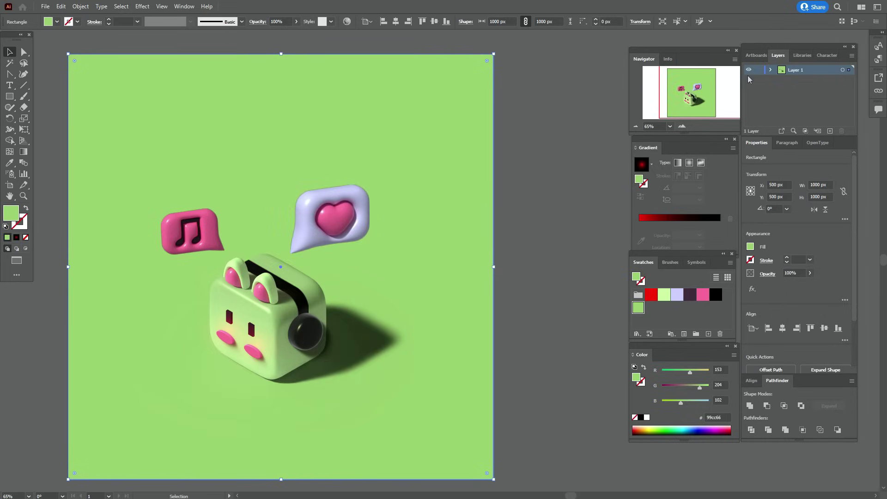
Lock the green background rectangle in the layer list
click(770, 70)
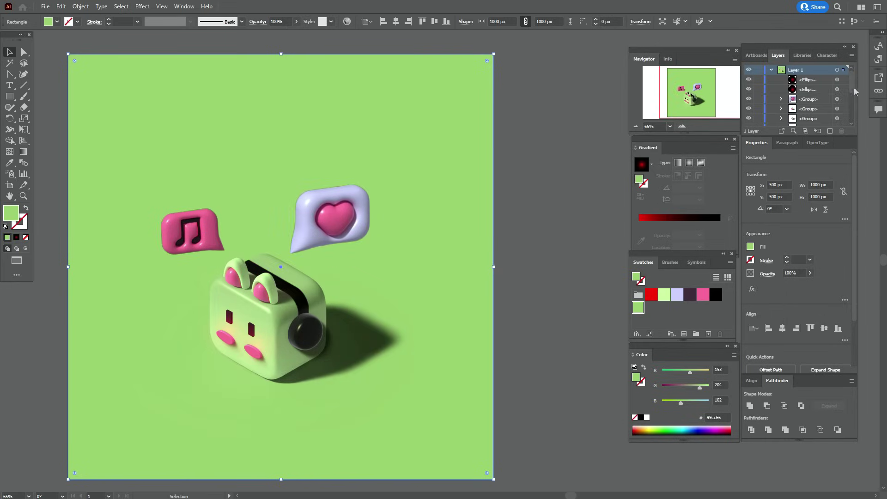
drag(851, 84, 861, 124)
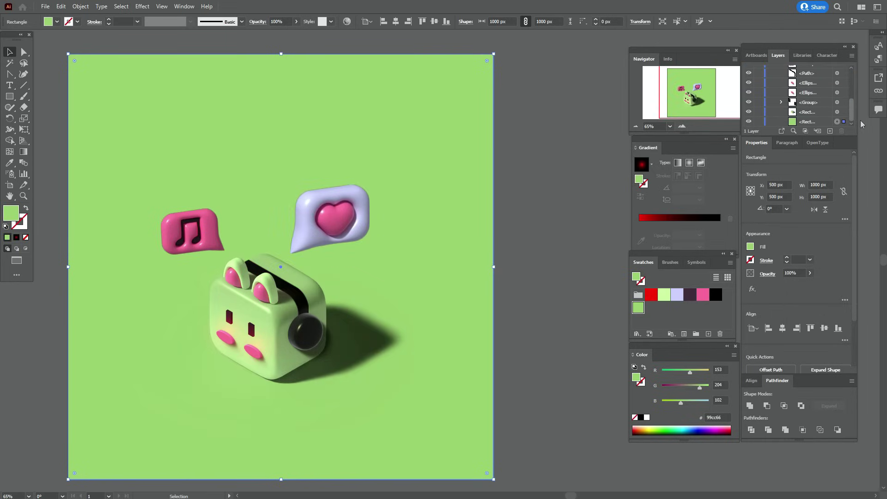
click(758, 122)
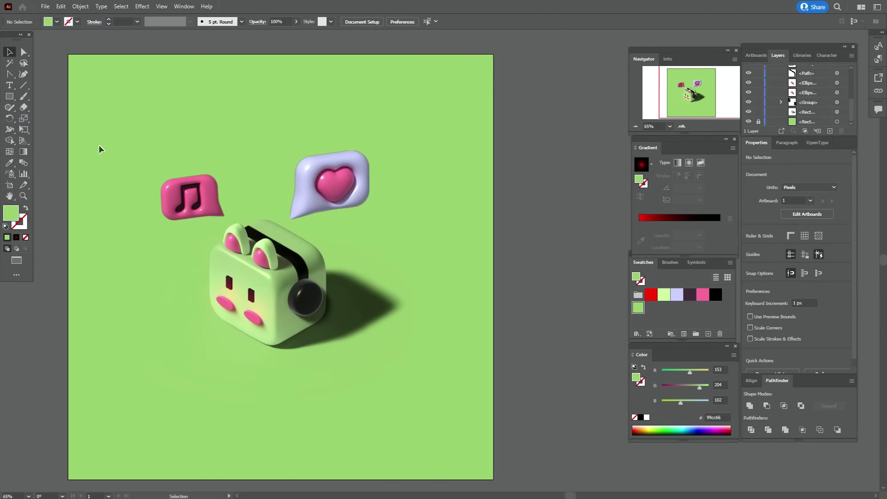
Select the character and both speech bubbles and expand their appearance
drag(107, 96, 441, 373)
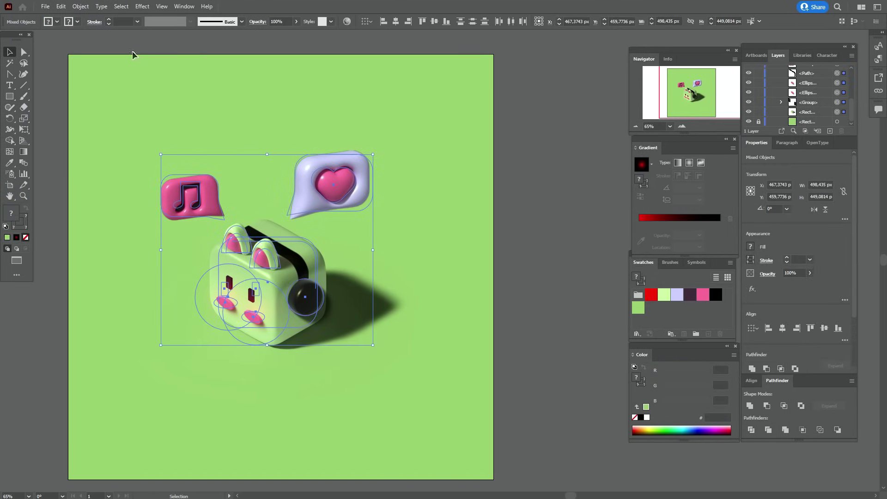
click(78, 9)
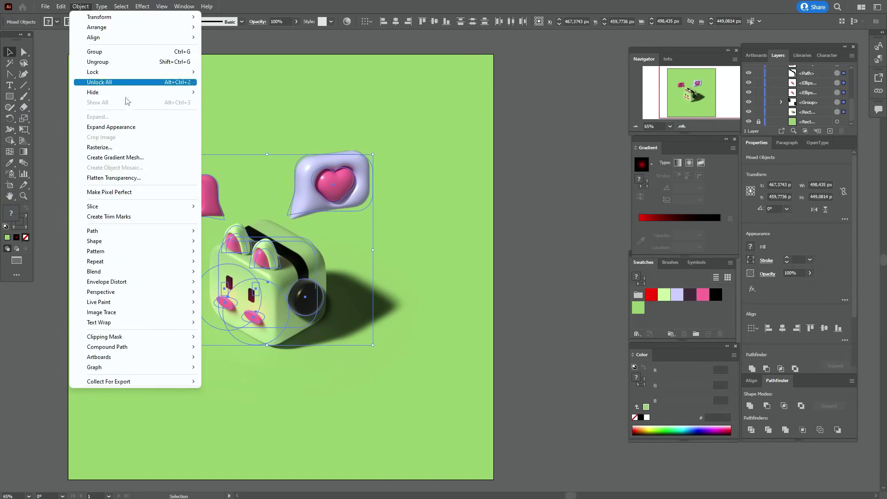
click(137, 128)
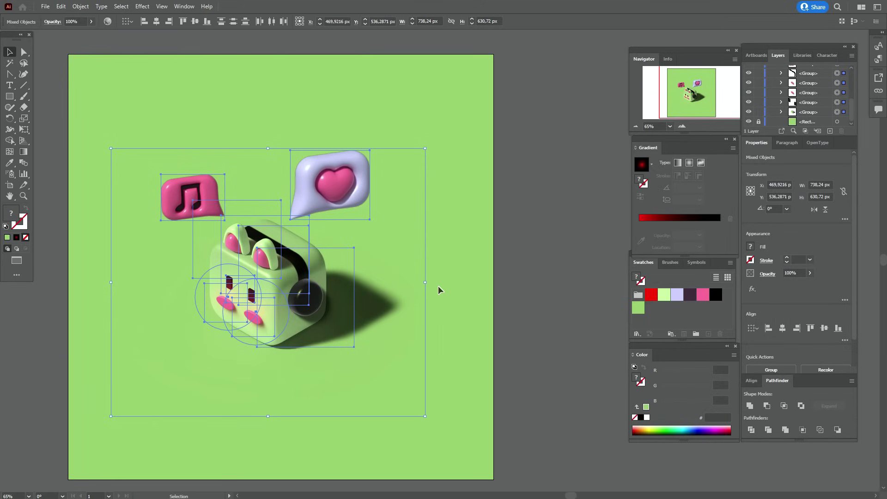
Enlarge the expanded character and bubbles proportionally in two passes and reposition them to fill the artboard
drag(426, 282, 514, 286)
drag(304, 299, 250, 319)
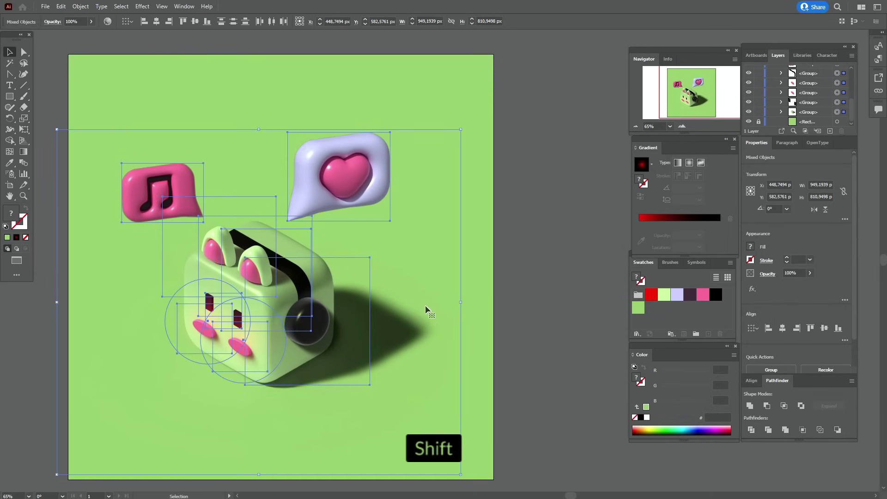
drag(463, 303, 520, 313)
drag(360, 305, 335, 318)
Tilt and reposition the music note bubble, and enlarge the heart bubble above the character
click(148, 192)
drag(147, 192, 150, 196)
click(355, 175)
drag(408, 124, 430, 98)
drag(173, 196, 207, 193)
drag(337, 183, 337, 174)
Select all the artwork above the locked background and move it slightly down to balance the composition
key(ctrl+a)
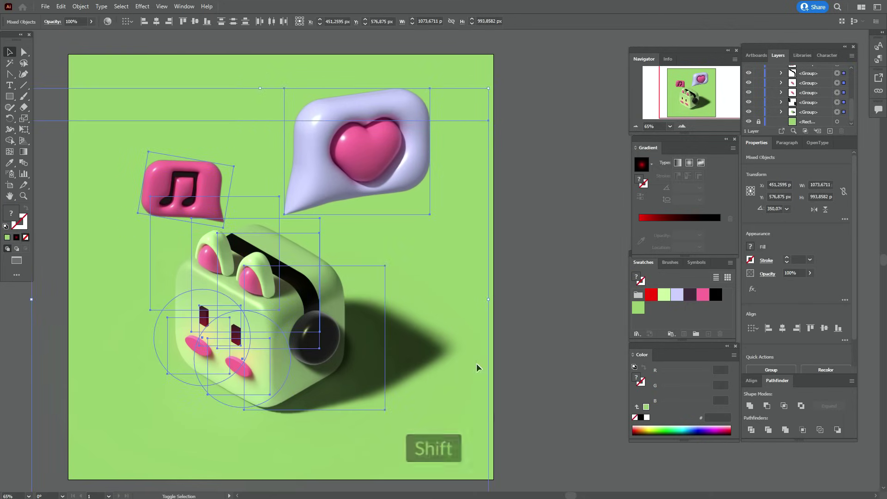
key(ctrl+shift+a)
key(ctrl+a)
drag(295, 313, 291, 324)
click(535, 308)
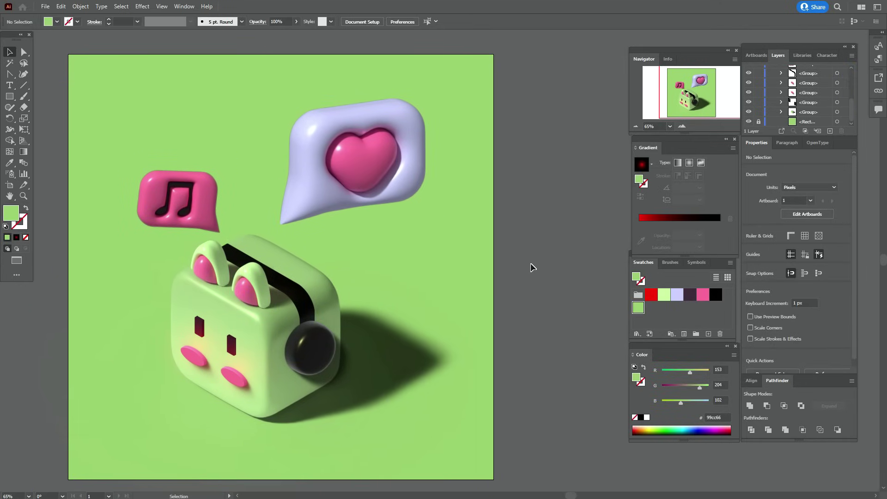